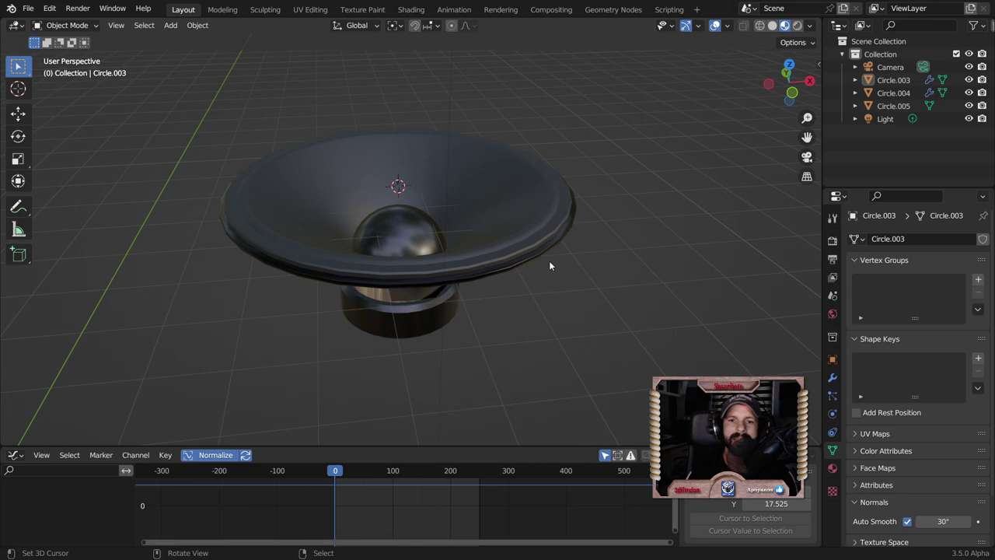
Inspect the speaker parts by selecting the cone Circle.003, then adding Circle.004 and Circle.005.
mouse_move(549, 266)
middle_mouse_down()
mouse_move(549, 281)
mouse_move(506, 336)
middle_mouse_up()
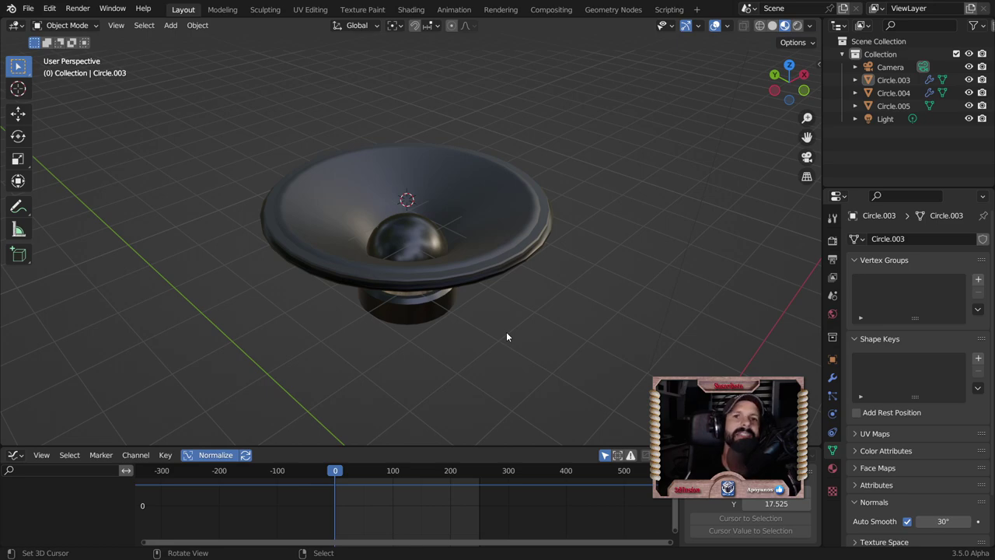
middle_click_drag(506, 331, 466, 309)
scroll(466, 309, "up", 3)
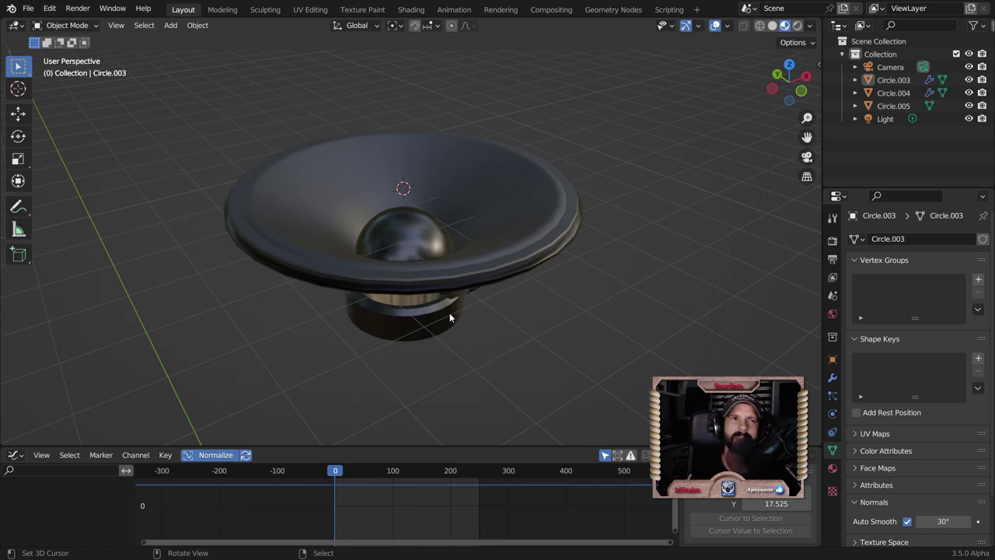
middle_click_drag(449, 313, 568, 275)
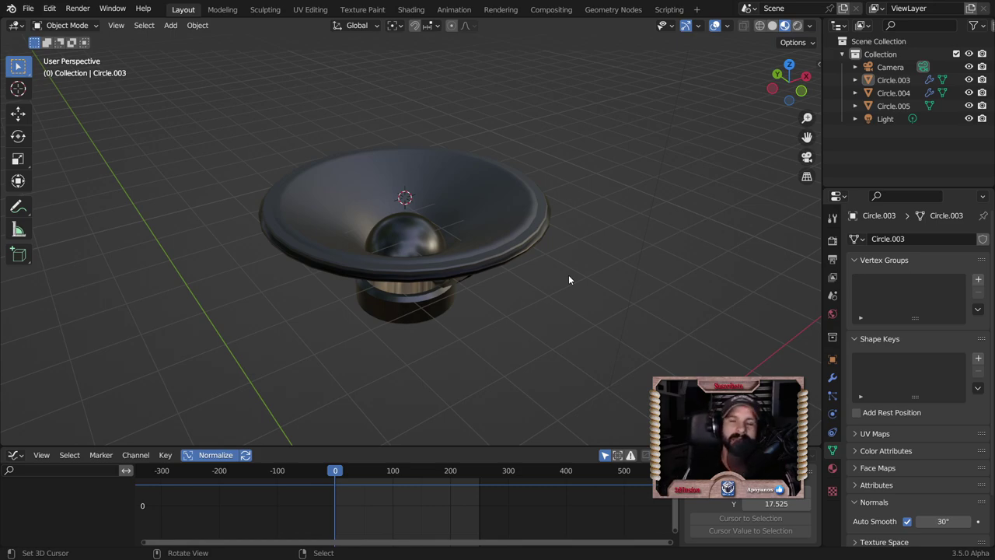
middle_click_drag(568, 280, 372, 268)
scroll(491, 293, "up", 2)
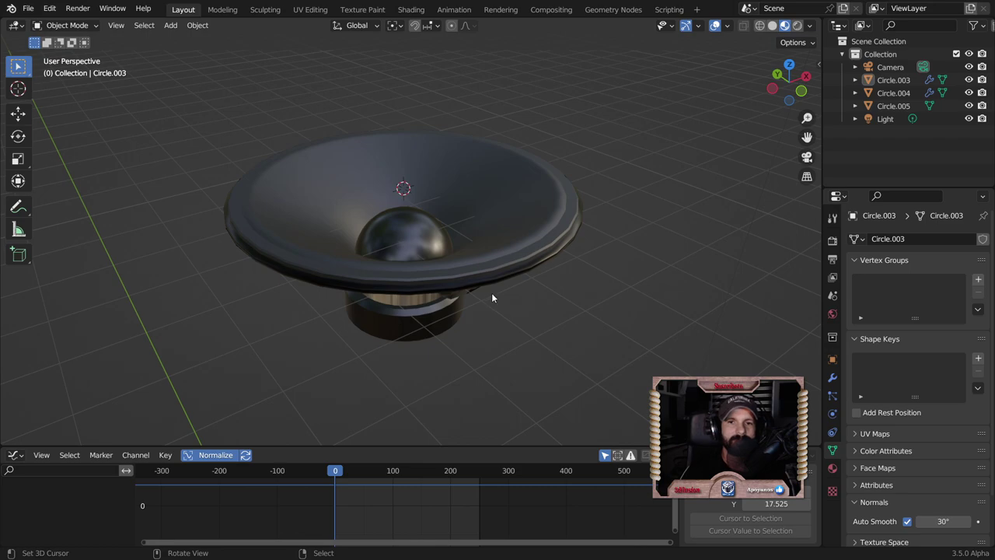
scroll(494, 296, "down", 1)
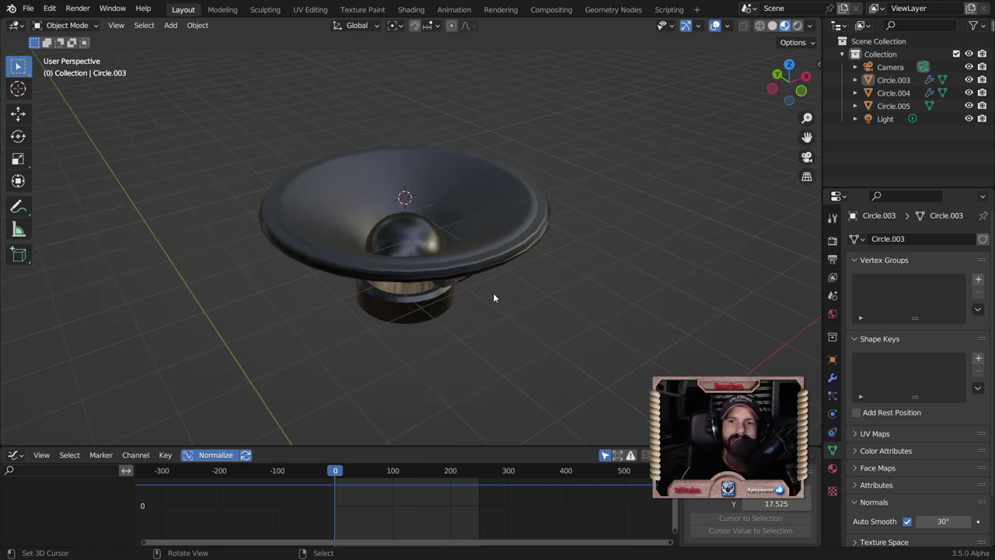
left_click(466, 219)
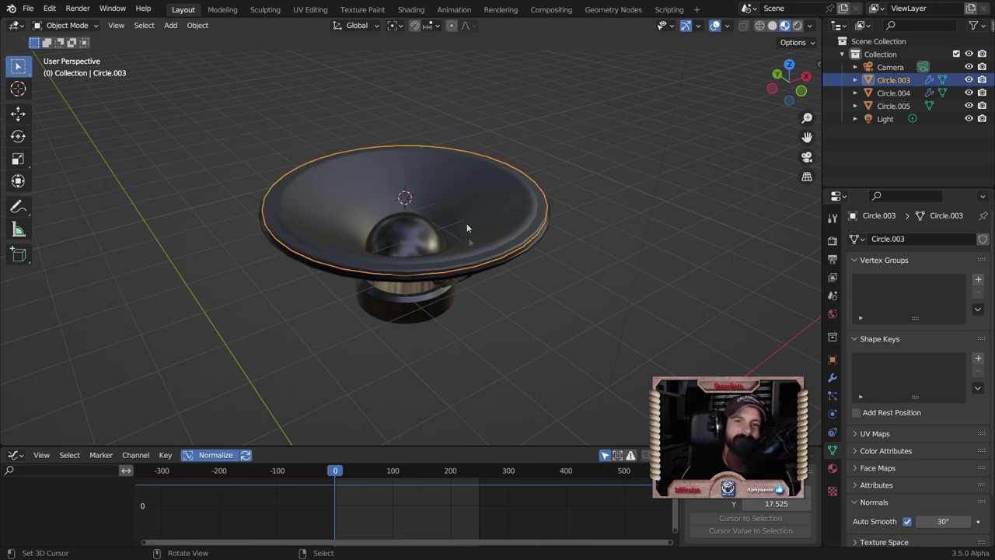
mouse_move(546, 303)
middle_mouse_down()
mouse_move(539, 253)
mouse_move(502, 291)
mouse_move(486, 205)
mouse_move(462, 244)
middle_mouse_up()
left_click(463, 249, "shift")
left_click(438, 301, "shift")
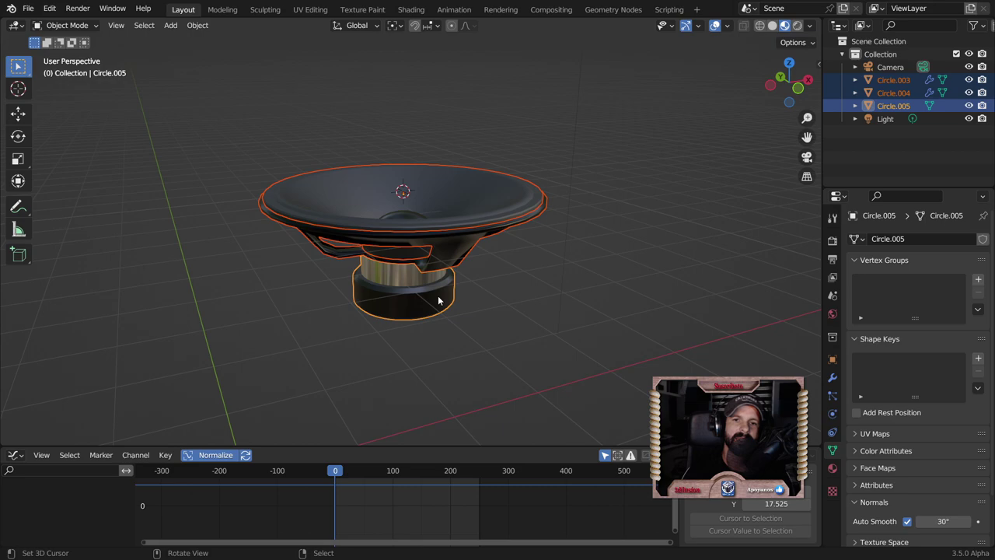
Deselect everything and select only the speaker cone Circle.003.
mouse_move(437, 339)
middle_mouse_down()
mouse_move(437, 359)
mouse_move(499, 325)
mouse_move(491, 325)
middle_mouse_up()
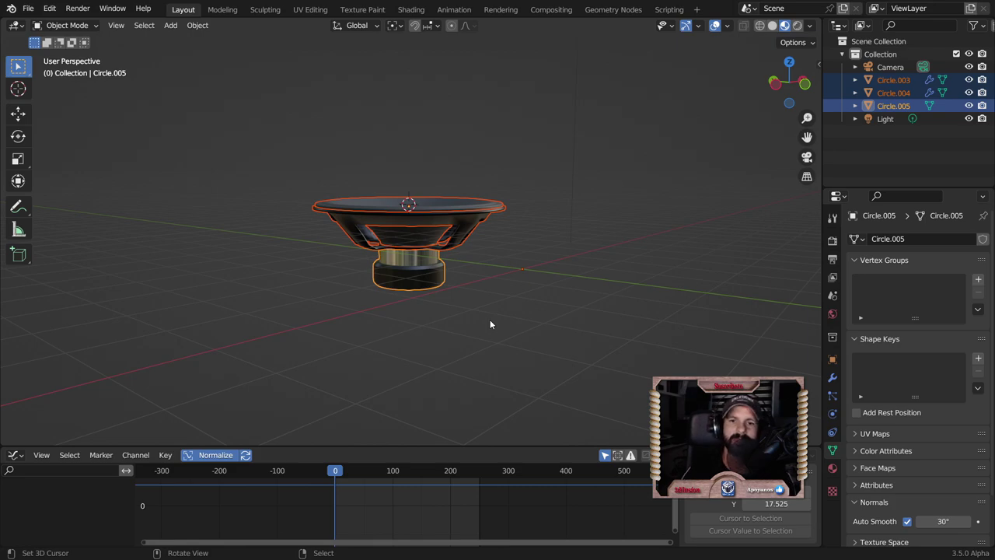
left_click(491, 324)
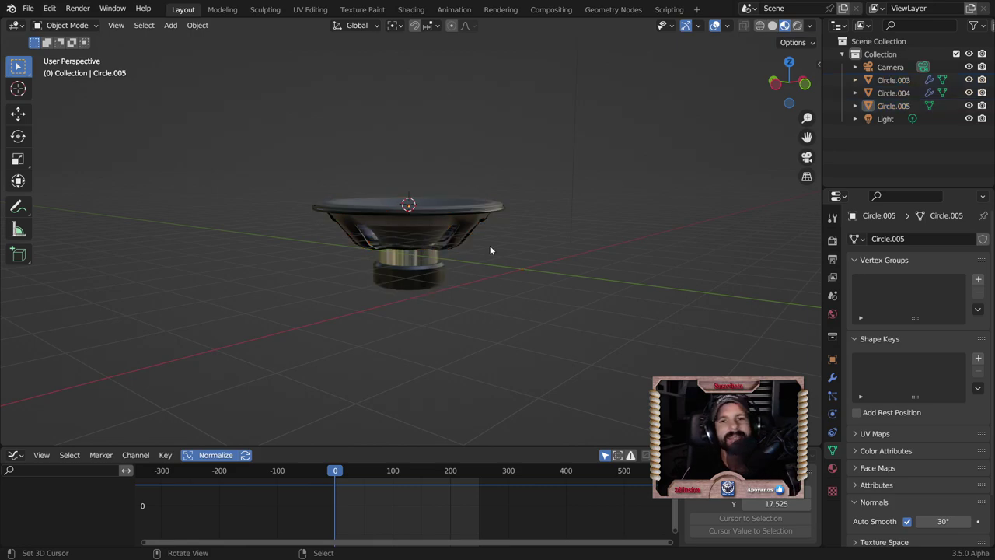
middle_click_drag(490, 250, 498, 267)
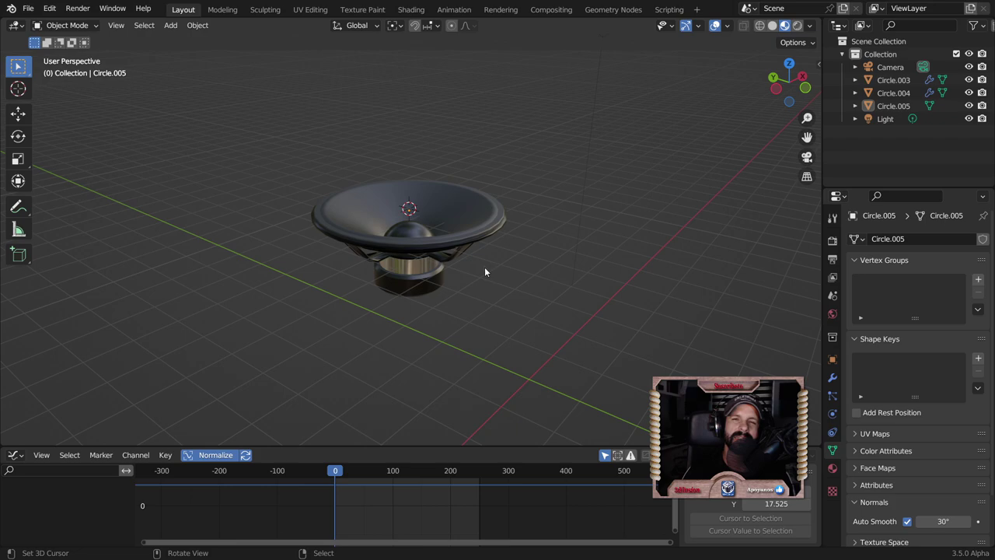
left_click(482, 226)
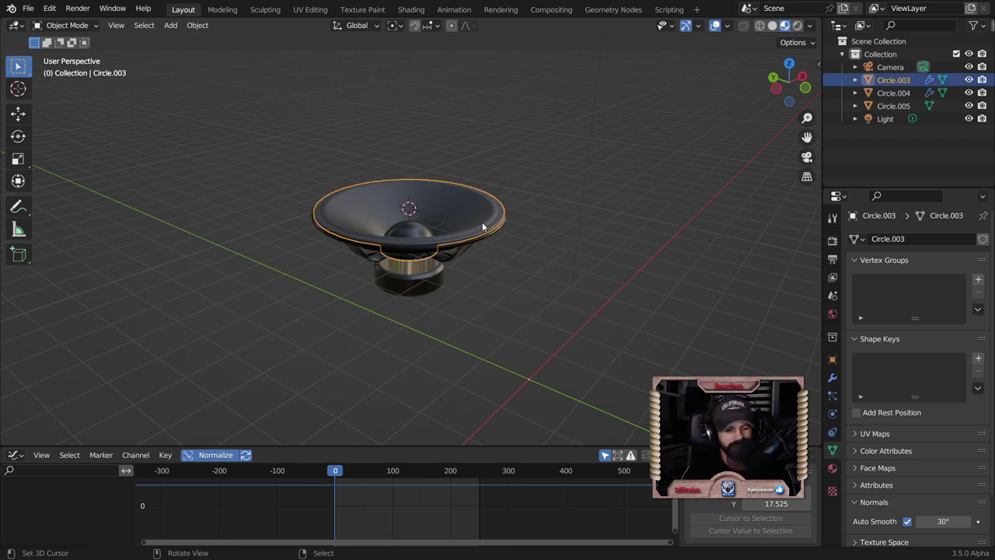
key("ctrl+a")
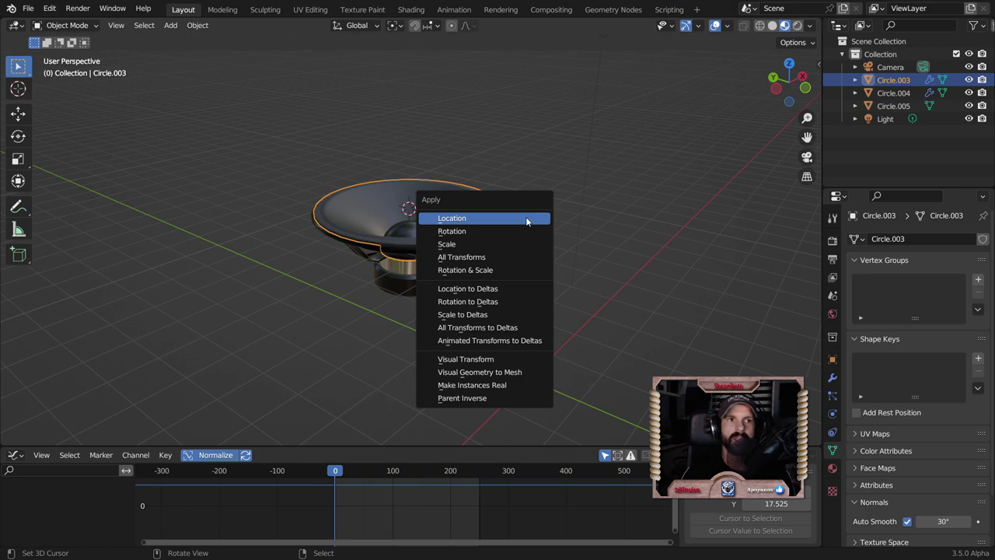
Apply All Transforms to the cone Circle.003 and check it from the side.
left_click(464, 259)
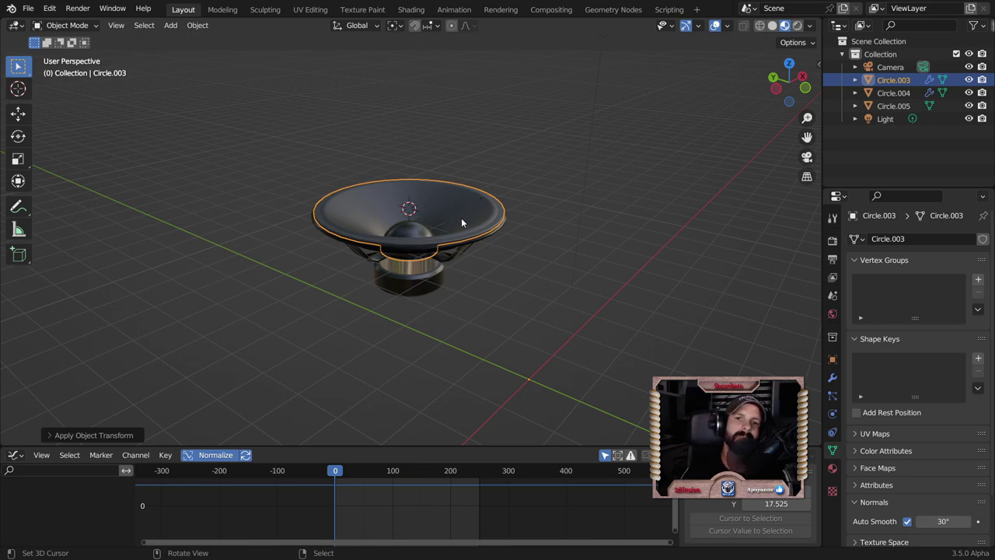
middle_click_drag(460, 218, 449, 251)
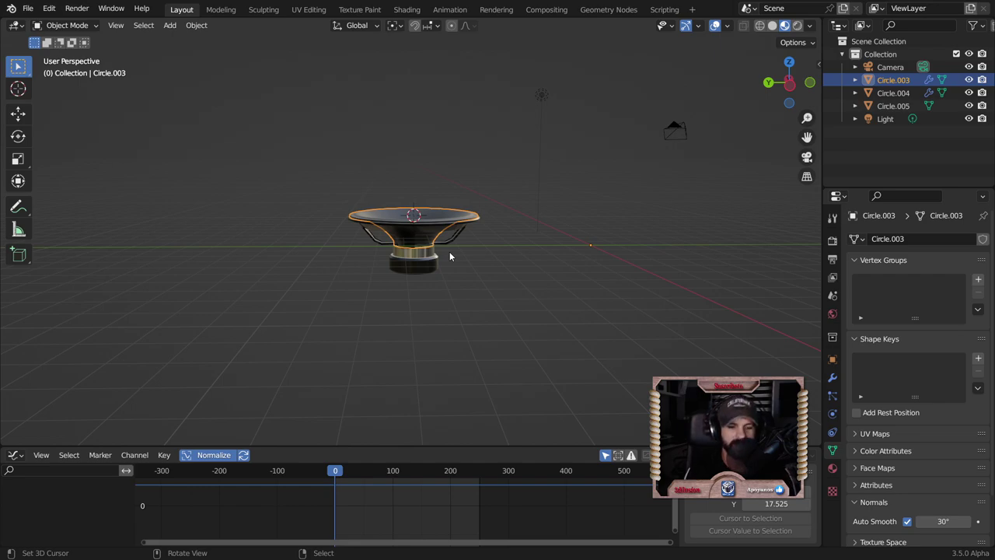
key("alt+g")
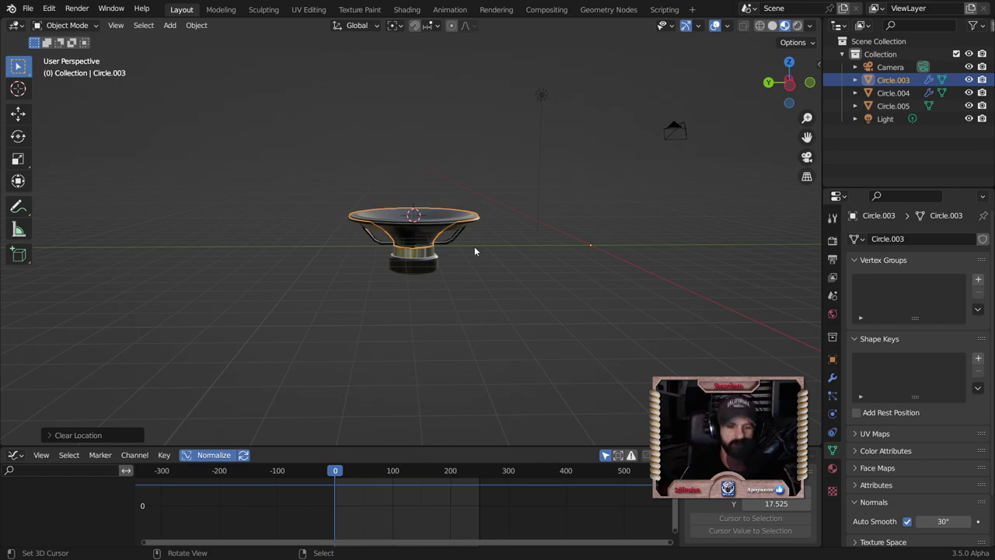
key("g")
left_click(689, 339)
key("g")
left_click(809, 258)
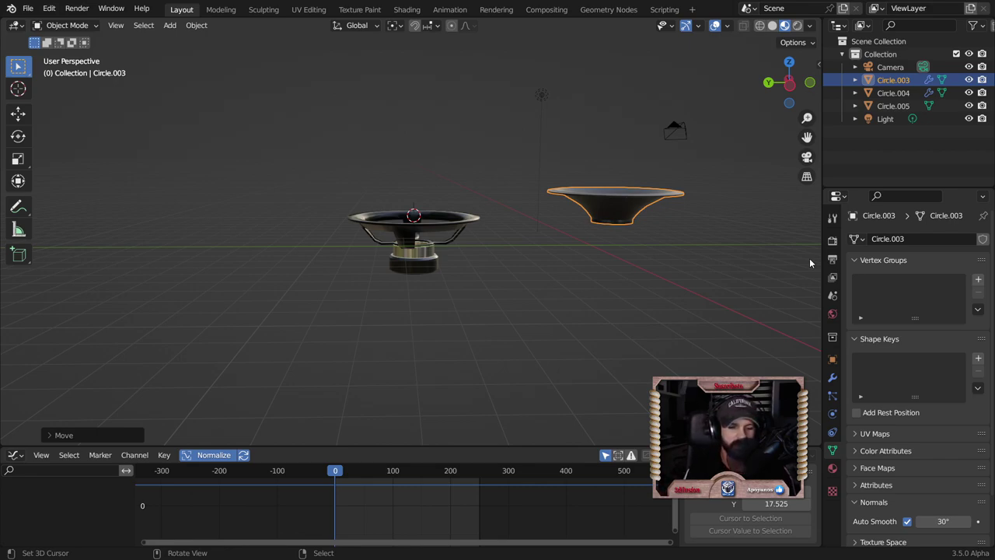
key("alt")
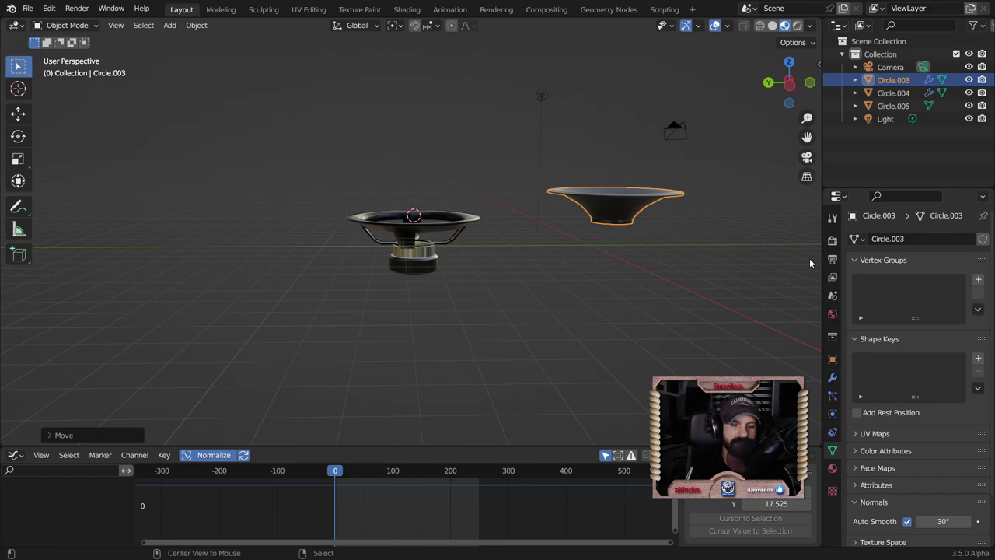
key("alt+g")
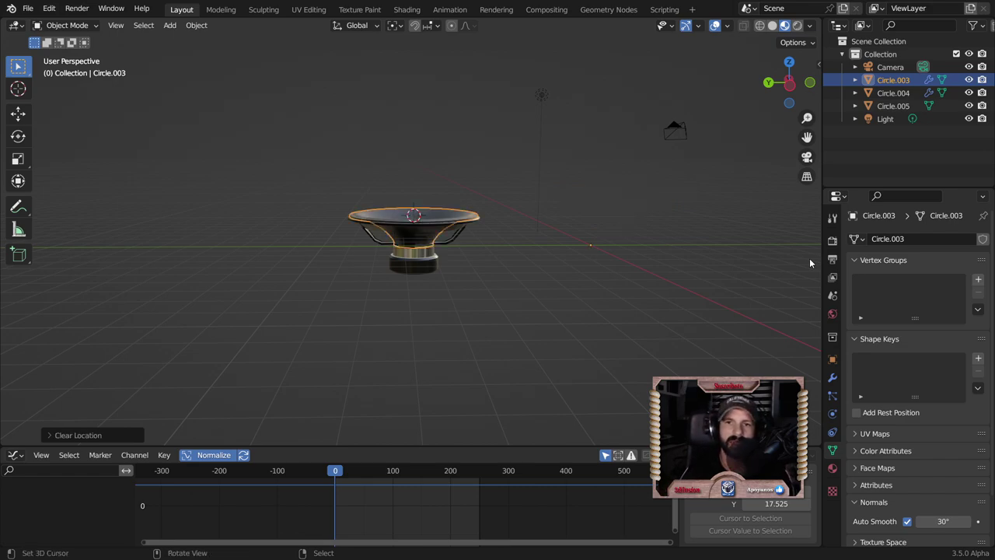
middle_click_drag(681, 297, 580, 288)
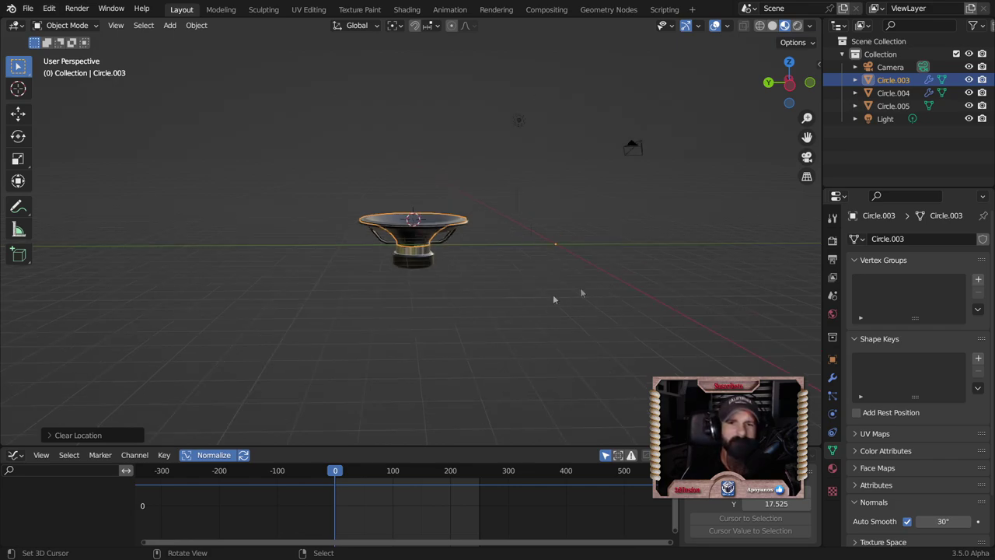
middle_click_drag(493, 290, 506, 329)
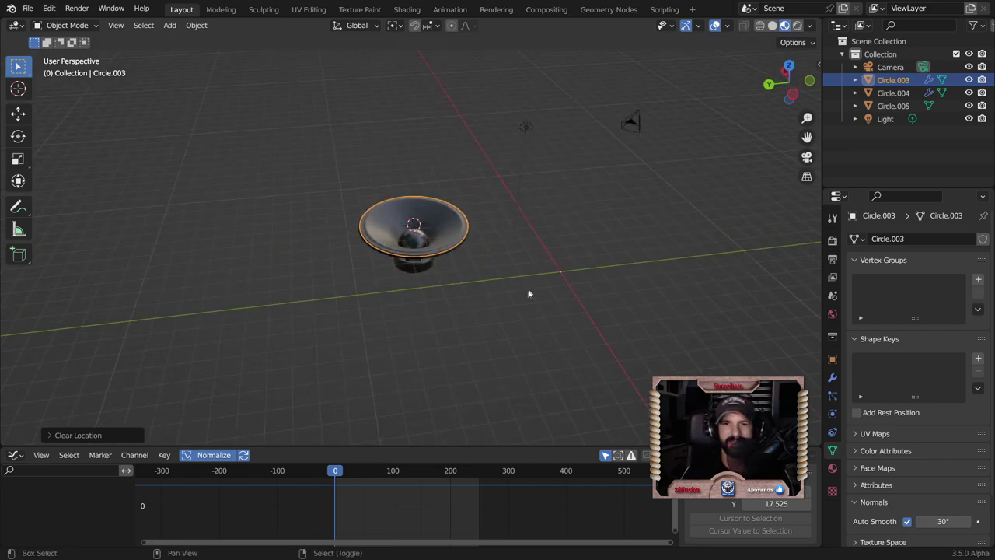
middle_click_drag(469, 292, 463, 288)
left_click(466, 289)
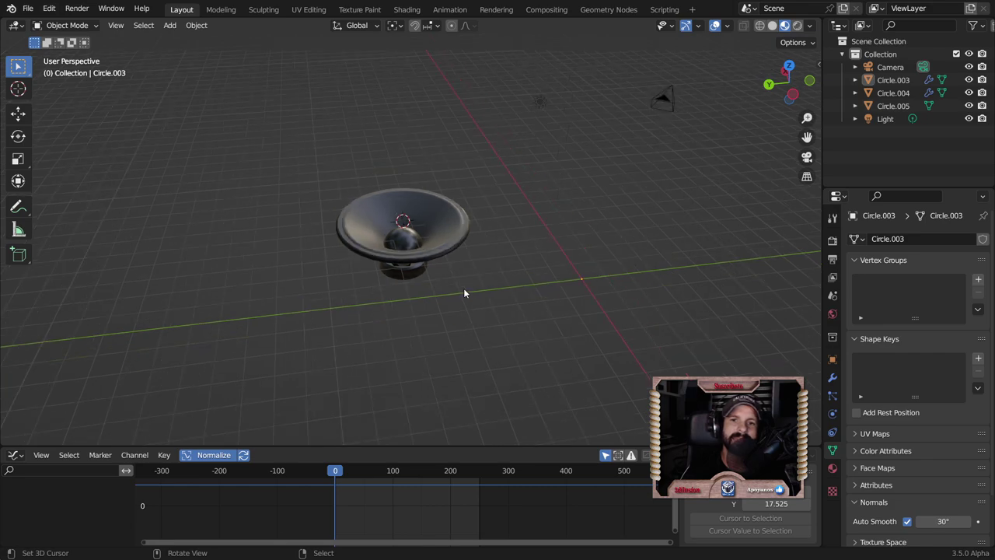
left_click(366, 194)
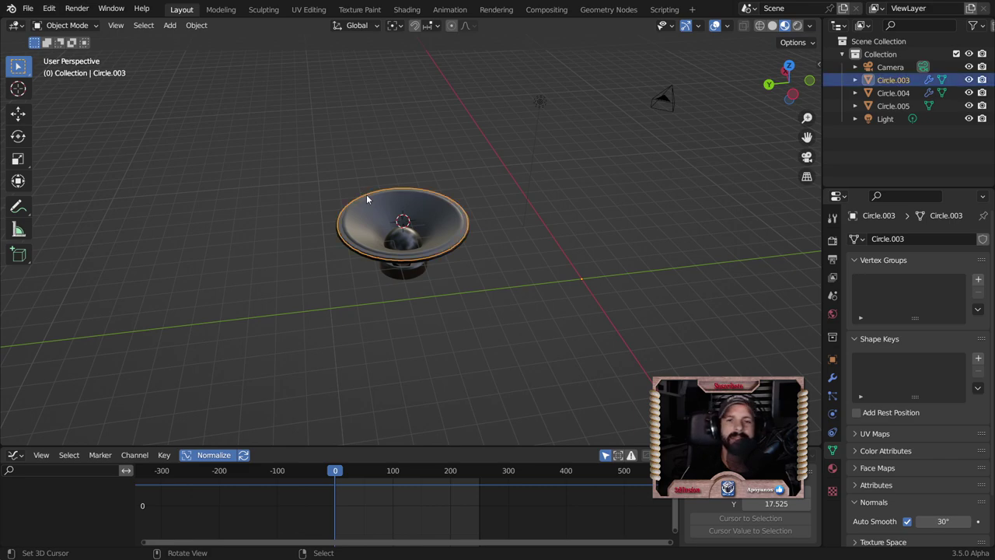
middle_click_drag(419, 315, 413, 284)
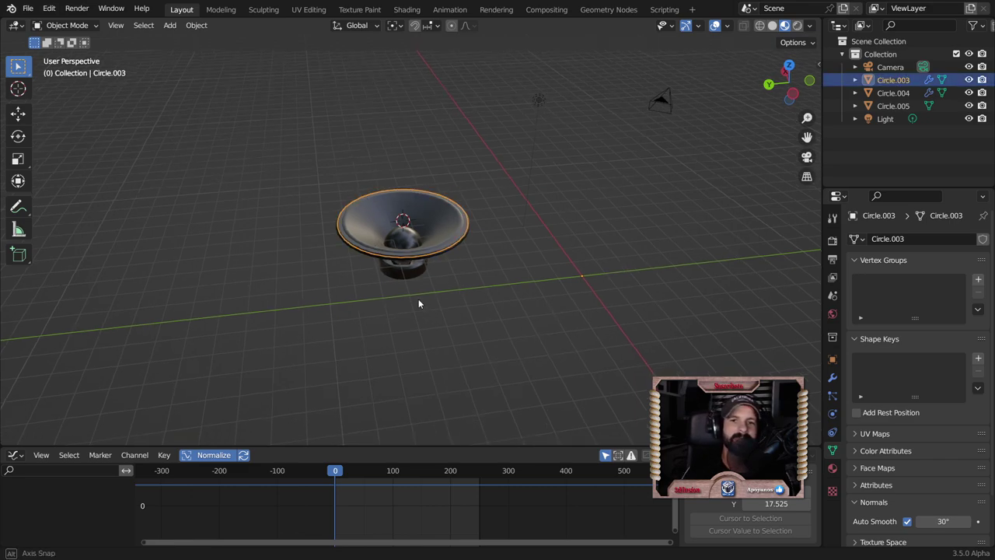
scroll(412, 285, "up", 1)
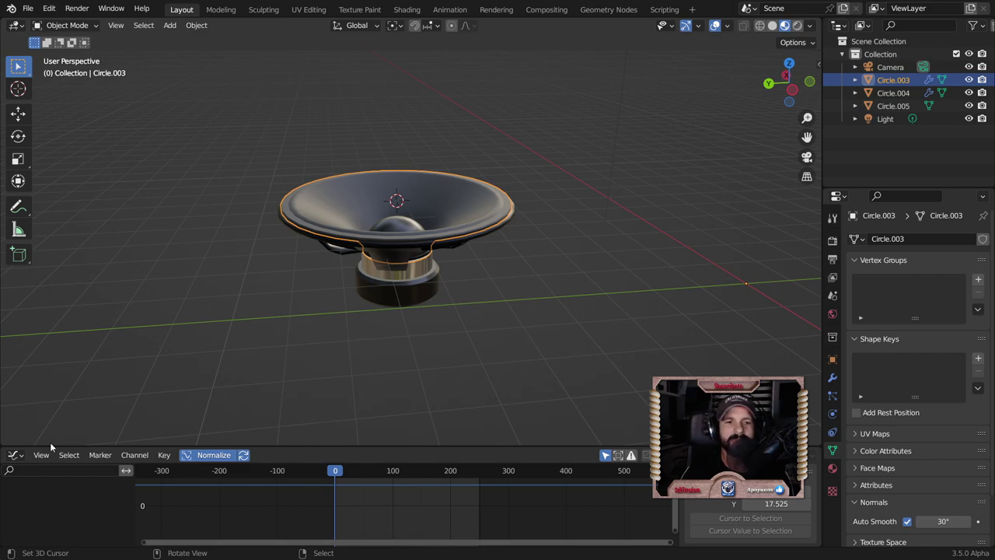
left_click(17, 455)
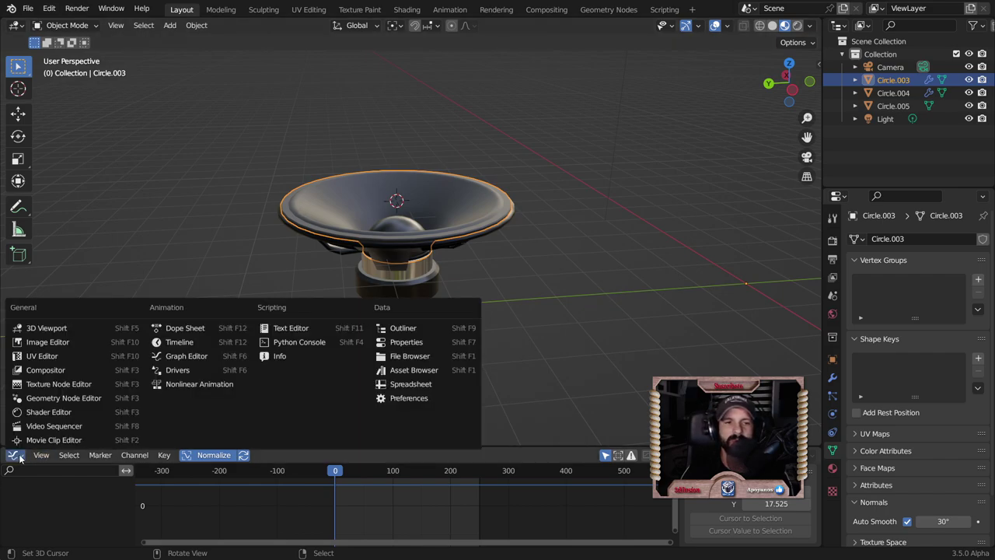
Close the editor-type list and show the viewport sidebar with the object's transform values.
left_click(178, 355)
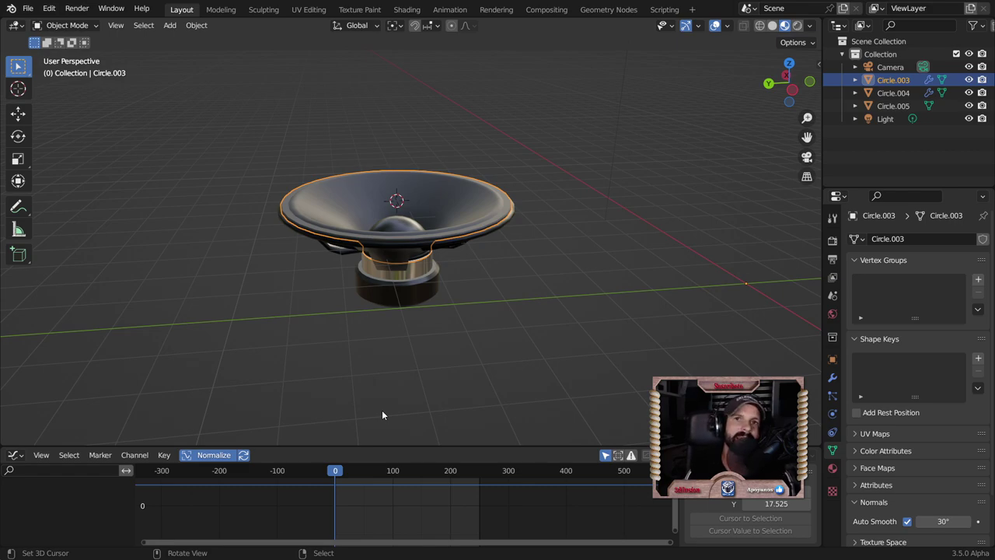
key("n")
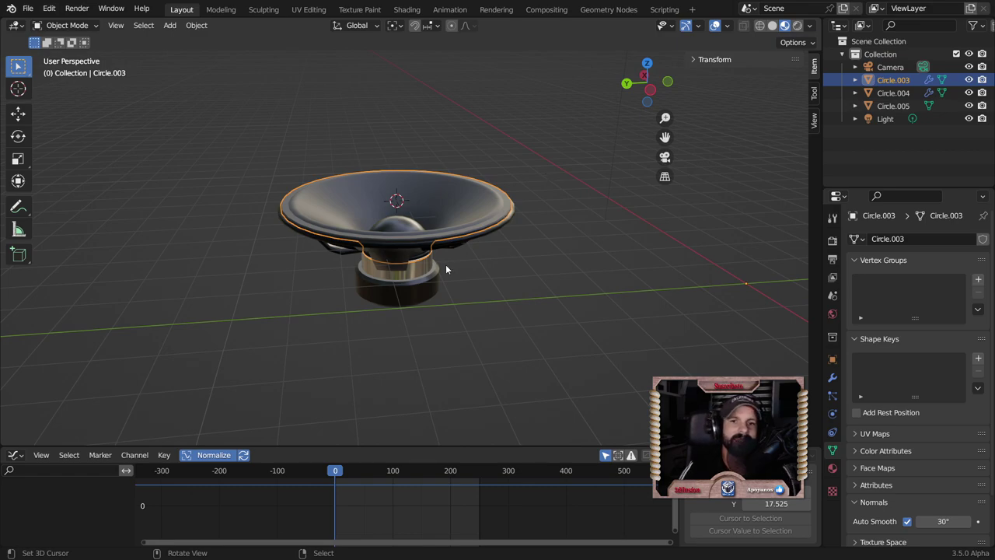
scroll(446, 269, "down", 3)
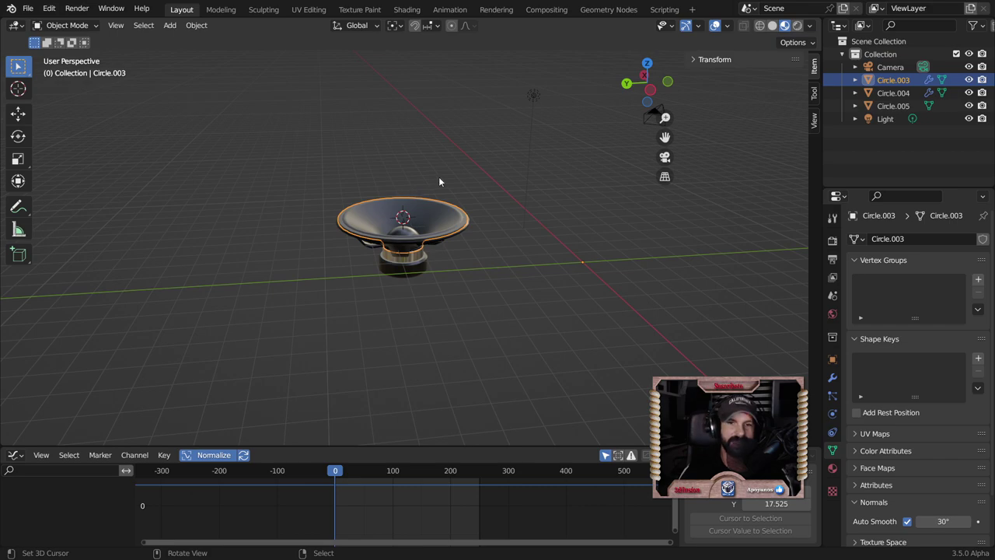
Insert a Location keyframe for Circle.003 at frame 0, then deselect it.
key("i")
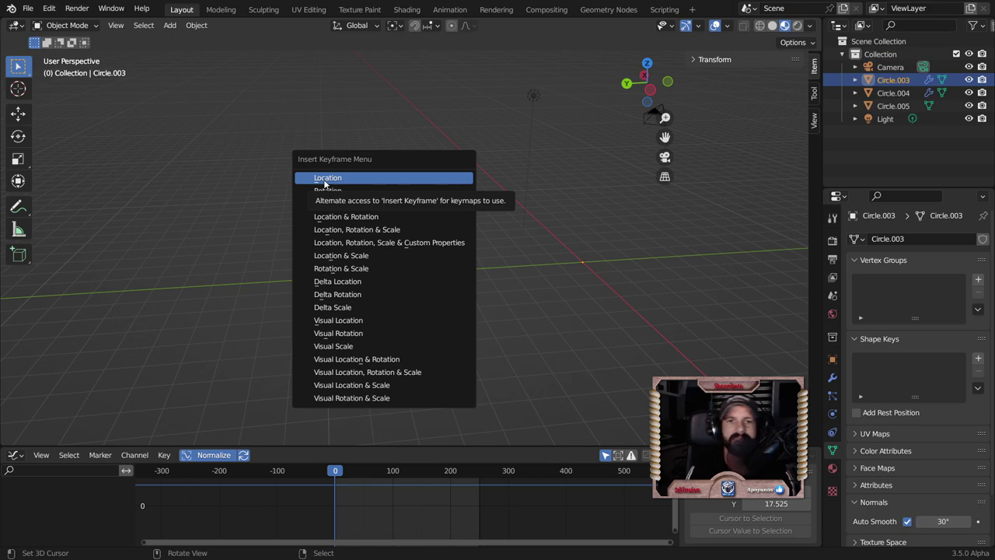
left_click(324, 179)
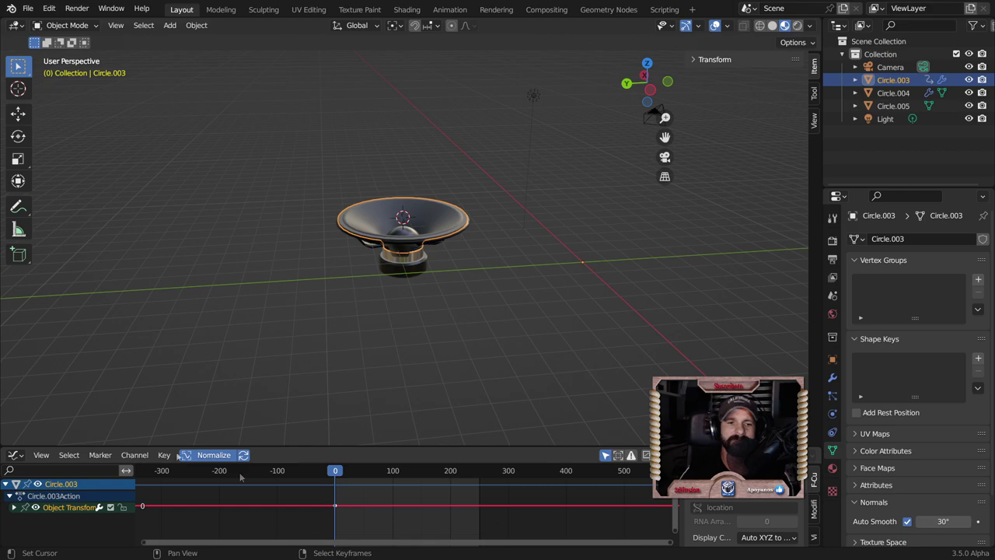
left_click(390, 416)
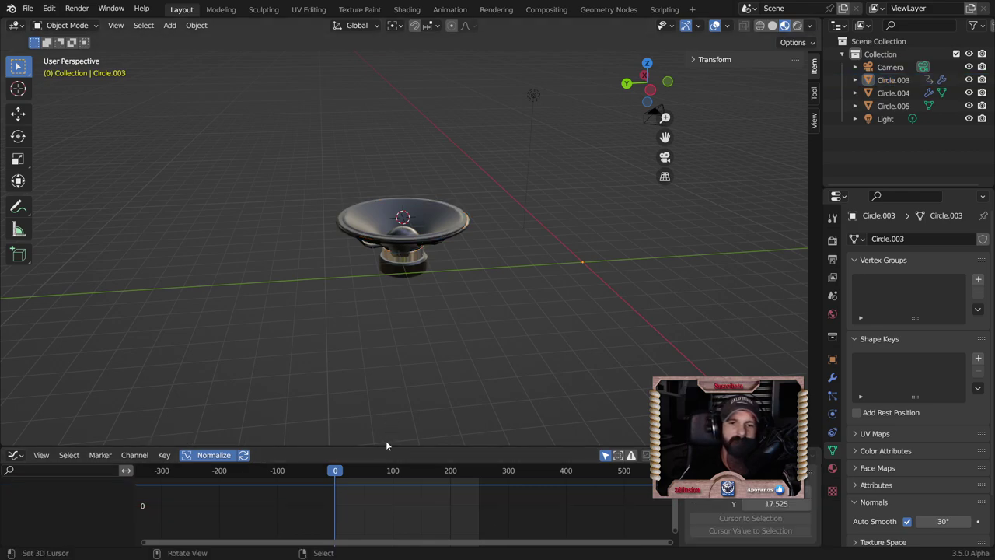
Enlarge the Graph Editor and use Bake Sound to F-Curves with a music file on the cone.
left_click_drag(387, 445, 405, 323)
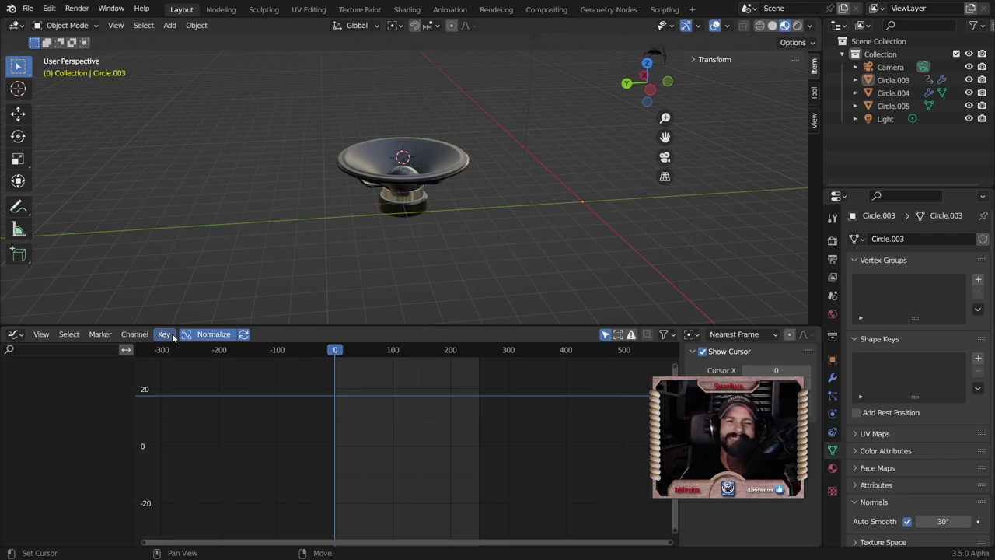
left_click(172, 333)
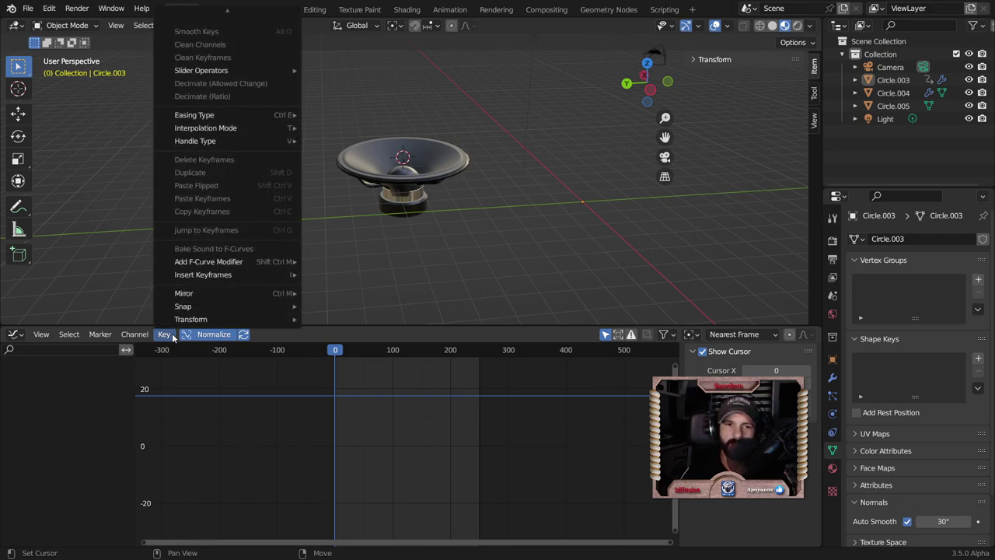
key("Escape")
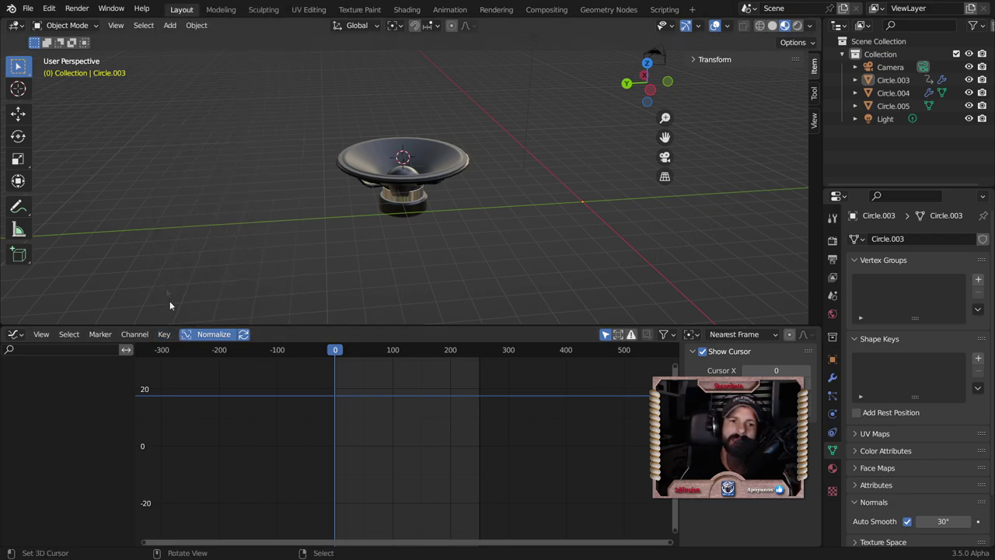
left_click(167, 333)
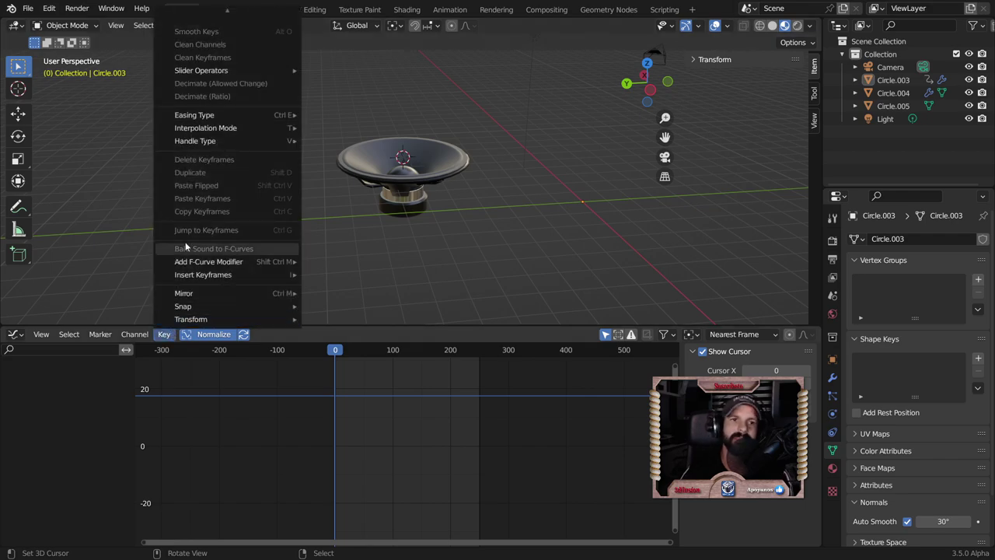
left_click(437, 173)
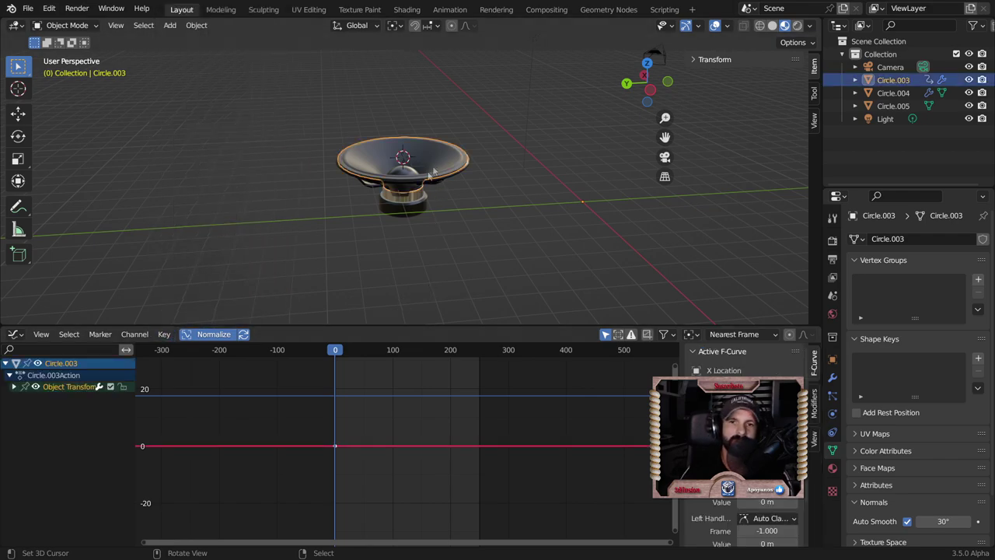
left_click(164, 333)
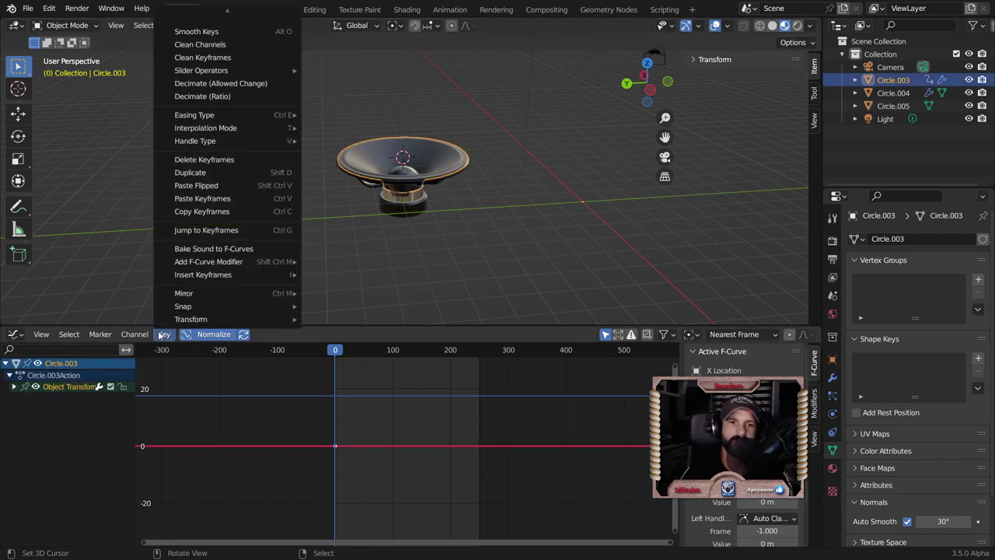
mouse_move(214, 248)
left_click(236, 248)
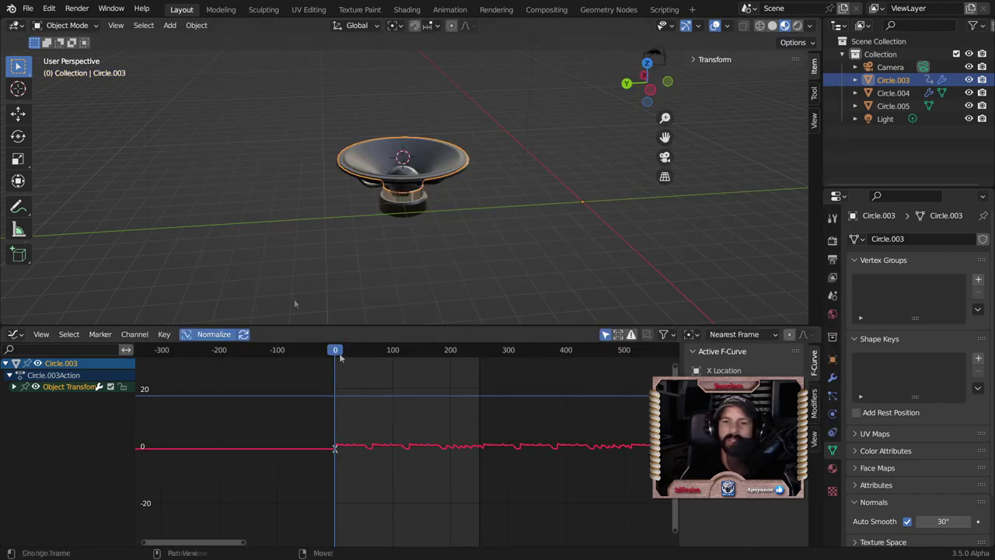
Play the sound-driven cone animation, stop it and rewind to the first frame.
key("space")
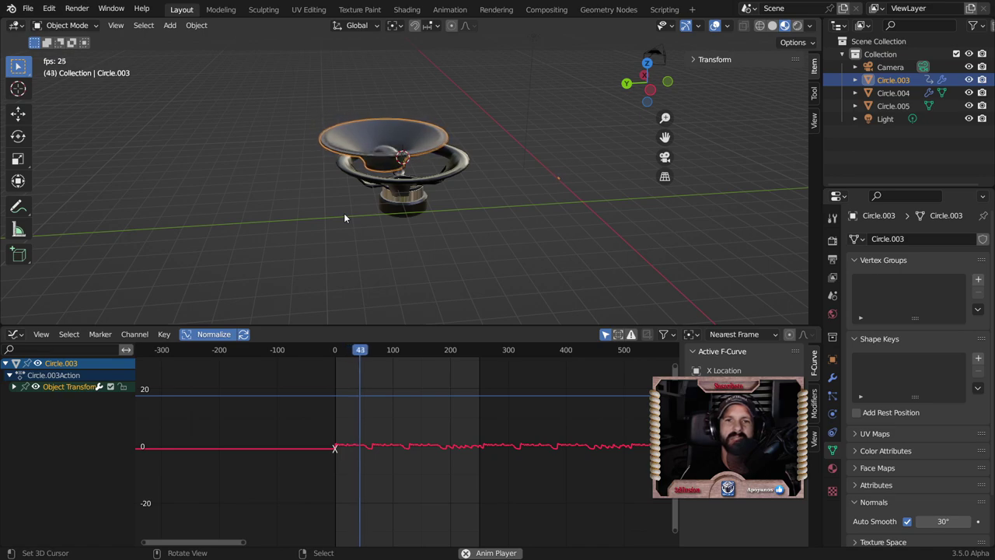
key("space")
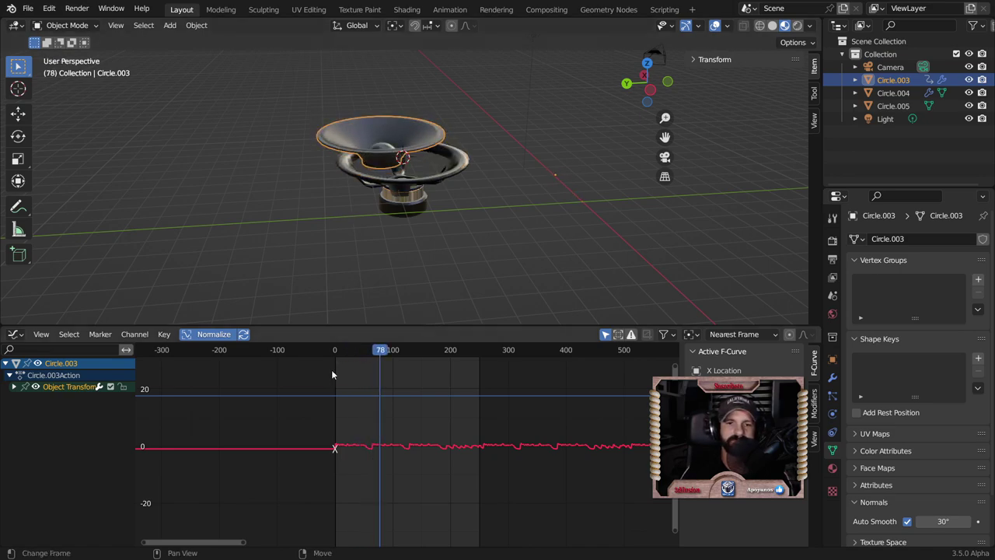
key("shift+Left")
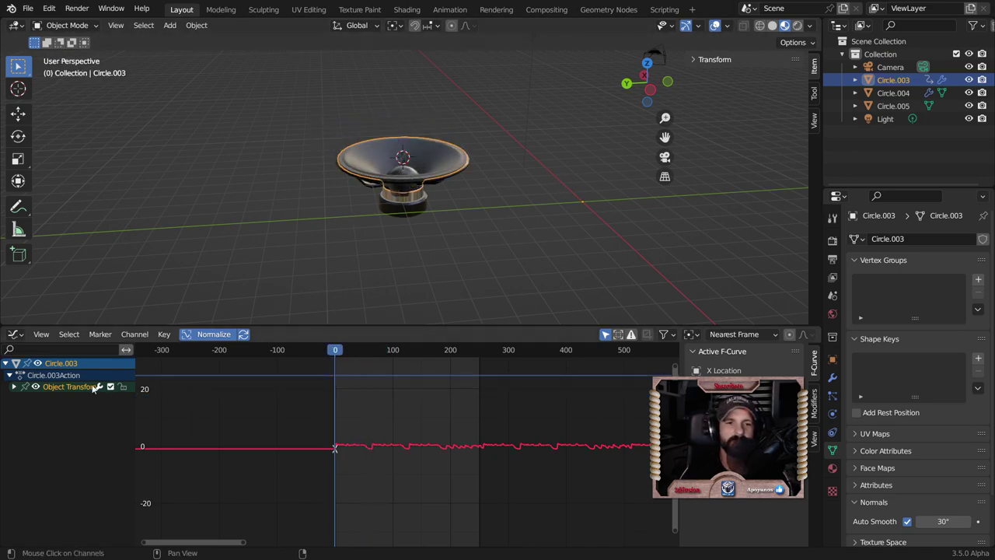
Mute Circle.003's X Location and Y Location curves, then play the Z-only motion.
left_click(14, 386)
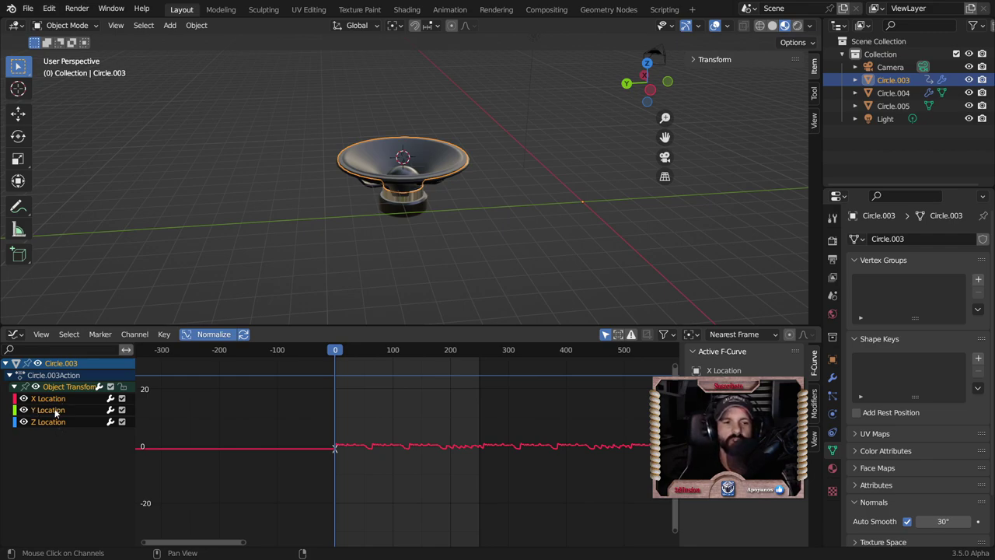
left_click(122, 397)
left_click(121, 410)
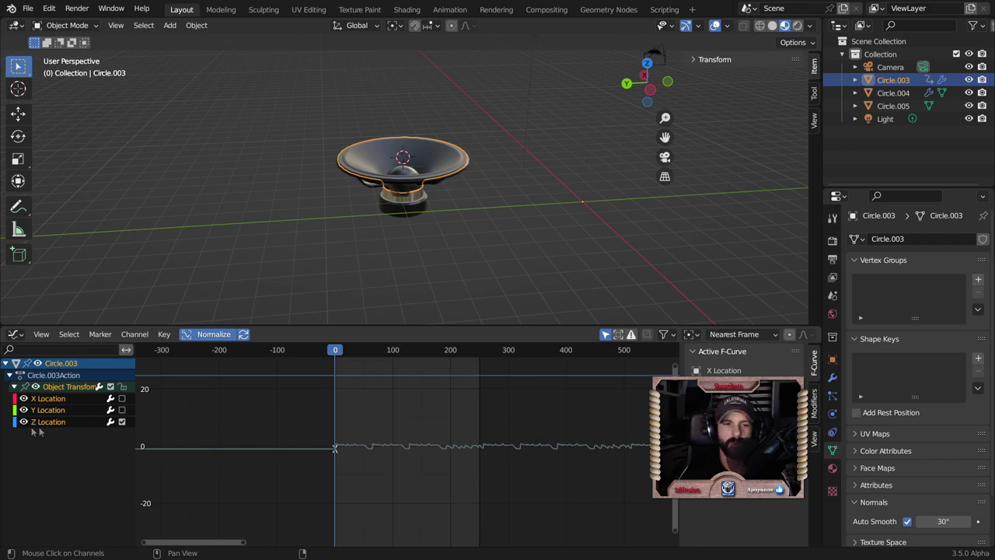
key("space")
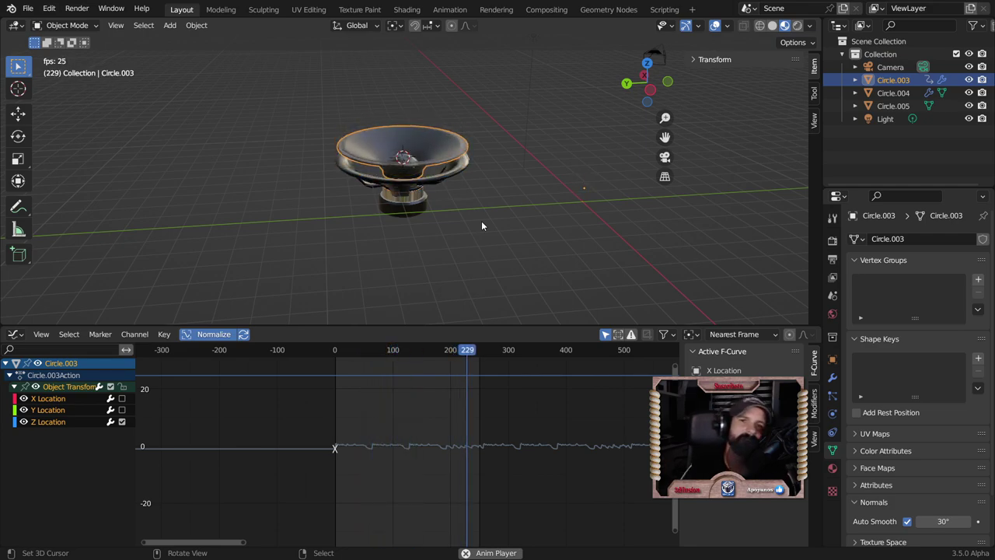
Watch the cone bob from closer and higher views, then stop playback at frame 1.
scroll(481, 221, "up", 5)
mouse_move(474, 230)
middle_mouse_down()
mouse_move(475, 198)
mouse_move(443, 136)
middle_mouse_up()
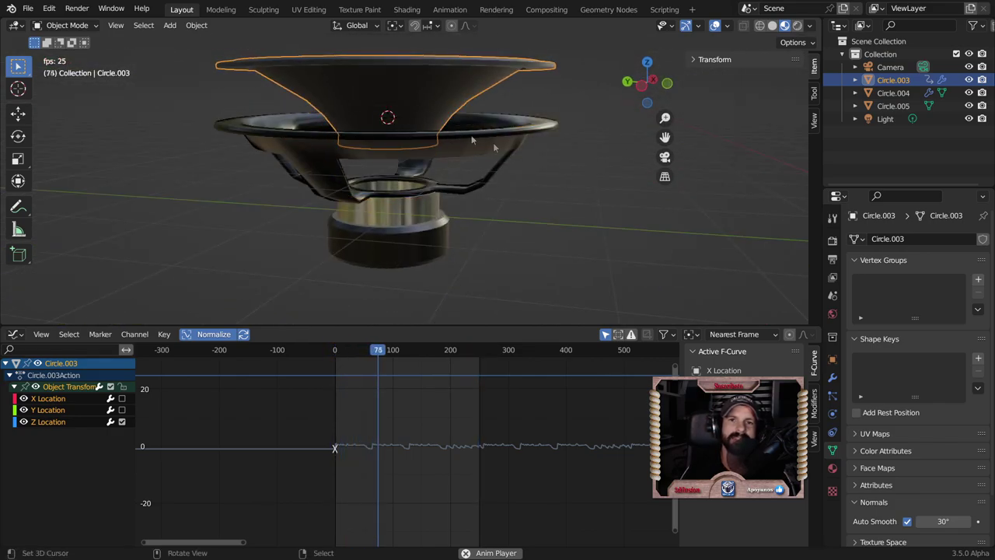
scroll(546, 129, "down", 5)
middle_click_drag(555, 151, 488, 173)
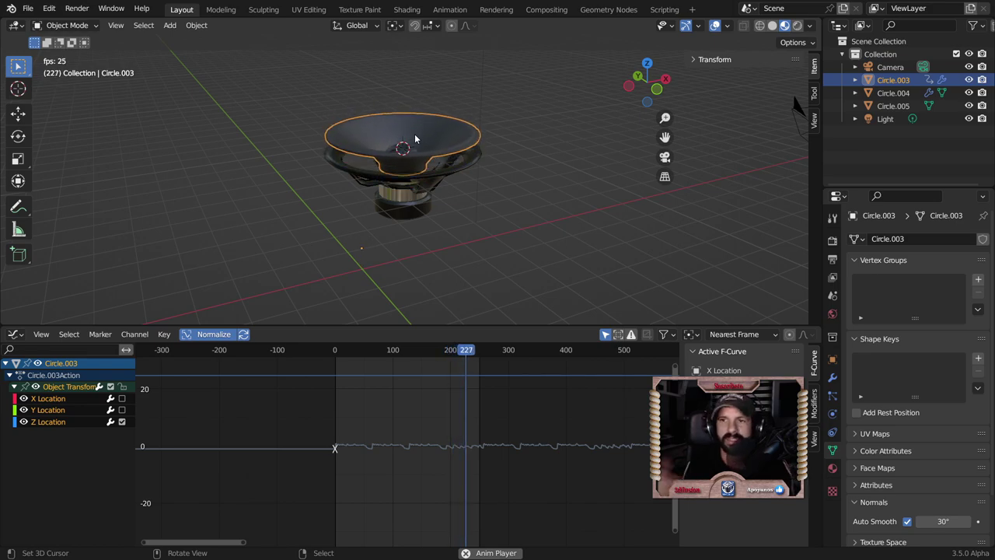
key("space")
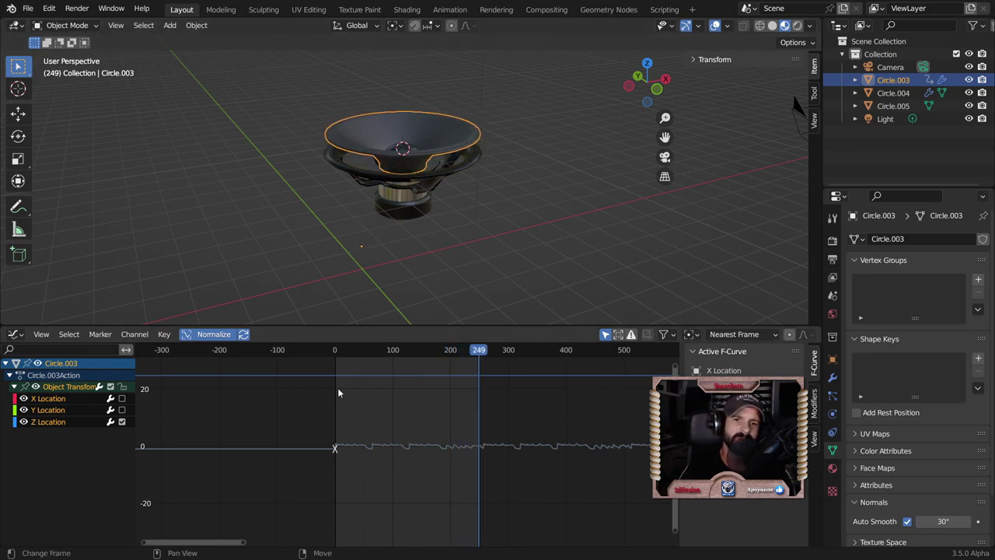
left_click(335, 388)
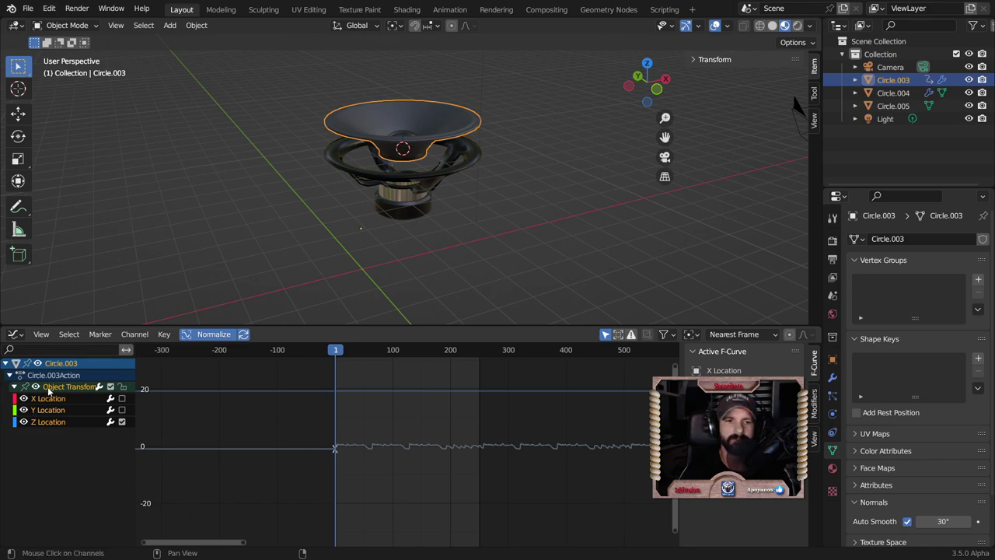
Delete the cone's Z, Y and X Location curves from the Graph Editor.
left_click(51, 421)
key("Delete")
left_click(48, 410)
key("Delete")
left_click(48, 398)
key("Delete")
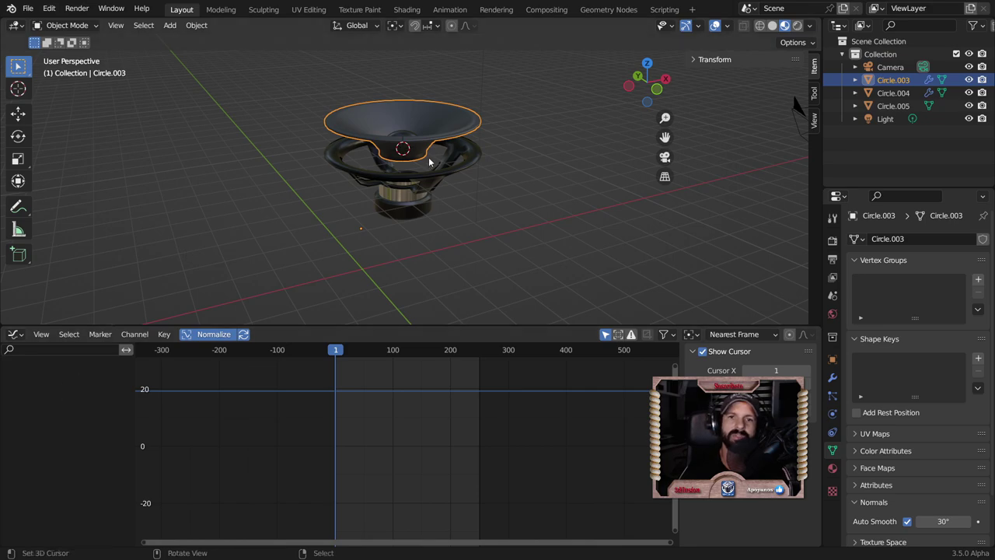
Clear the cone's location and isolate Circle.003 in local view from the front.
key("alt+g")
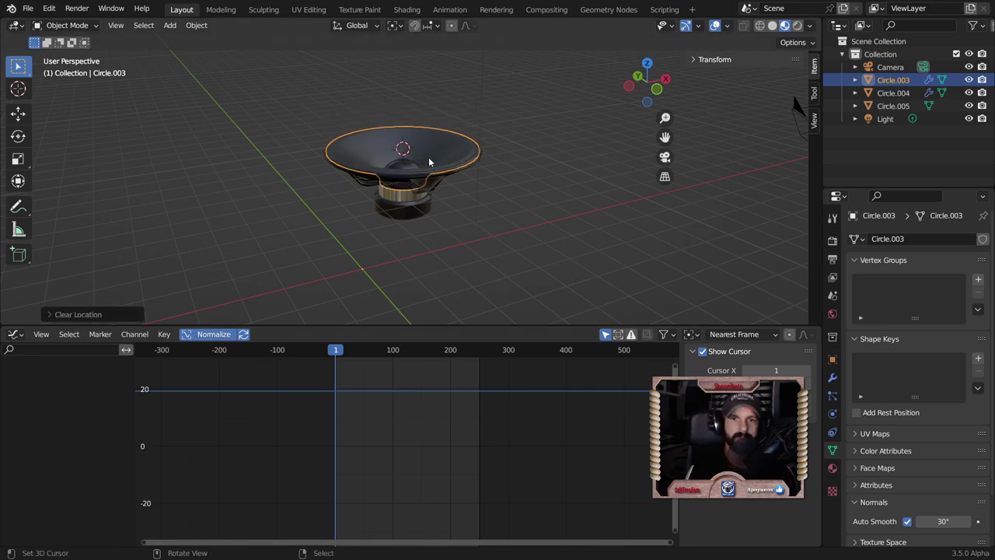
left_click(557, 139)
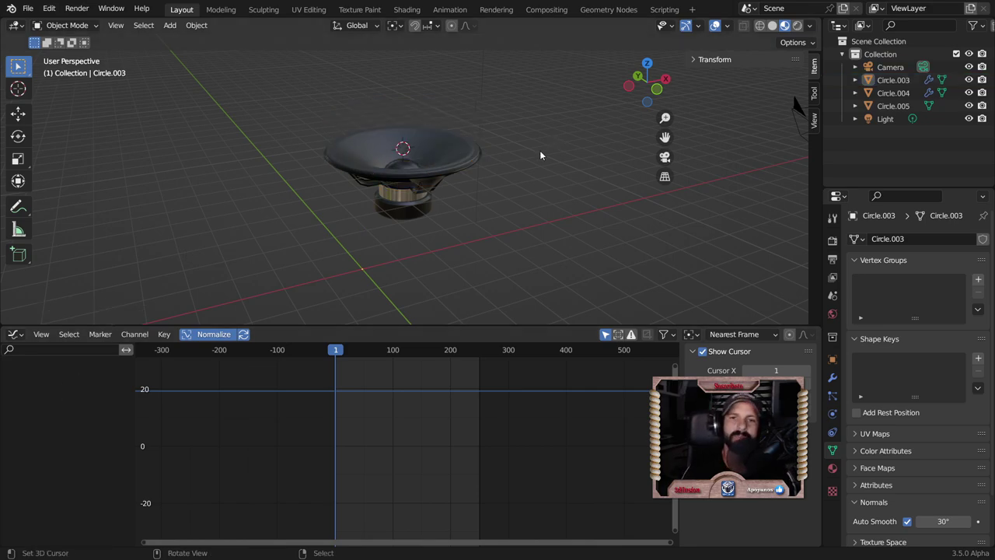
key("KP_1")
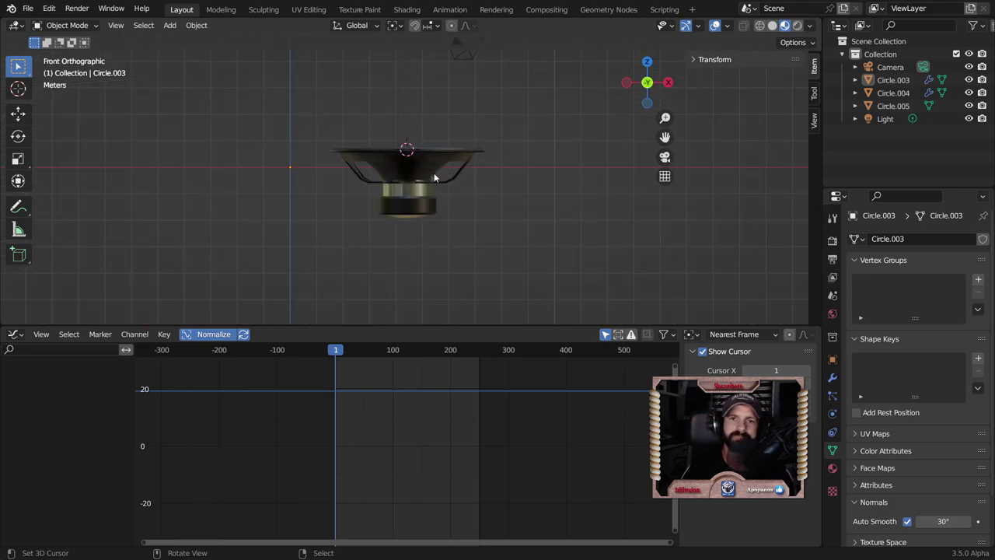
left_click(421, 174)
key("KP_Divide")
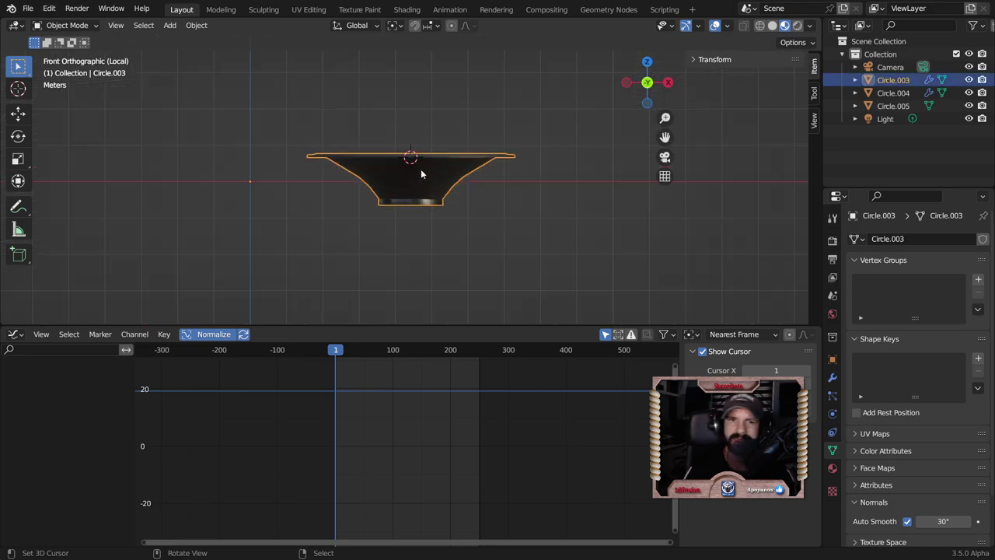
key("shift+a")
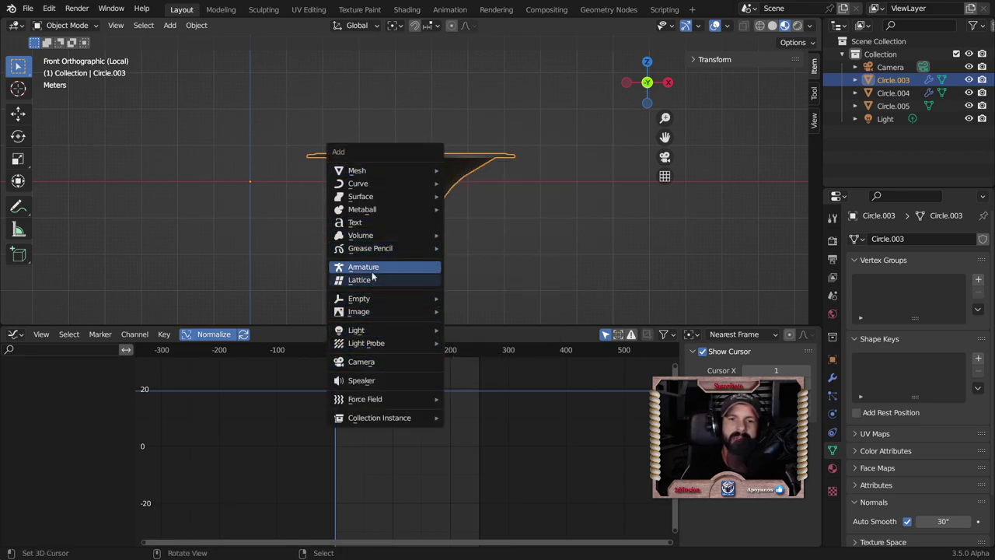
Add an armature at the cone's centre, move it below the cone, and enable In Front.
left_click(396, 266)
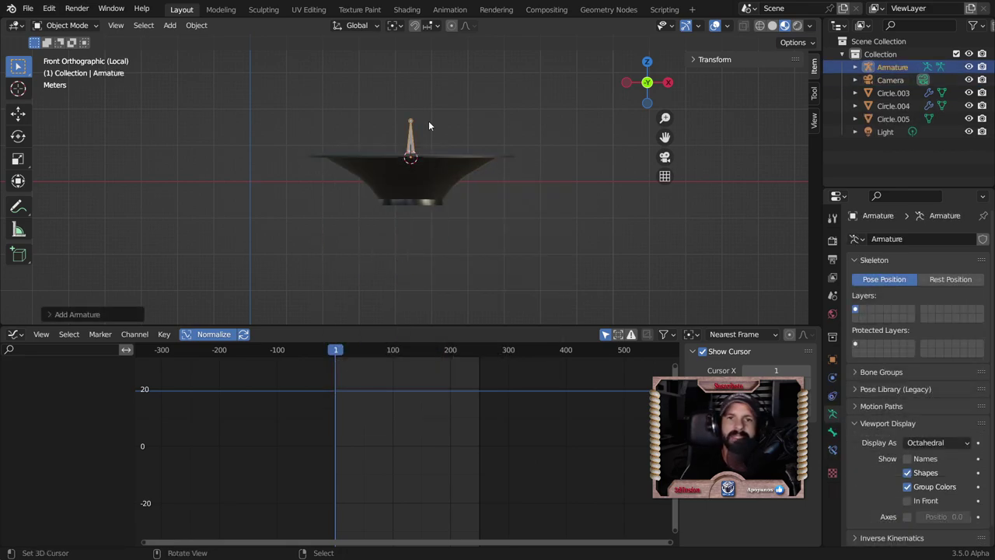
left_click(410, 142)
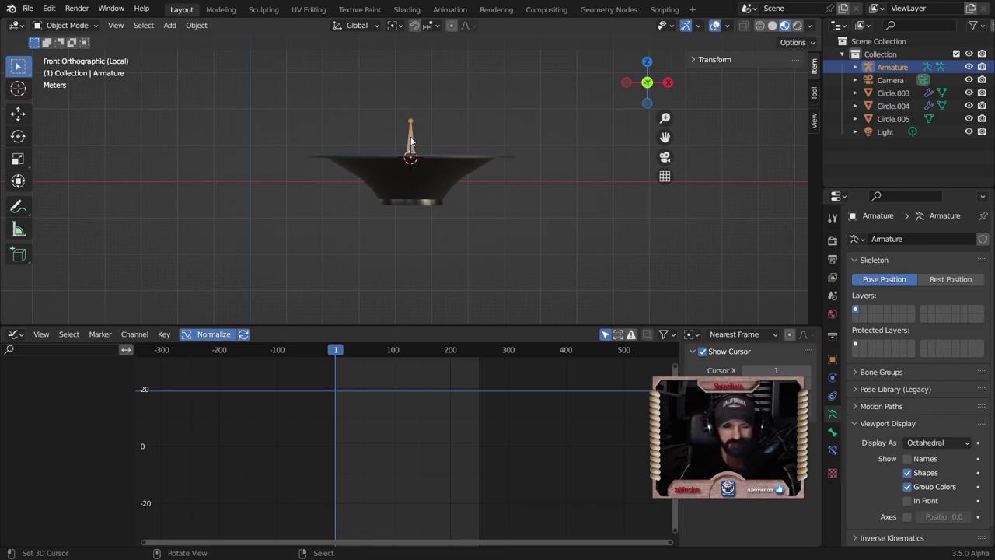
key("g")
left_click(410, 189)
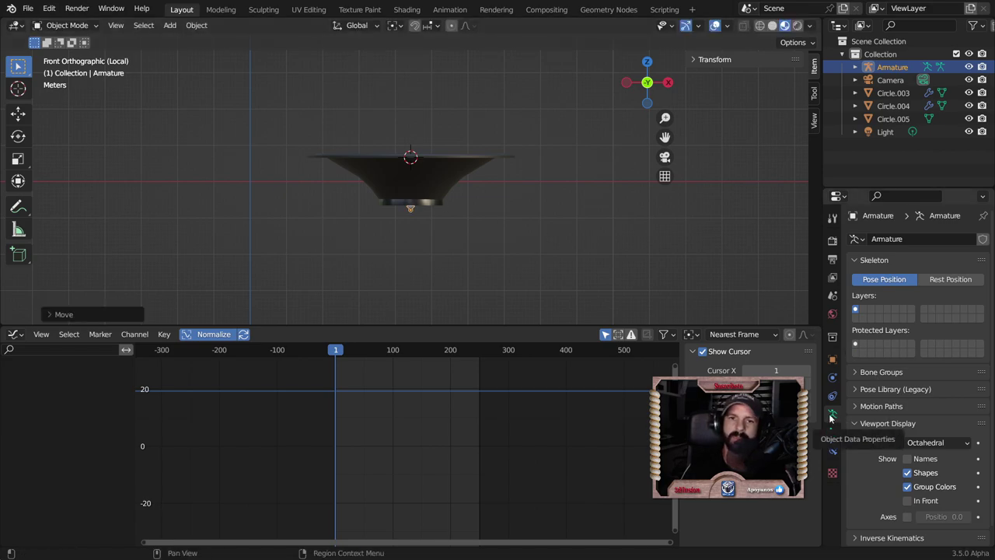
left_click(914, 501)
In Edit Mode, stretch the bone's tail upward so it spans the cone.
scroll(486, 258, "up", 1)
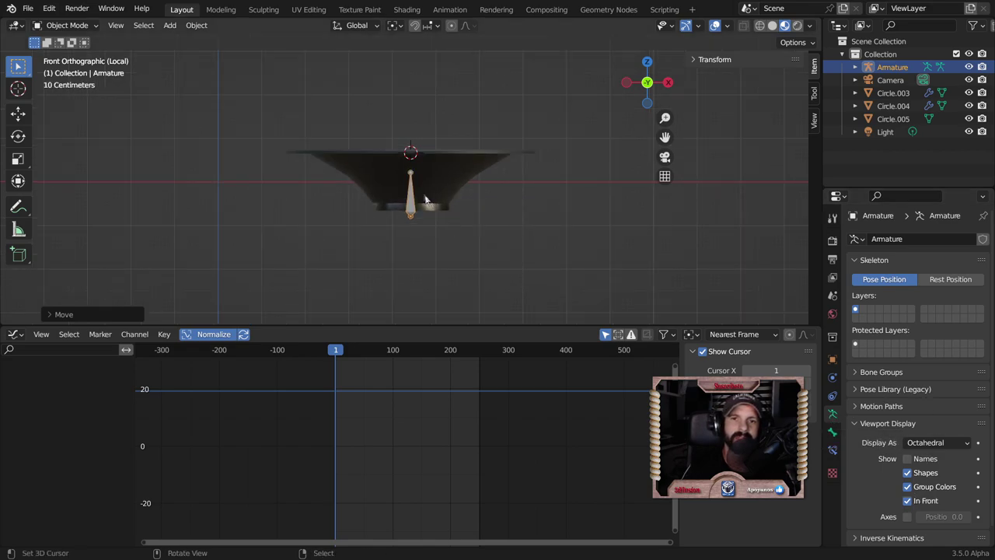
key("Tab")
left_click_drag(413, 171, 410, 140)
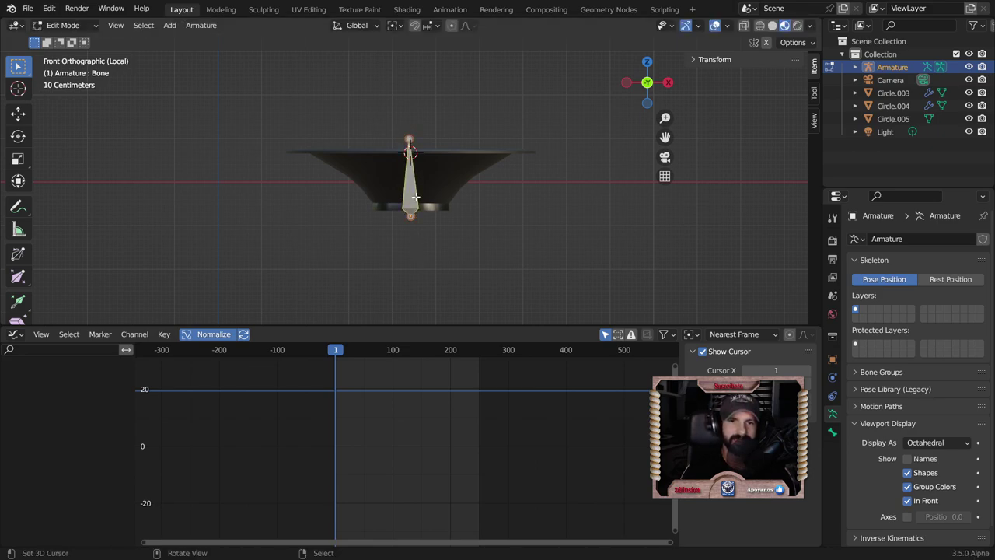
Duplicate the bone and place the copy straight below the cone along Z.
key("shift+d")
key("z")
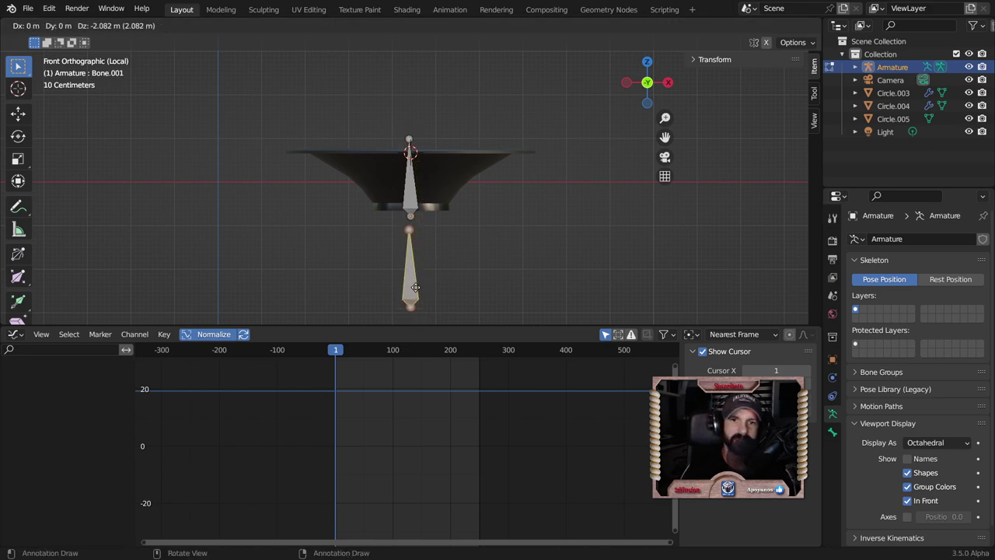
left_click(478, 232)
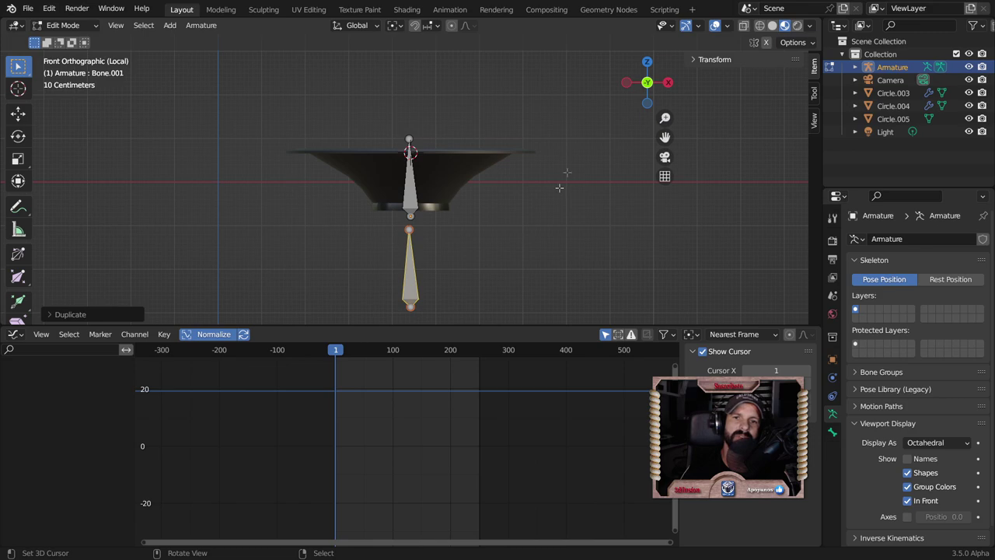
Try moving the upper bone above the cone, undo it, then return to Object Mode.
left_click(417, 194)
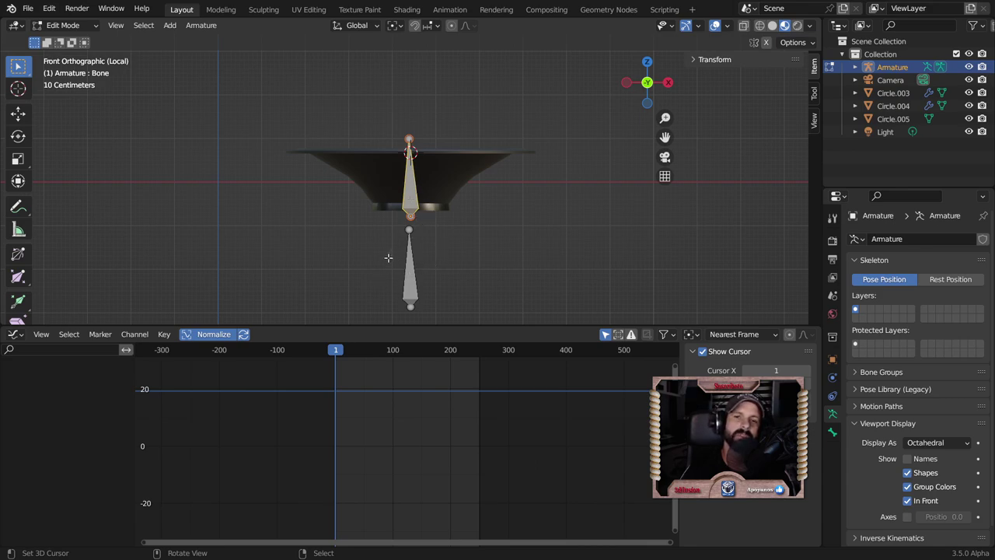
key("g")
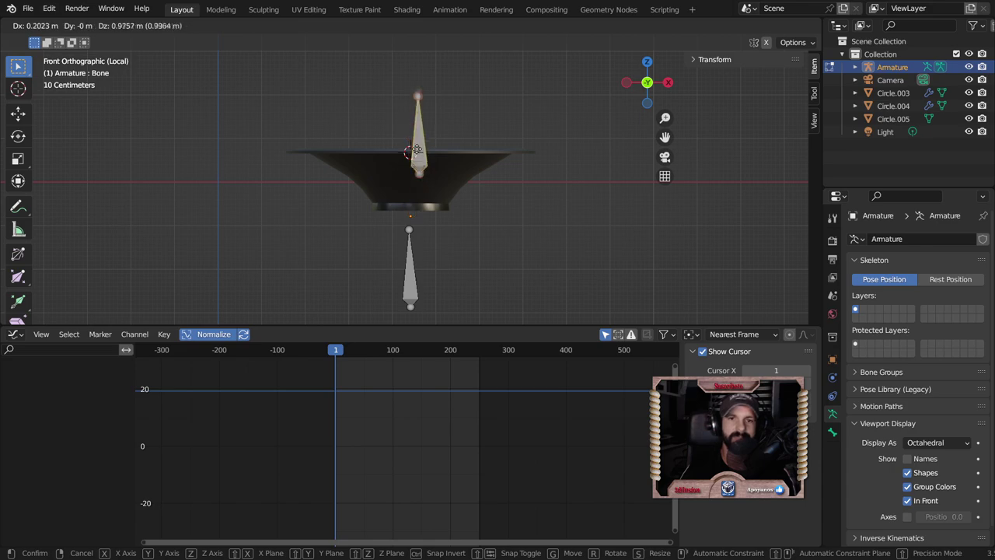
left_click(413, 147)
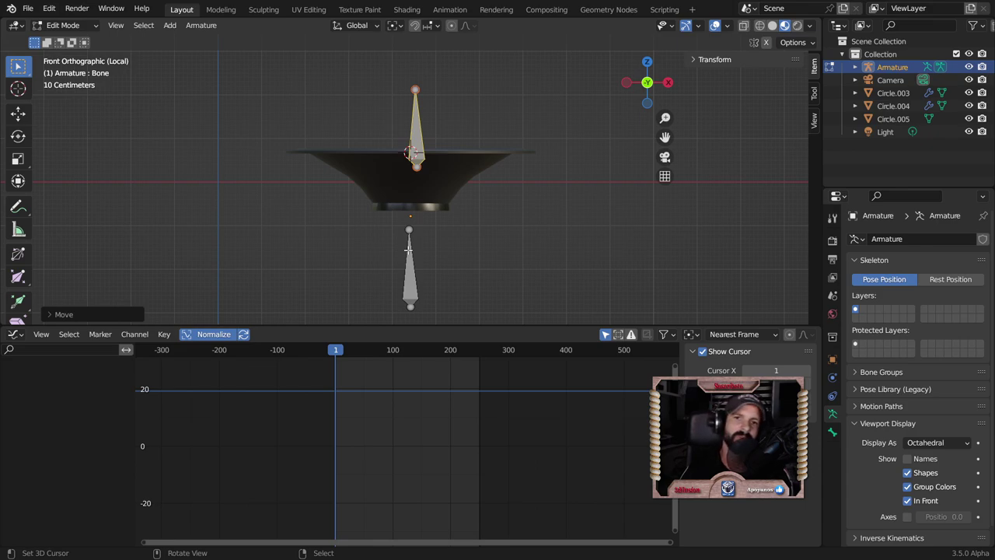
key("ctrl+z")
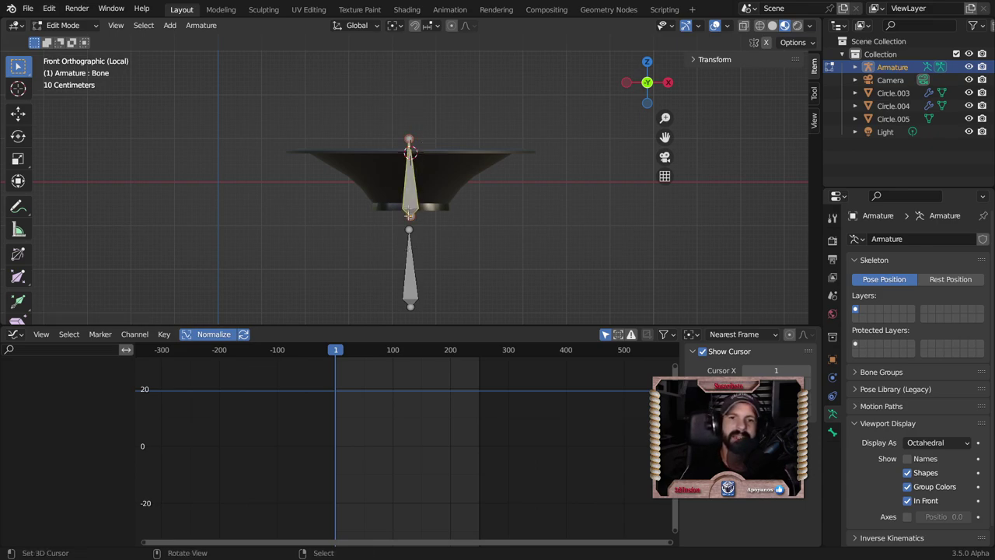
mouse_move(490, 228)
middle_mouse_down()
mouse_move(366, 256)
mouse_move(443, 248)
middle_mouse_up()
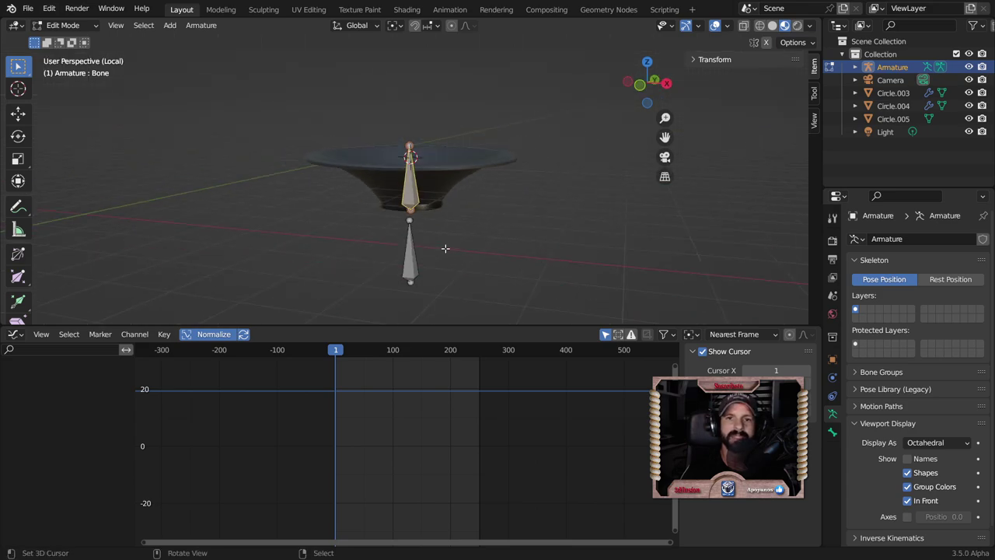
key("Tab")
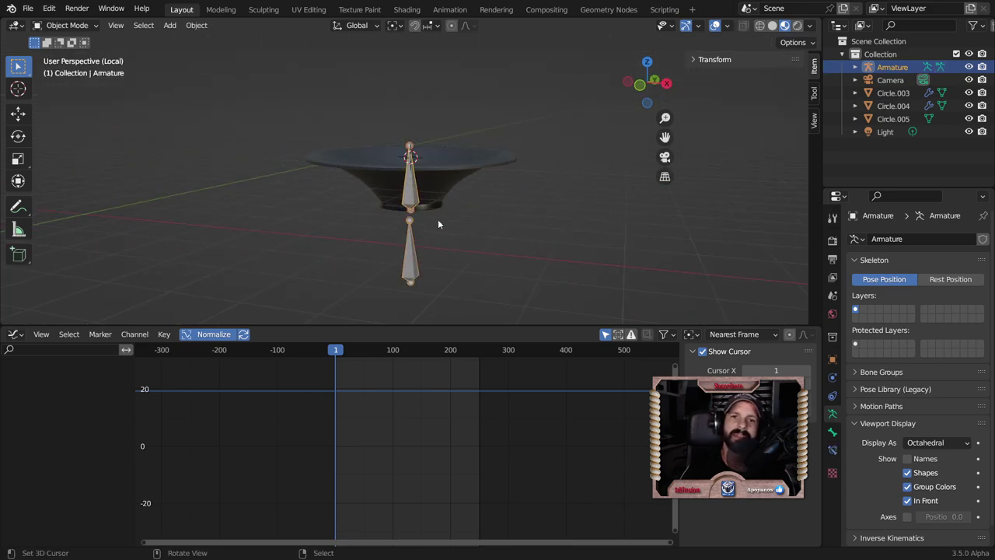
Parent Circle.003 to the Armature With Automatic Weights, leaving only the armature selected.
left_click(448, 177)
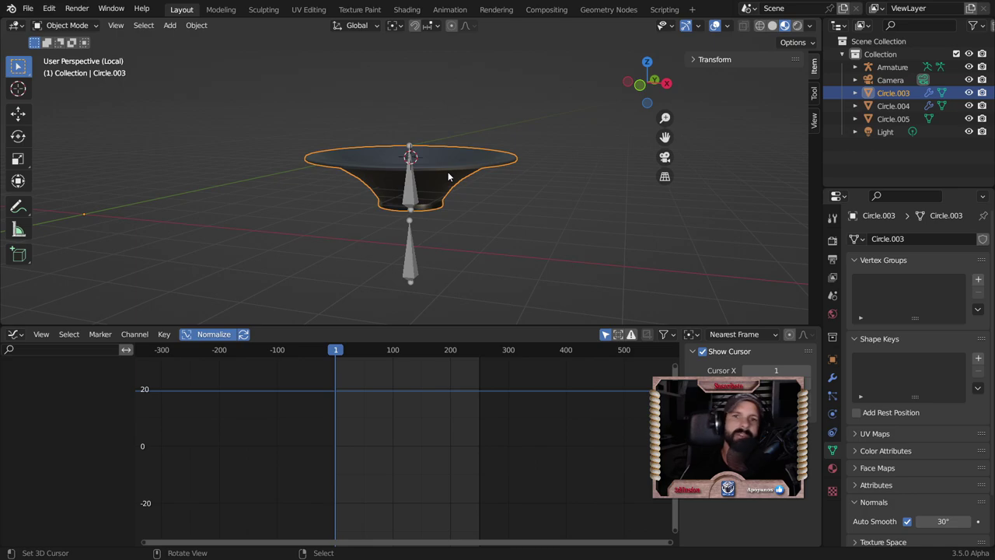
left_click(418, 195, "shift")
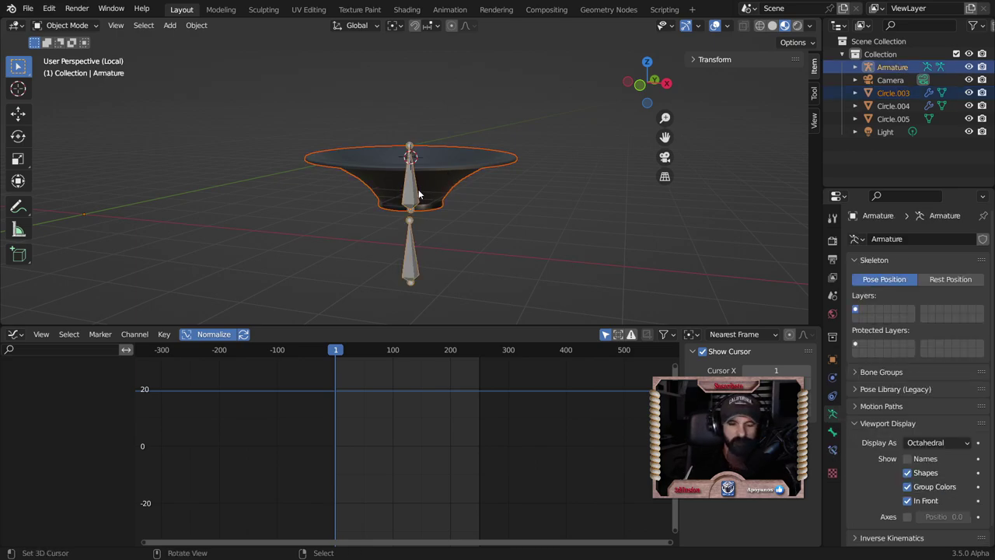
key("ctrl+p")
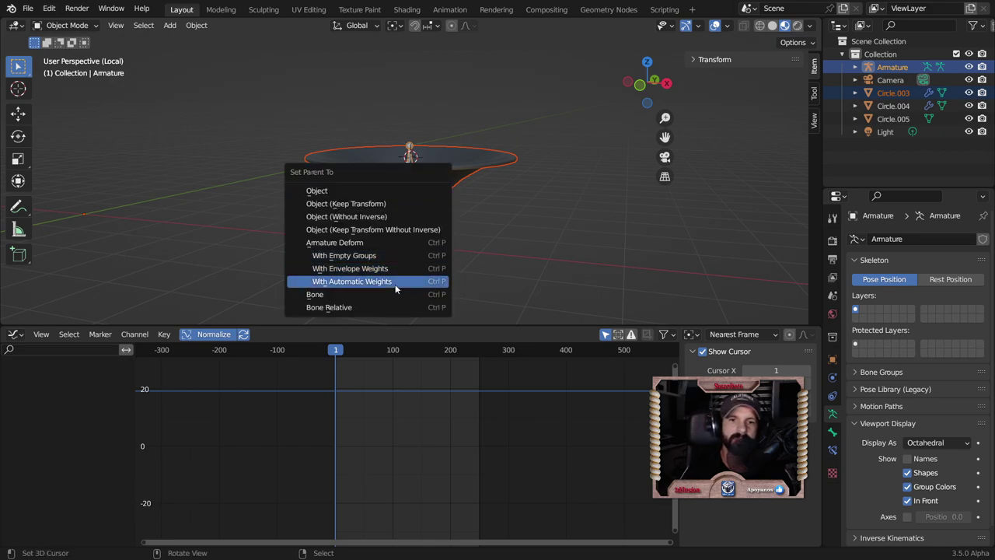
left_click(395, 282)
left_click(421, 263)
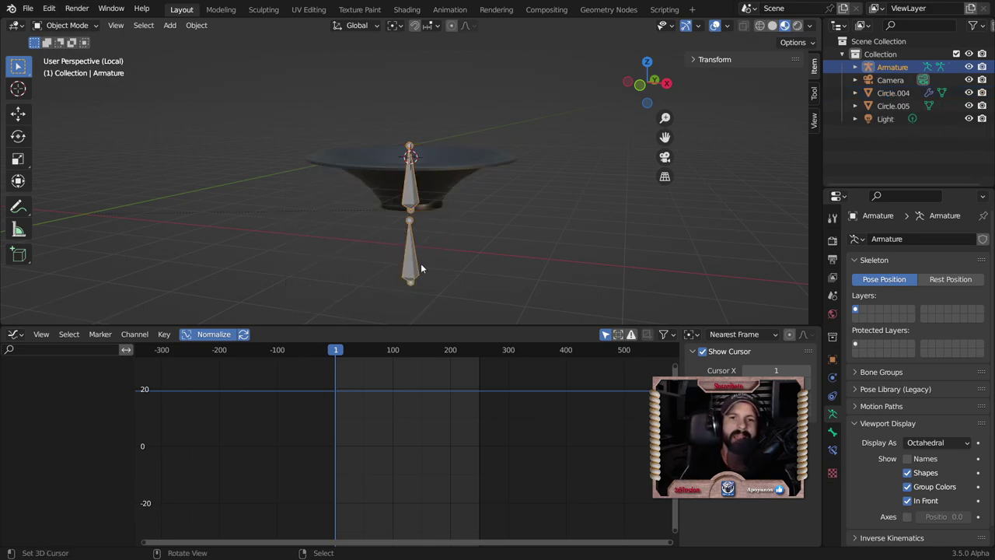
left_click(33, 8)
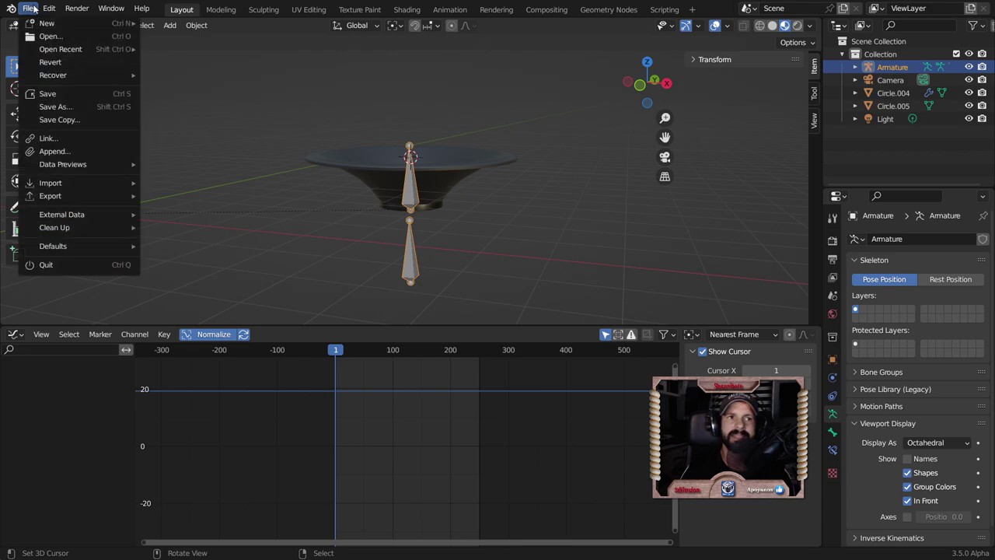
left_click(64, 25)
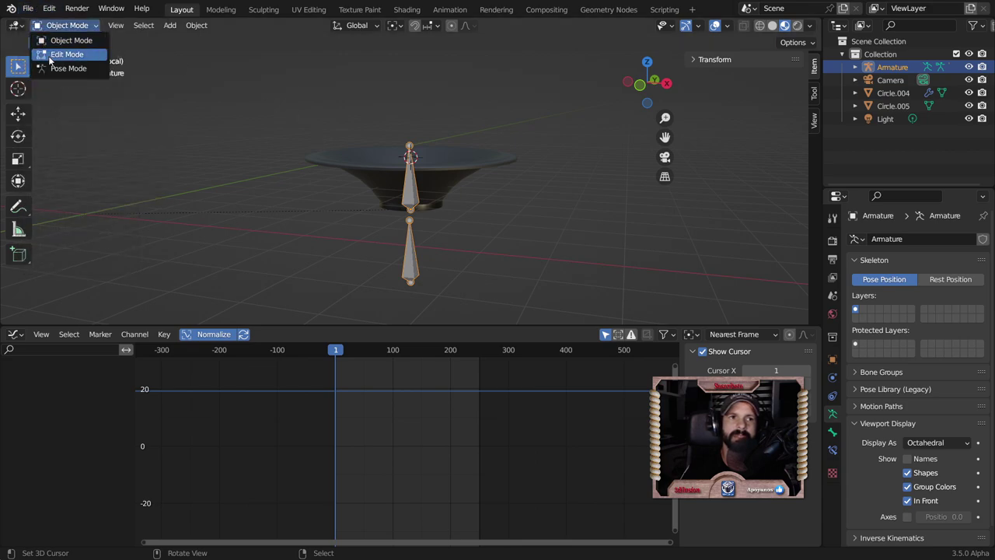
left_click(60, 67)
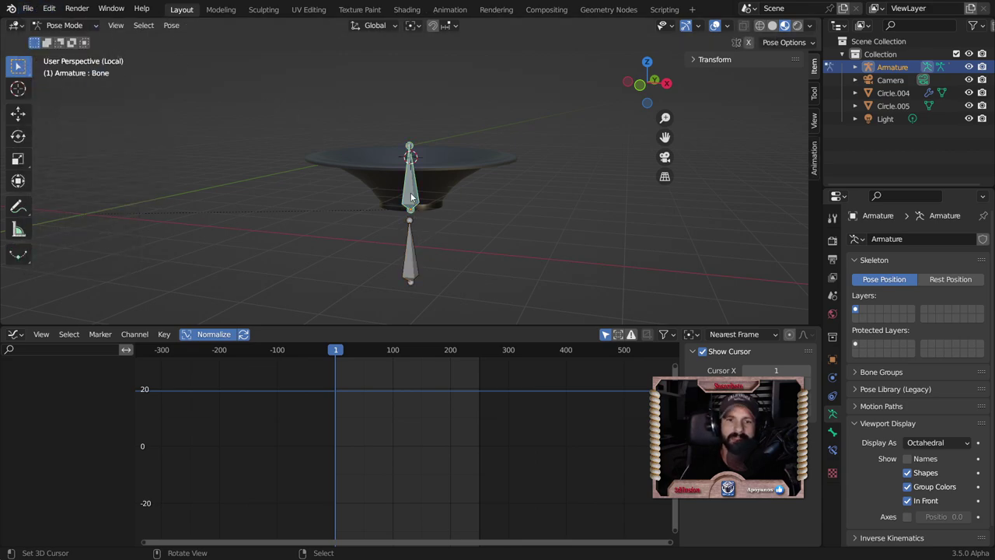
key("r")
left_click(411, 225)
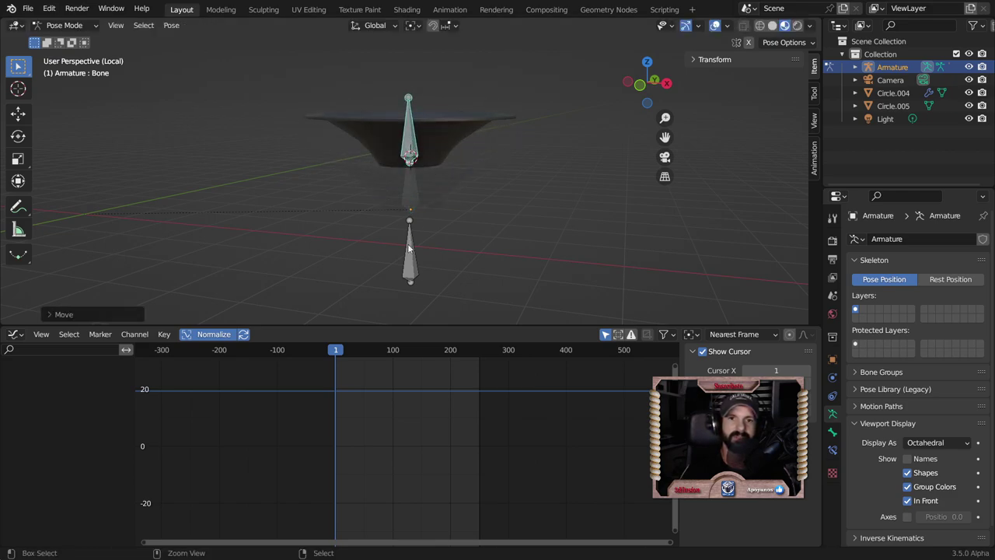
key("ctrl+z")
left_click(411, 253)
key("g")
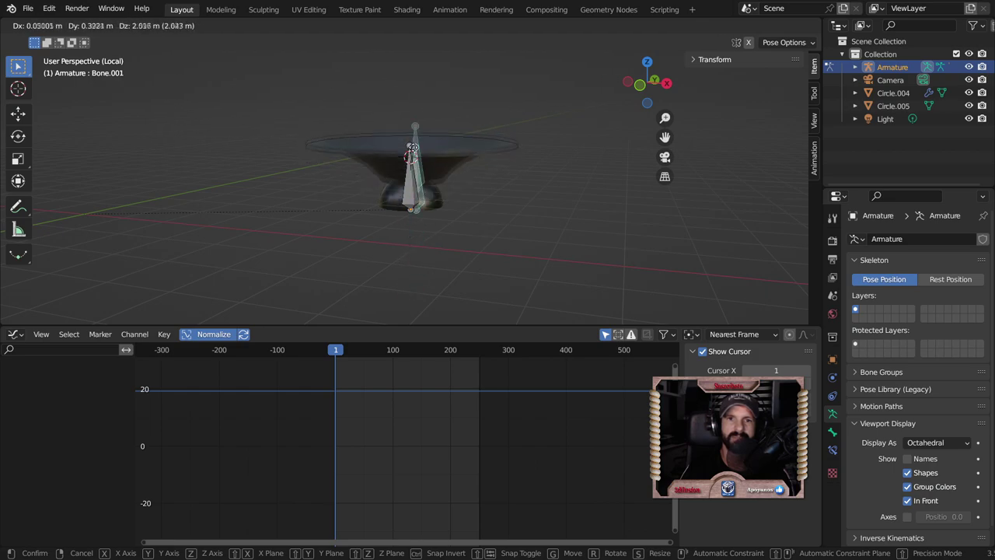
left_click(407, 194)
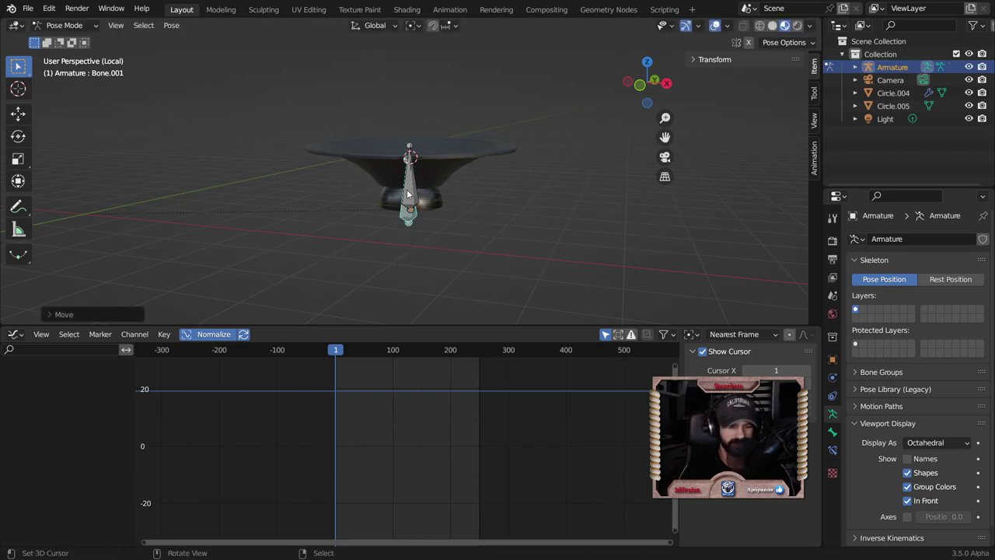
key("ctrl+z")
key("g")
key("z")
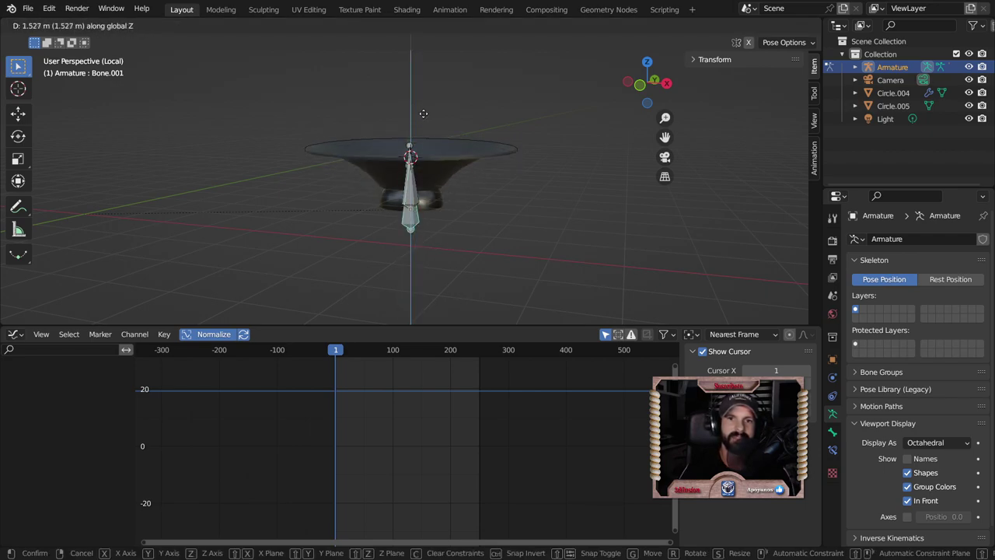
left_click(433, 117)
mouse_move(435, 84)
middle_mouse_down()
mouse_move(513, 225)
mouse_move(485, 123)
middle_mouse_up()
mouse_move(494, 194)
middle_mouse_down()
mouse_move(521, 149)
mouse_move(532, 200)
mouse_move(426, 178)
middle_mouse_up()
left_click(394, 117)
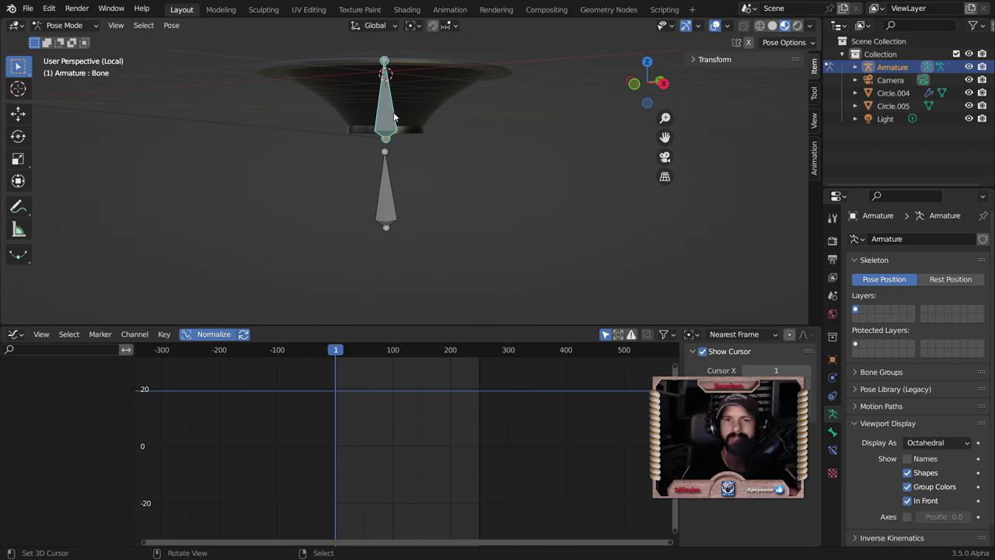
left_click(390, 187)
left_click(286, 80)
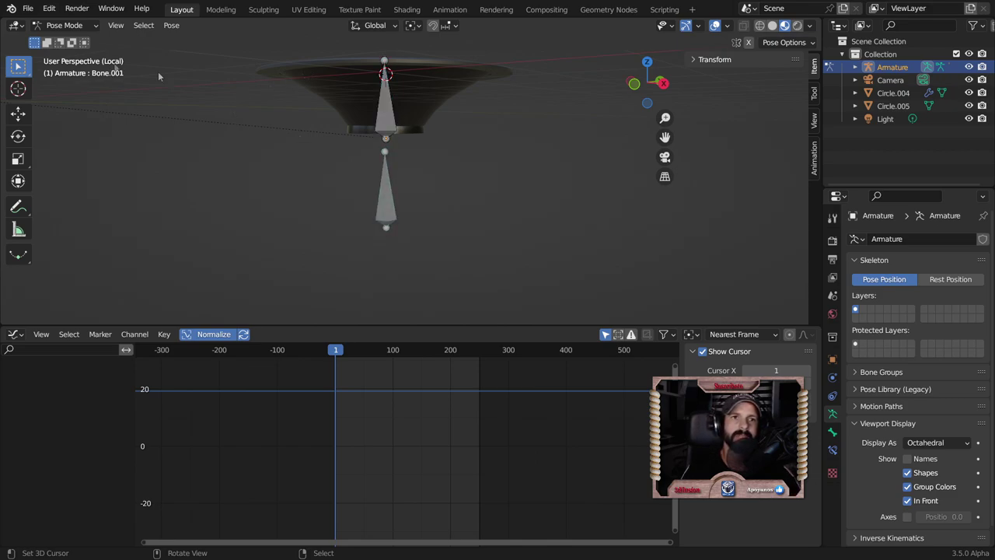
left_click(63, 26)
left_click(63, 38)
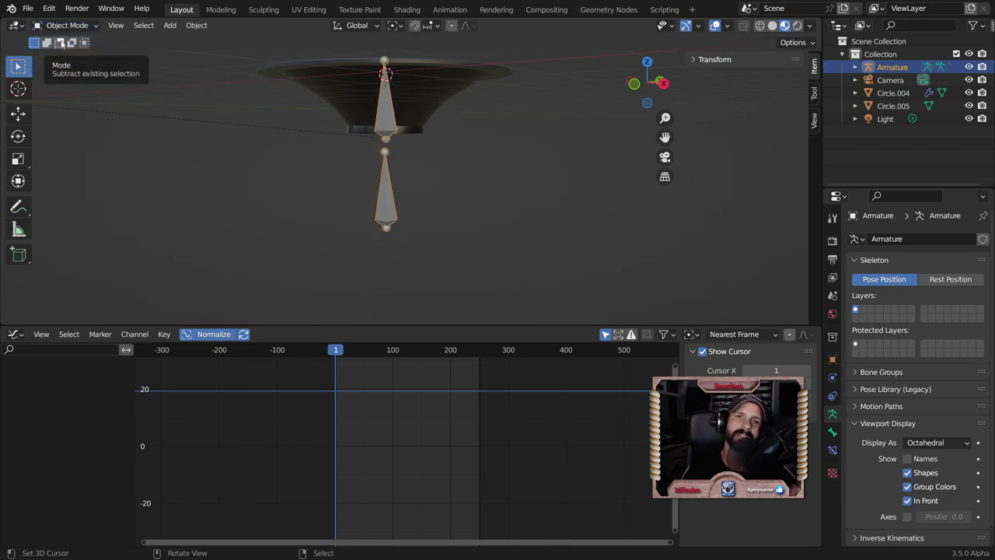
left_click(312, 70)
left_click(67, 25)
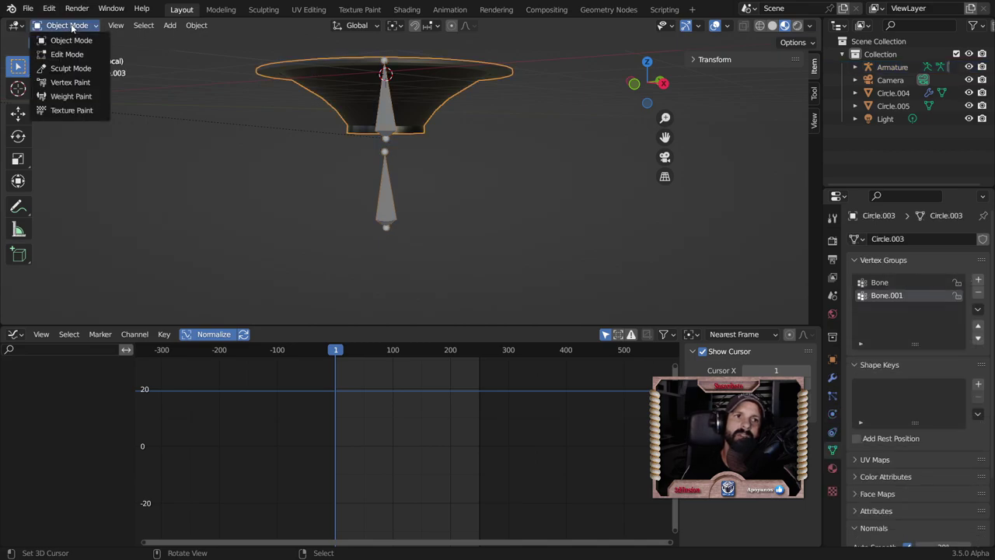
Switch Circle.003 to Weight Paint mode and display the Bone group's weights.
left_click(66, 96)
scroll(460, 227, "down", 2)
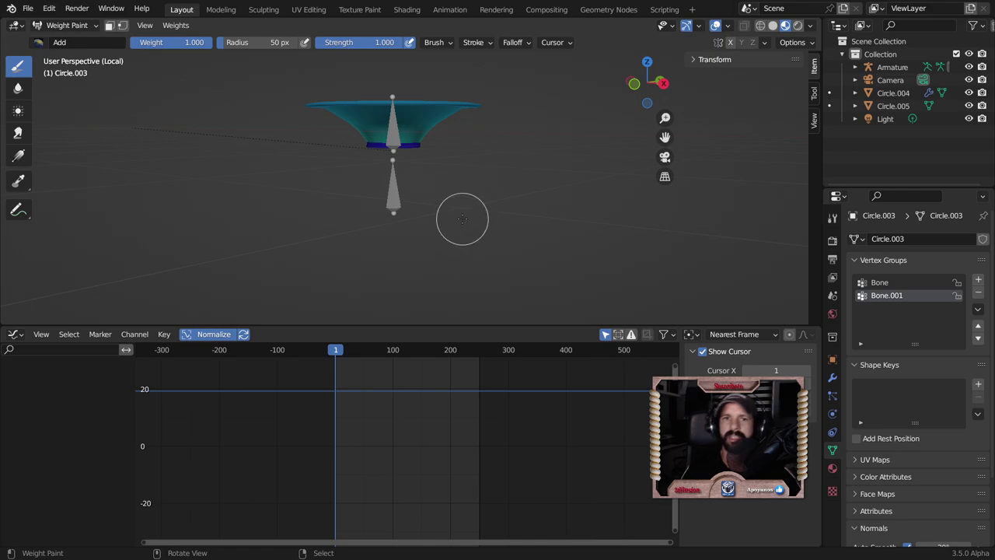
left_click(878, 283)
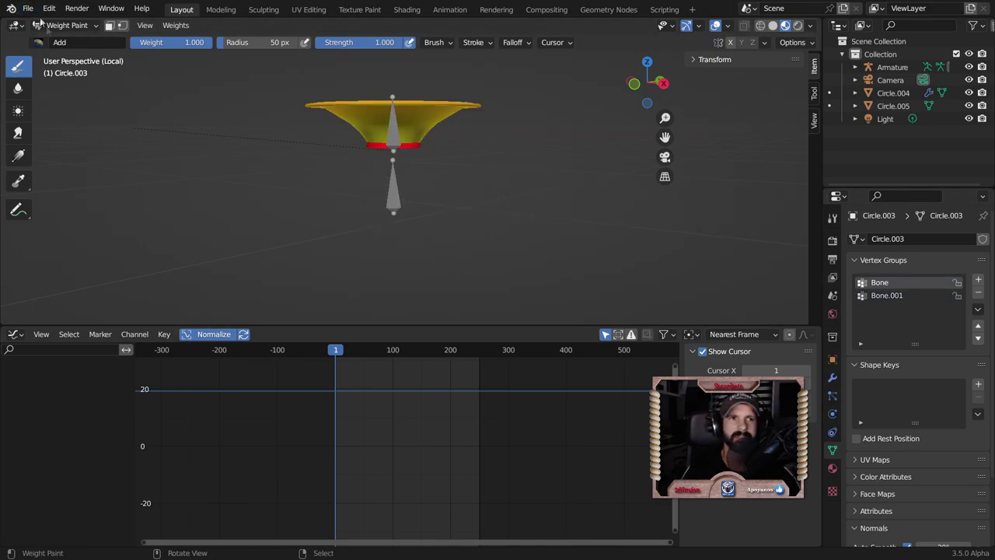
Try the armature in Pose Mode, then return to Object Mode and reselect Circle.003.
left_click(56, 26)
left_click(59, 38)
left_click(394, 193)
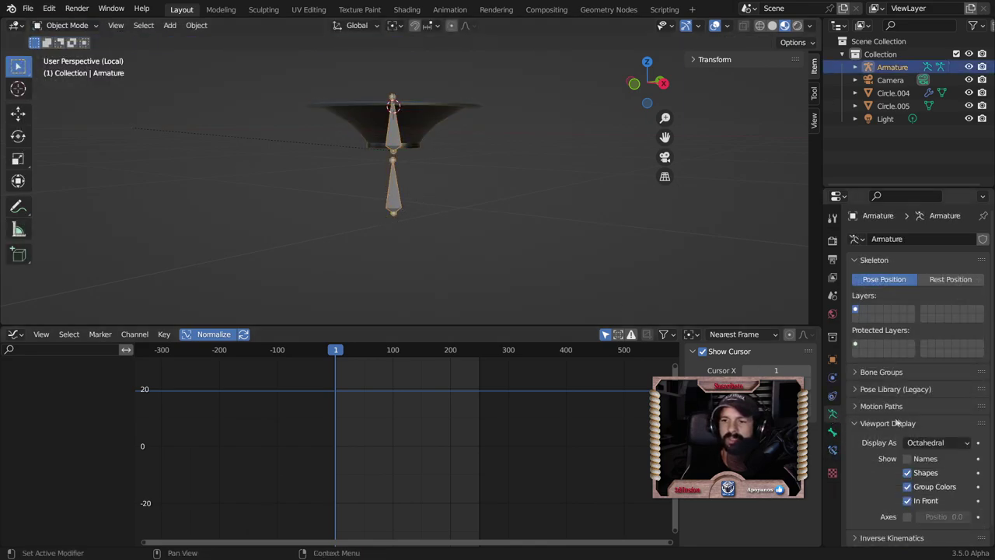
left_click(67, 25)
left_click(62, 67)
left_click(70, 25)
left_click(60, 39)
left_click(447, 109)
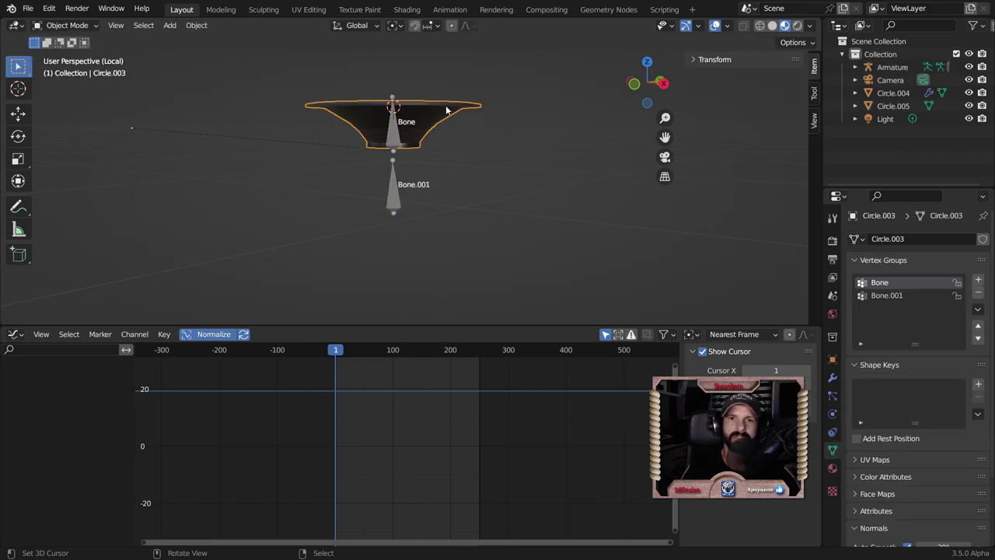
middle_click_drag(463, 165, 416, 181)
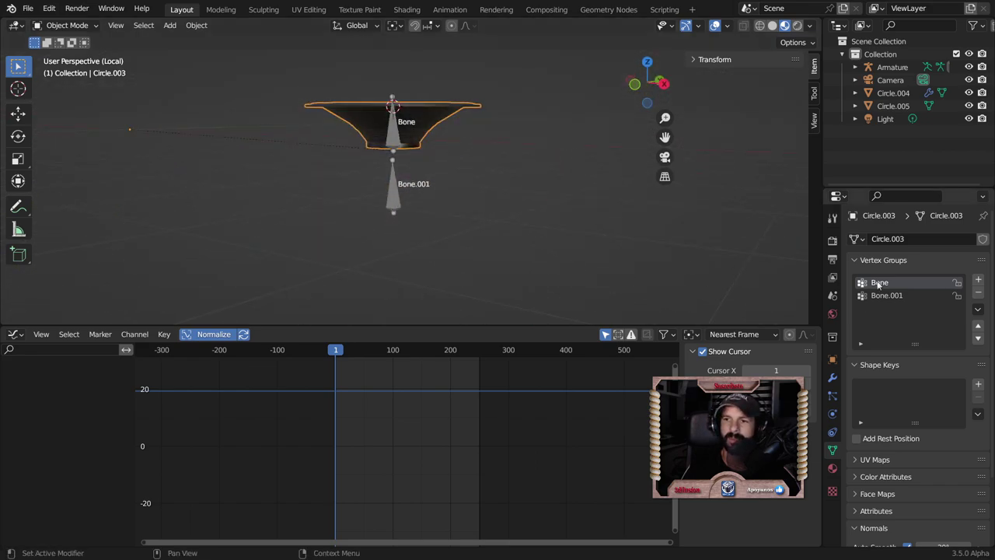
Put the cone back in Weight Paint and inspect Bone.001's weights from above.
left_click(66, 26)
left_click(68, 93)
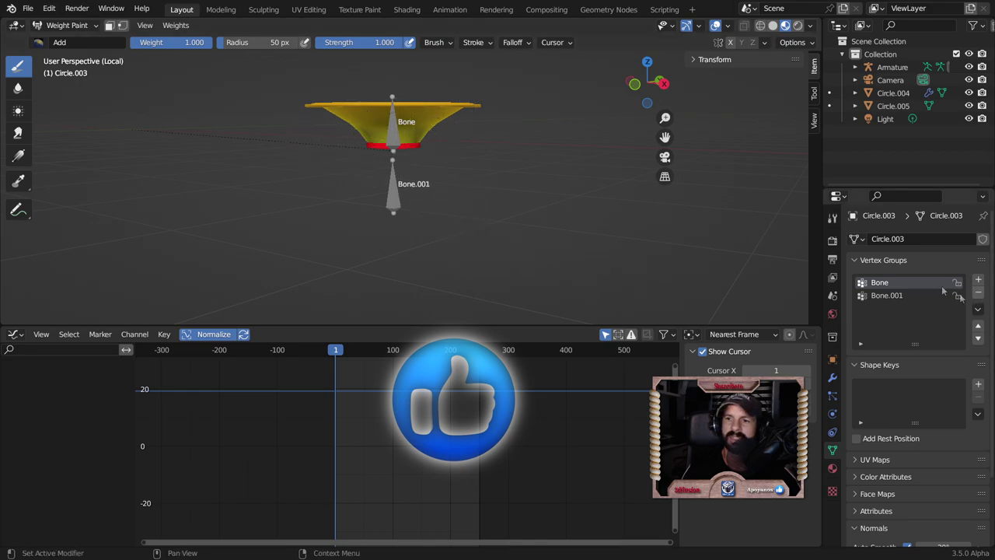
left_click(886, 295)
mouse_move(450, 193)
middle_mouse_down()
mouse_move(440, 231)
mouse_move(536, 101)
middle_mouse_up()
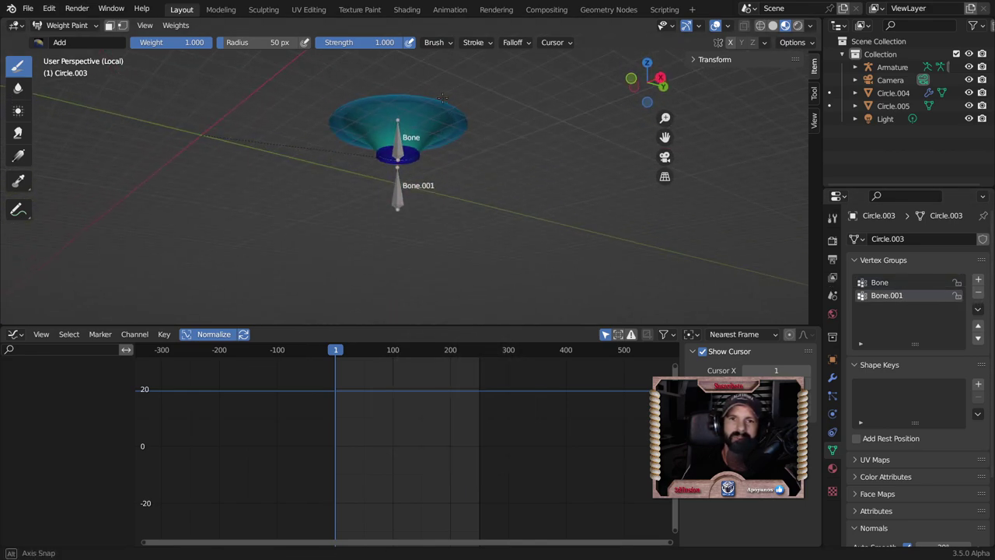
mouse_move(537, 101)
middle_mouse_down()
mouse_move(469, 219)
mouse_move(452, 228)
middle_mouse_up()
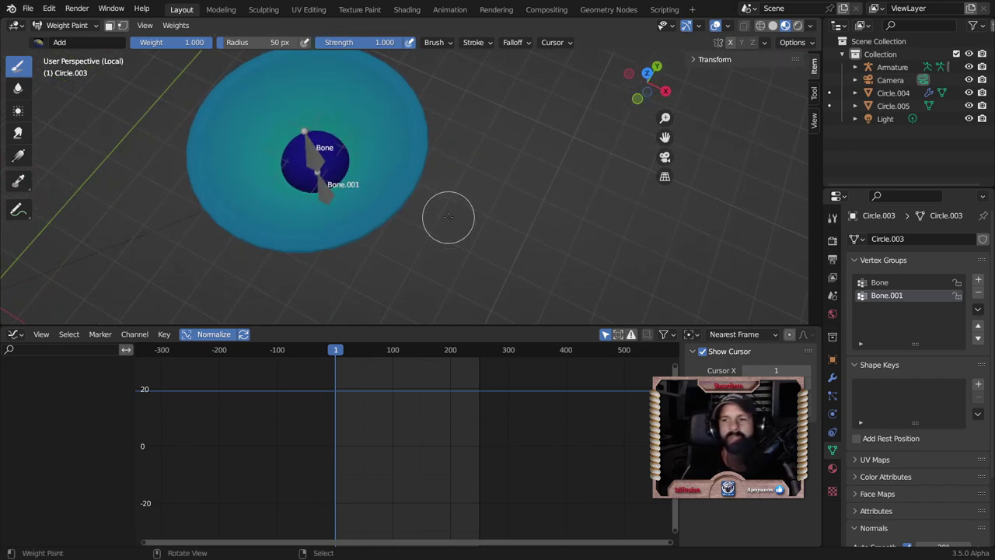
Alternate between the Bone and Bone.001 weights, orbiting to compare their influence on the cone.
left_click(881, 288)
left_click(886, 295)
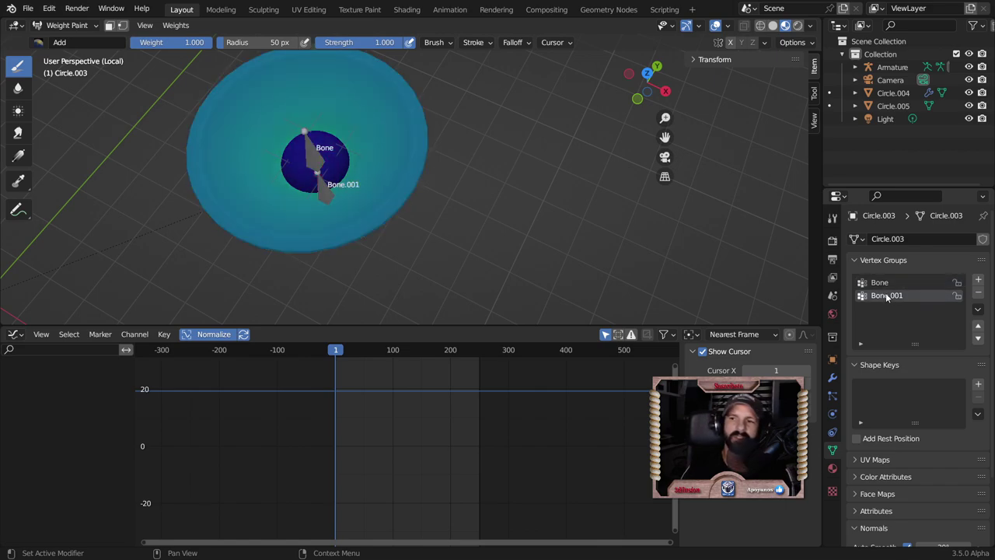
mouse_move(584, 271)
middle_mouse_down()
mouse_move(591, 251)
mouse_move(428, 174)
middle_mouse_up()
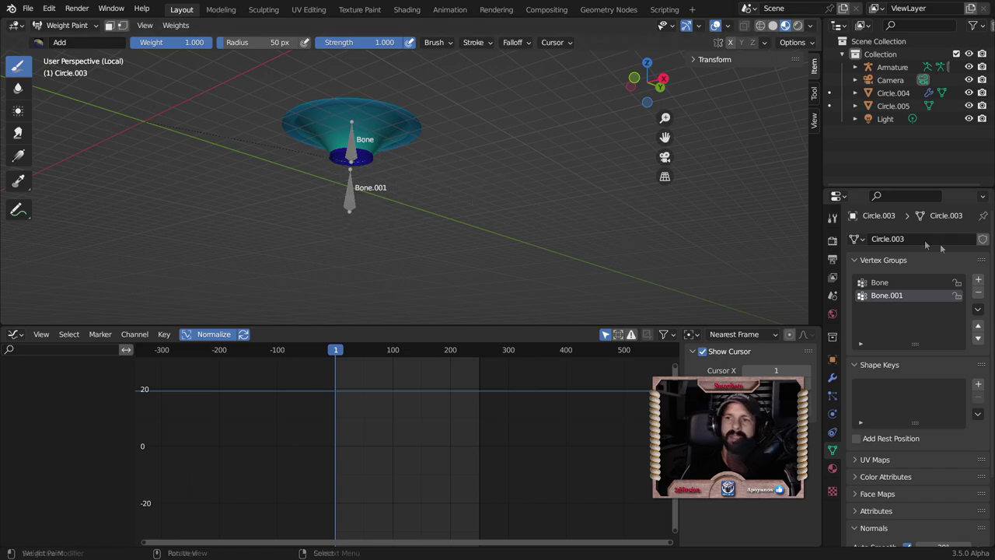
left_click(881, 282)
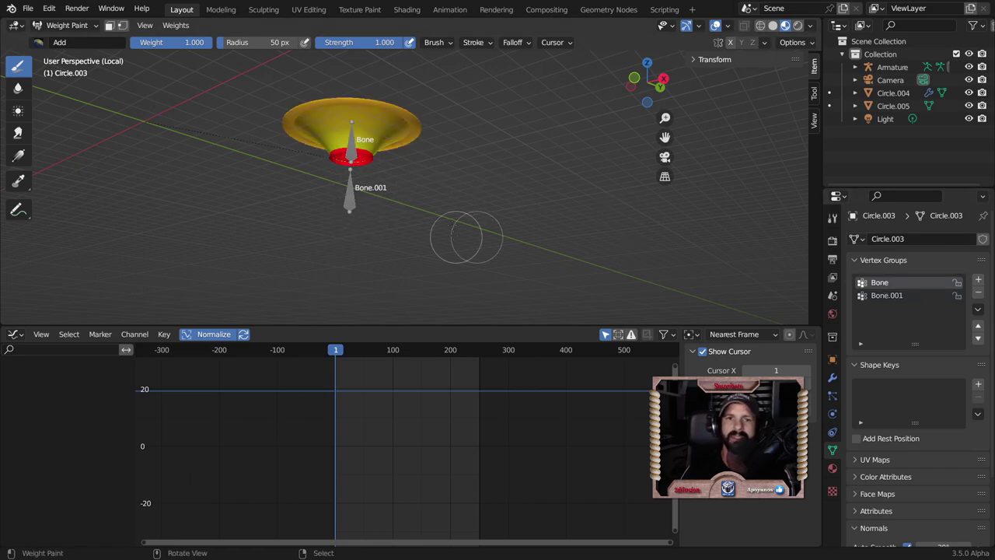
middle_click_drag(468, 170, 454, 251)
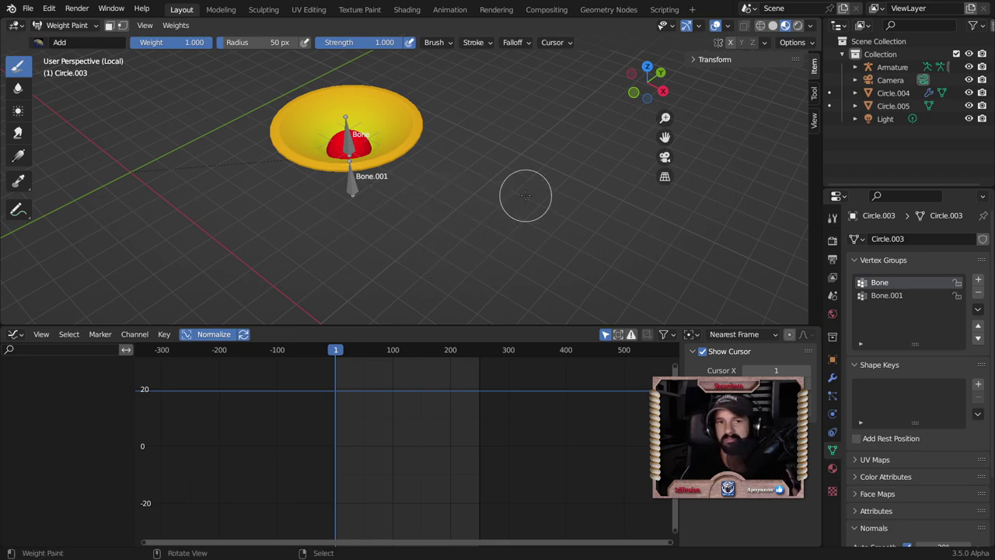
left_click(886, 295)
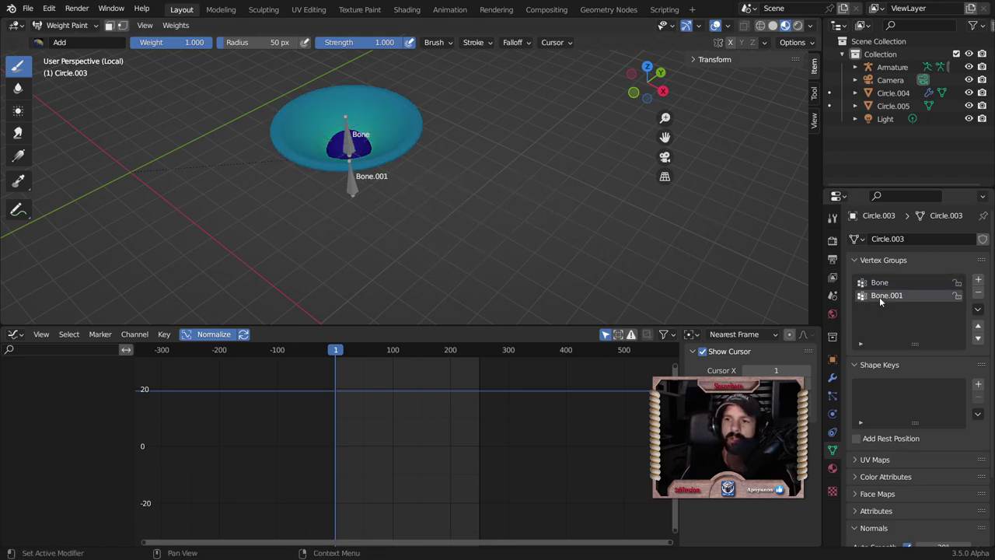
mouse_move(413, 183)
middle_mouse_down()
mouse_move(389, 178)
mouse_move(273, 222)
middle_mouse_up()
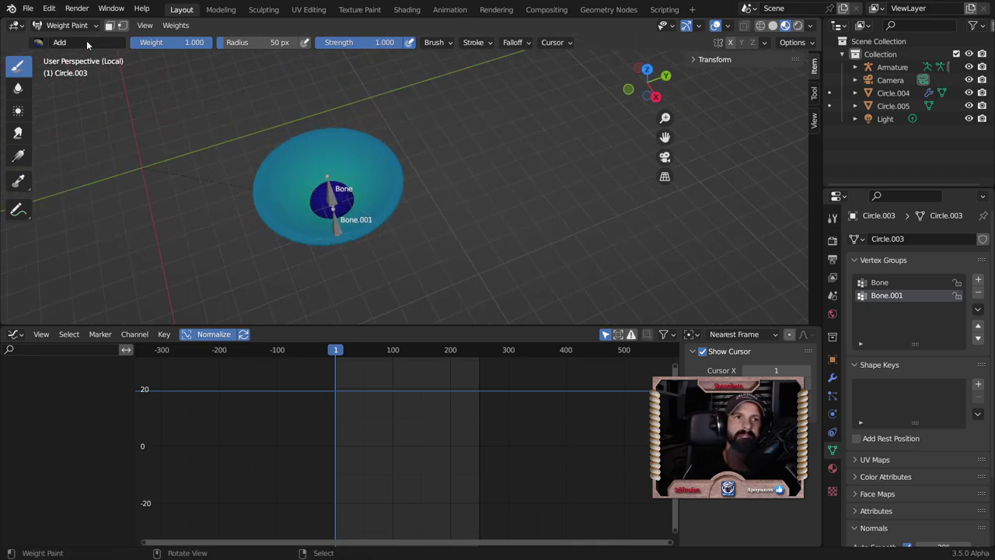
Remove all Bone.001 weight from the cone using the Subtract brush.
left_click(41, 43)
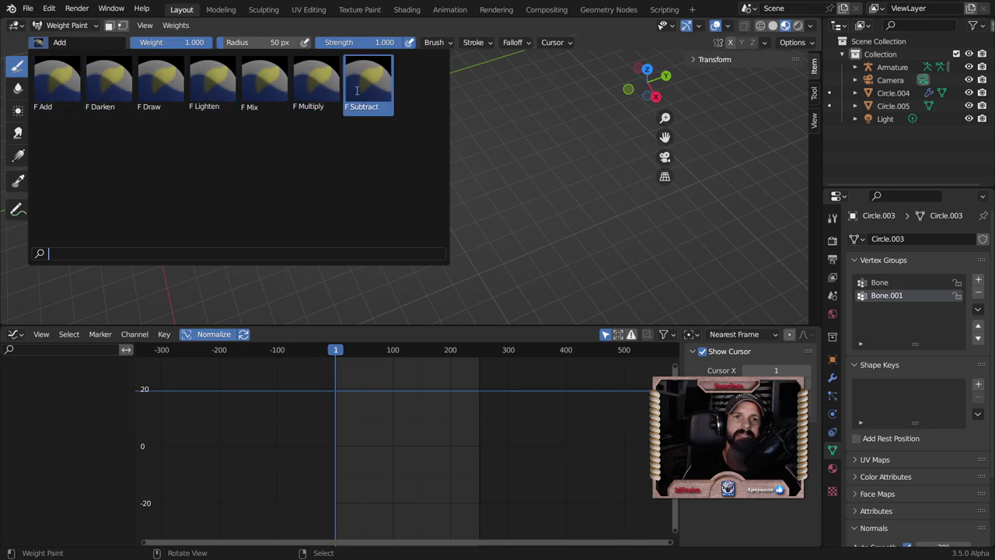
left_click(358, 88)
mouse_move(303, 194)
left_mouse_down()
mouse_move(315, 146)
mouse_move(244, 133)
mouse_move(373, 137)
left_mouse_up()
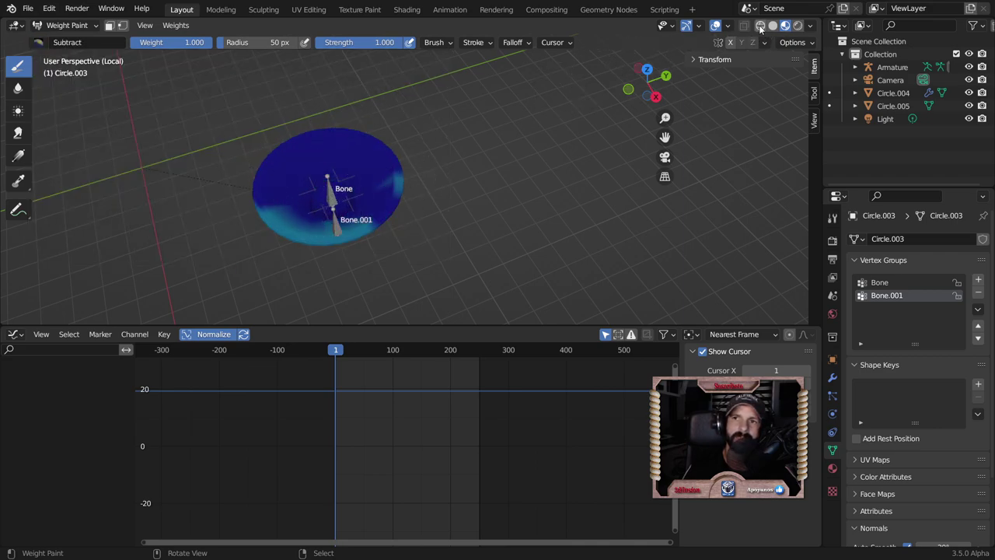
Show the cone in wireframe, zoom into a top-down view, and select the Add brush.
key("shift+z")
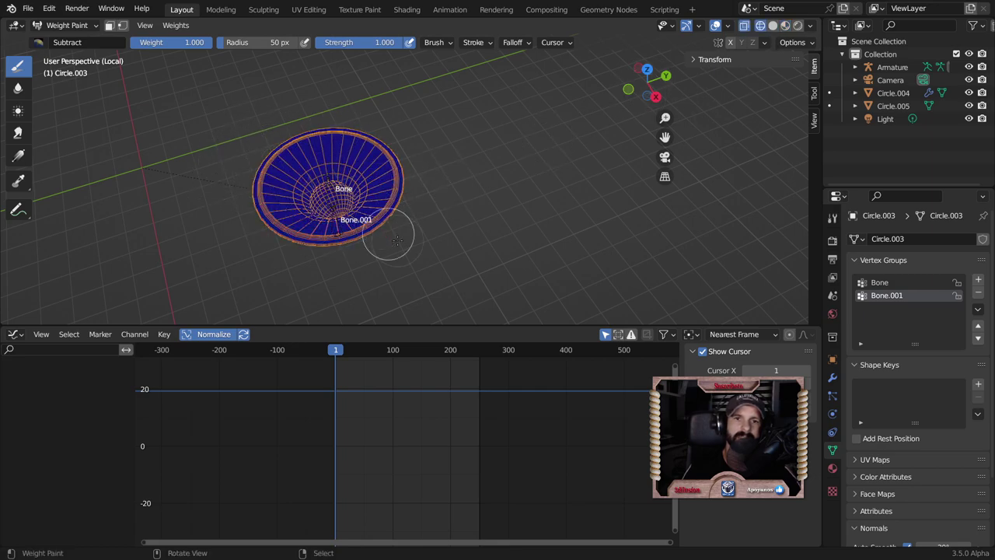
middle_click_drag(388, 233, 311, 226)
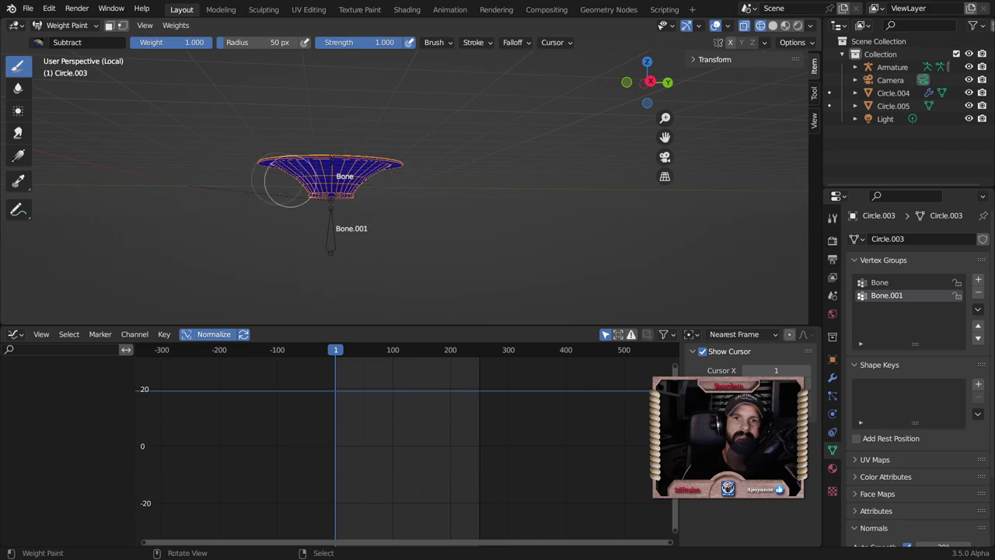
middle_click_drag(288, 178, 412, 265)
key("KP_7")
scroll(412, 273, "up", 2)
mouse_move(466, 280)
middle_mouse_down("shift")
mouse_move(510, 303)
mouse_move(513, 159)
mouse_move(489, 182)
middle_mouse_up("shift")
scroll(526, 155, "up", 2)
scroll(511, 160, "up", 1)
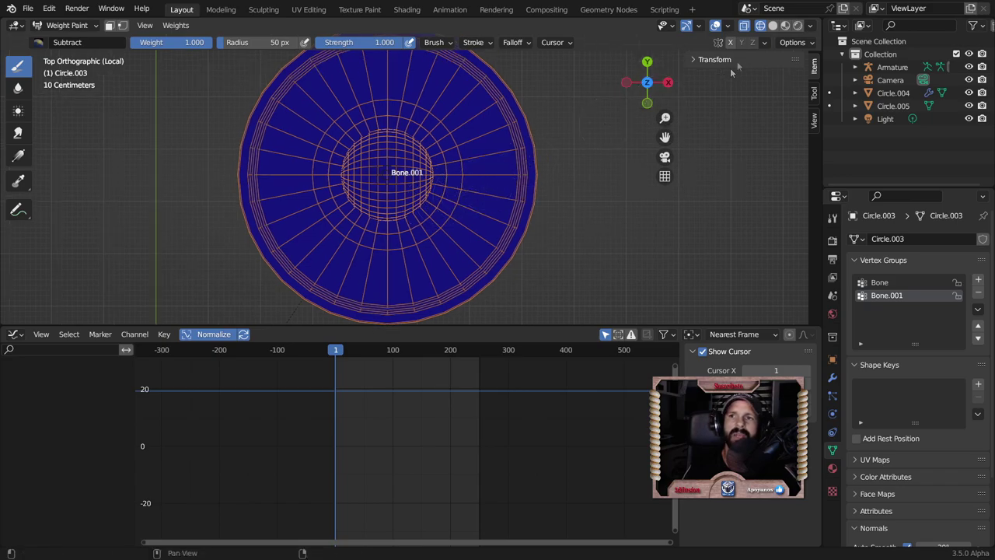
double_click(62, 42)
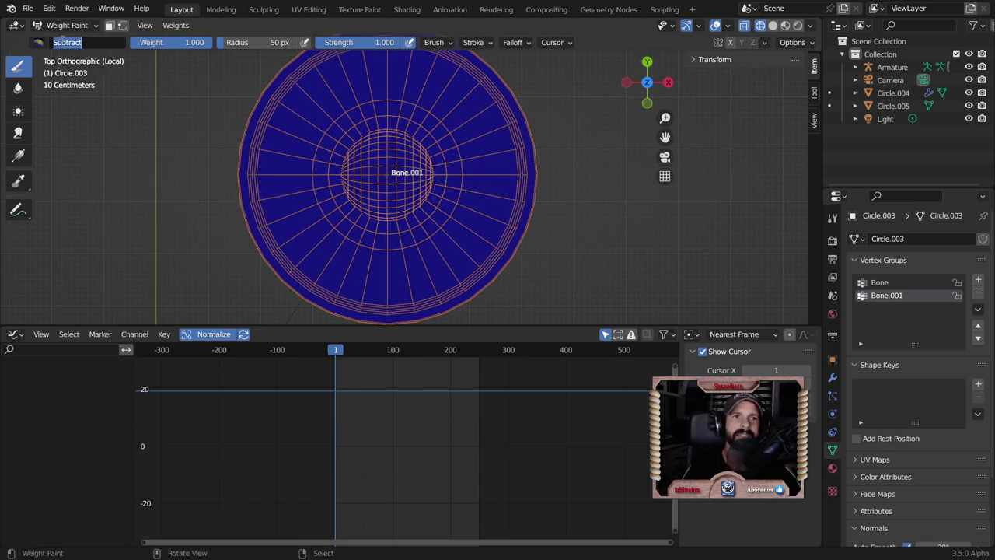
left_click(40, 42)
left_click(59, 87)
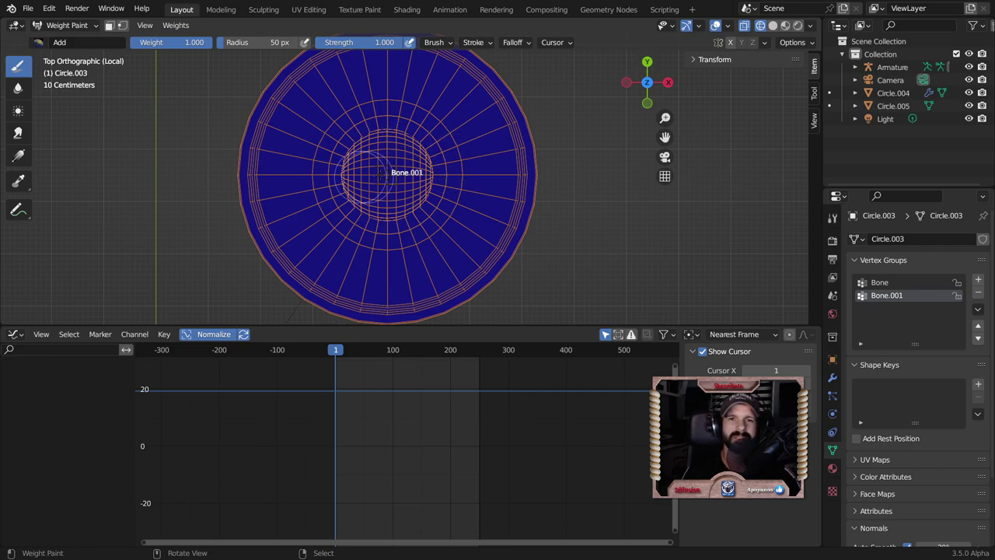
Paint full Bone.001 weight over the cone's centre and the area around it.
mouse_move(385, 172)
left_mouse_down()
mouse_move(363, 156)
mouse_move(400, 138)
mouse_move(412, 182)
mouse_move(386, 219)
mouse_move(357, 195)
mouse_move(356, 163)
mouse_move(389, 140)
mouse_move(419, 199)
mouse_move(392, 222)
mouse_move(361, 210)
mouse_move(350, 159)
mouse_move(401, 128)
mouse_move(426, 179)
mouse_move(385, 216)
mouse_move(326, 191)
mouse_move(347, 137)
mouse_move(388, 128)
mouse_move(423, 144)
mouse_move(443, 183)
mouse_move(408, 227)
mouse_move(358, 233)
mouse_move(338, 187)
mouse_move(346, 128)
mouse_move(420, 125)
mouse_move(454, 167)
mouse_move(435, 194)
mouse_move(424, 183)
mouse_move(330, 167)
mouse_move(353, 157)
left_mouse_up()
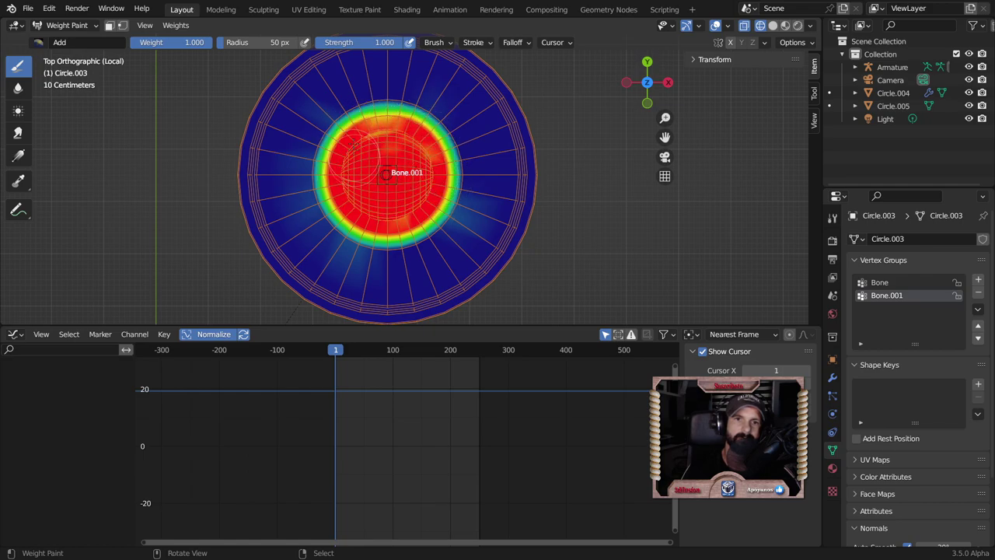
mouse_move(353, 120)
left_mouse_down()
mouse_move(364, 78)
mouse_move(410, 97)
mouse_move(427, 120)
mouse_move(435, 97)
mouse_move(458, 132)
mouse_move(470, 175)
mouse_move(443, 245)
mouse_move(396, 261)
mouse_move(349, 244)
mouse_move(340, 219)
mouse_move(349, 234)
mouse_move(326, 230)
mouse_move(311, 198)
mouse_move(315, 129)
mouse_move(342, 101)
mouse_move(377, 90)
mouse_move(412, 111)
mouse_move(381, 102)
mouse_move(354, 110)
mouse_move(323, 151)
mouse_move(319, 193)
mouse_move(350, 230)
mouse_move(418, 233)
left_mouse_up()
mouse_move(445, 198)
left_mouse_down()
mouse_move(467, 159)
mouse_move(463, 101)
mouse_move(436, 124)
mouse_move(449, 182)
mouse_move(429, 135)
left_mouse_up()
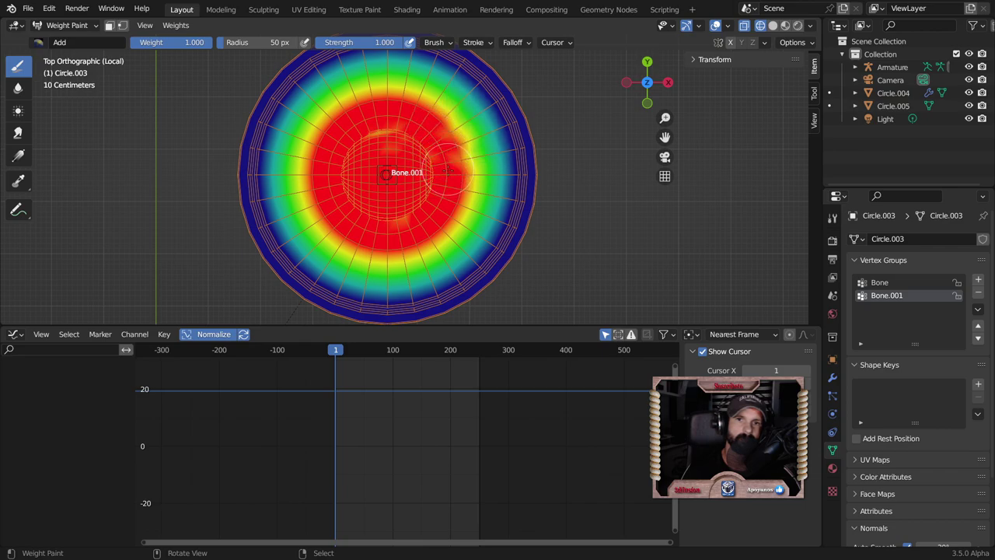
left_click_drag(449, 179, 431, 134)
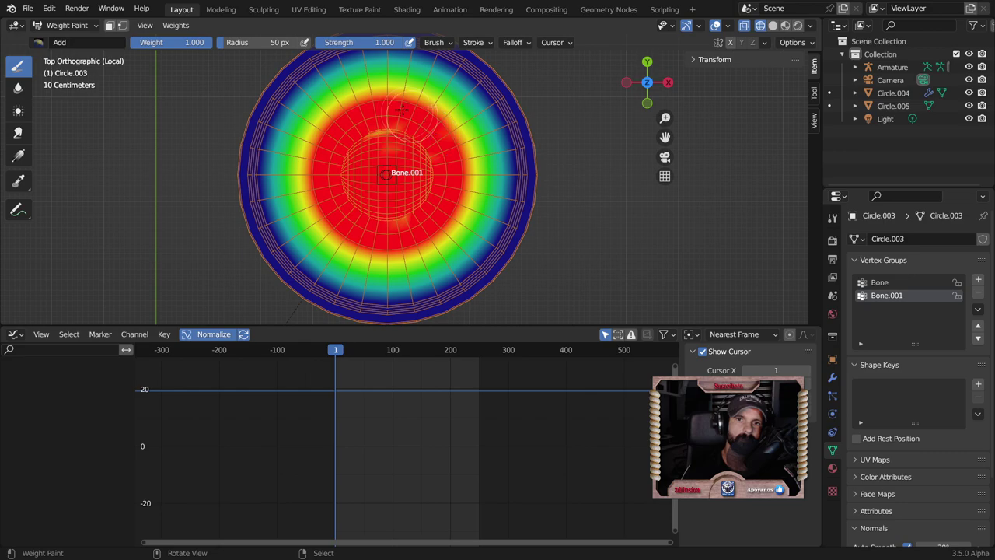
scroll(395, 177, "down", 3)
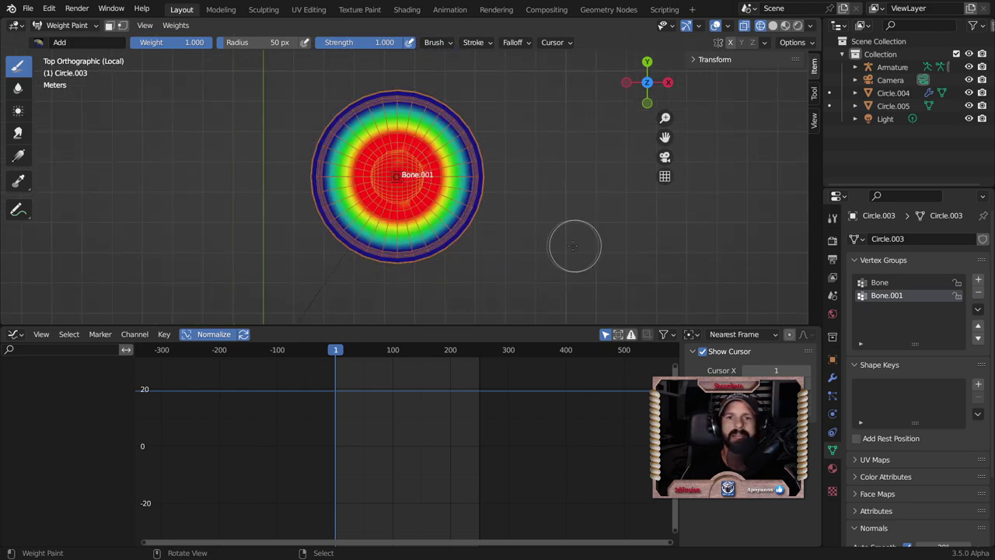
middle_click_drag(572, 244, 525, 171)
scroll(525, 170, "up", 2)
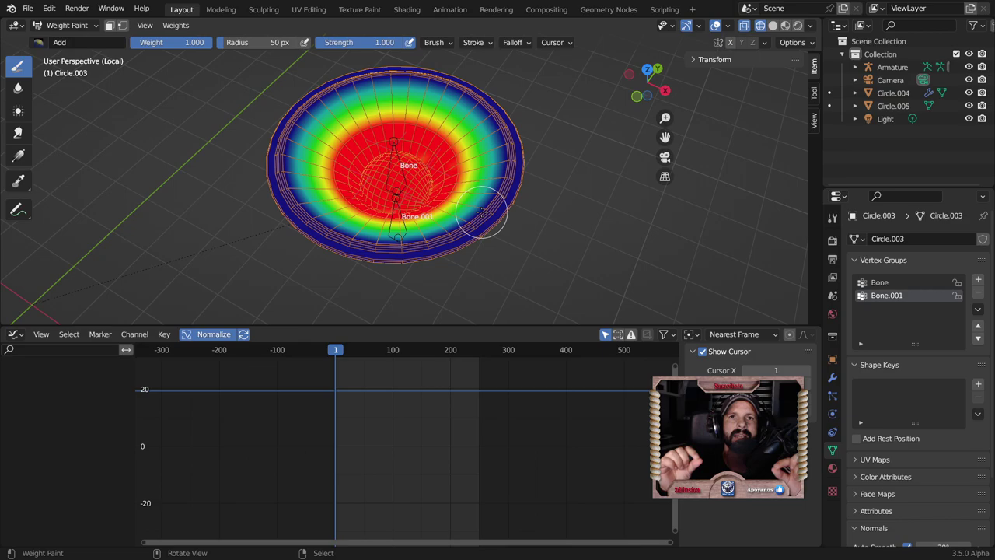
Paint full weight onto the cone's bottom rim and orbit to check the result.
mouse_move(482, 212)
middle_mouse_down()
mouse_move(501, 198)
mouse_move(383, 87)
middle_mouse_up()
scroll(506, 191, "down", 3)
scroll(467, 240, "up", 1)
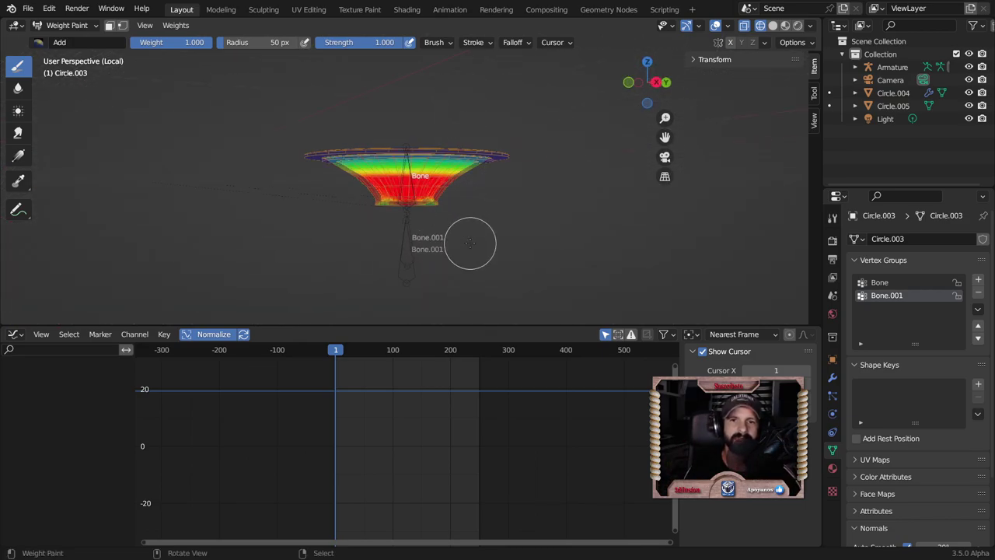
scroll(499, 233, "up", 2)
mouse_move(500, 233)
middle_mouse_down()
mouse_move(503, 280)
mouse_move(505, 207)
middle_mouse_up()
mouse_move(362, 223)
left_mouse_down()
mouse_move(406, 211)
mouse_move(373, 210)
mouse_move(417, 215)
left_mouse_up()
mouse_move(477, 218)
middle_mouse_down()
mouse_move(486, 272)
mouse_move(407, 226)
middle_mouse_up()
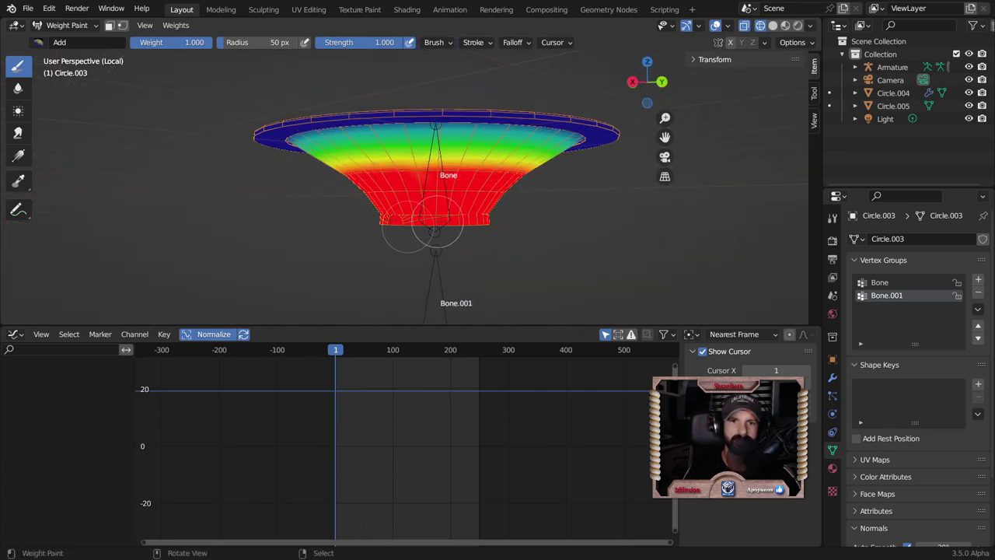
mouse_move(622, 247)
middle_mouse_down()
mouse_move(614, 295)
mouse_move(461, 227)
mouse_move(467, 279)
mouse_move(482, 226)
mouse_move(483, 279)
mouse_move(477, 211)
middle_mouse_up()
scroll(481, 226, "down", 3)
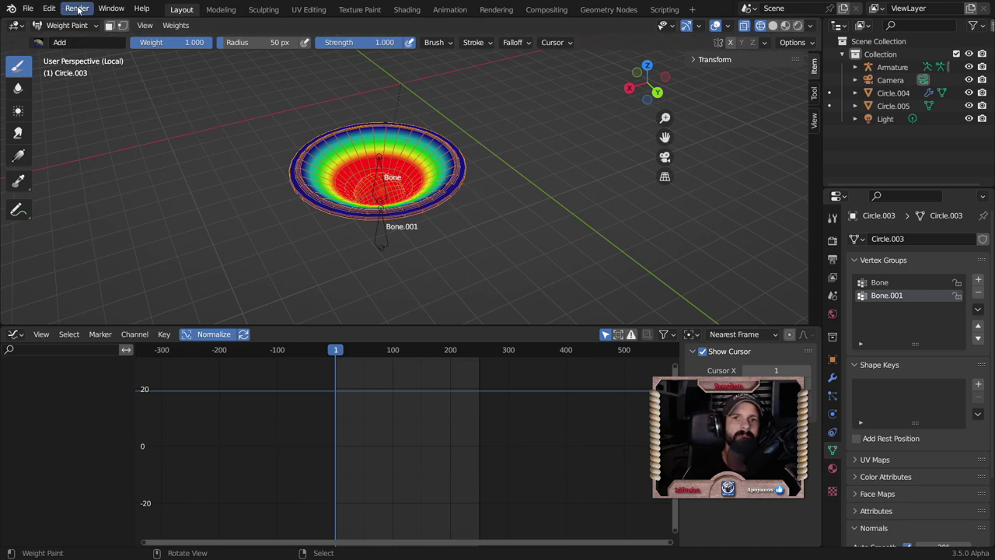
left_click(78, 26)
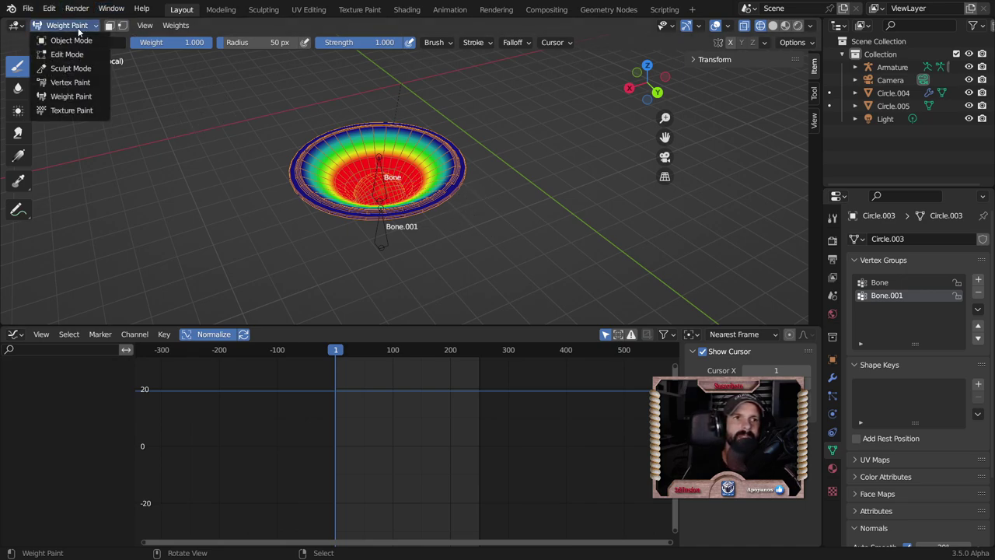
Return to Object Mode with solid shading and put the armature in Pose Mode.
left_click(72, 39)
left_click(66, 25)
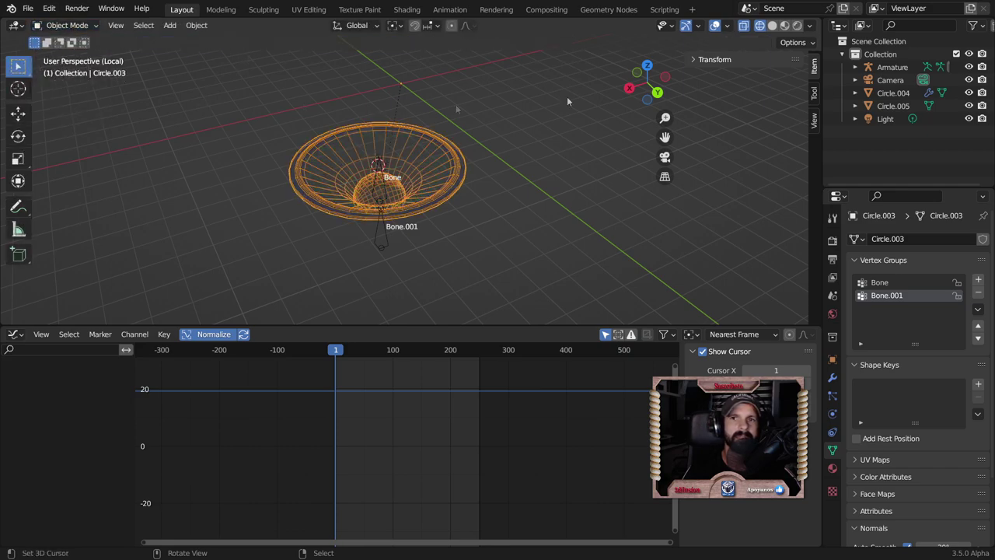
left_click(772, 25)
left_click(388, 242)
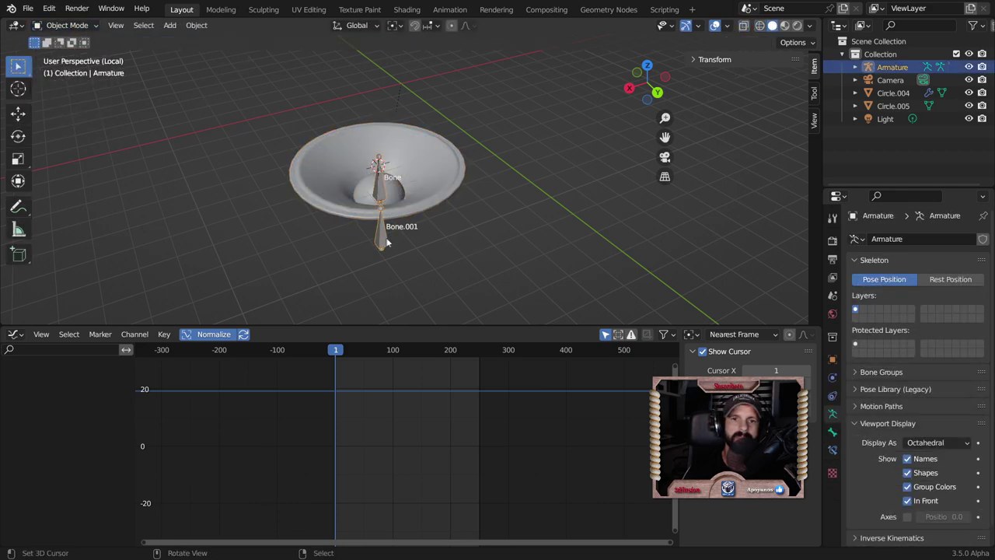
left_click(71, 26)
left_click(65, 70)
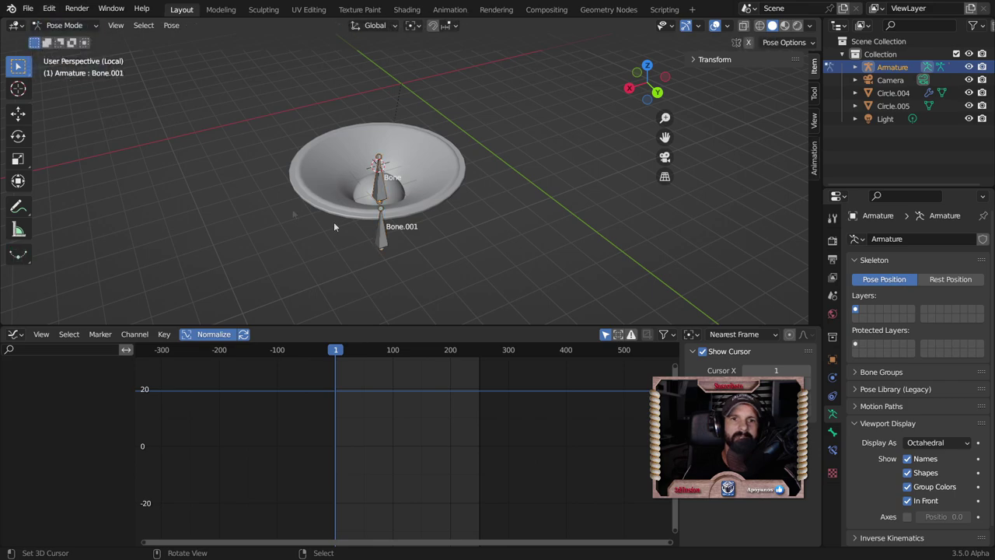
Move Bone.001 down along the Z axis below the speaker dish.
mouse_move(414, 241)
middle_mouse_down()
mouse_move(444, 207)
mouse_move(435, 217)
mouse_move(446, 229)
middle_mouse_up()
key("g")
key("z")
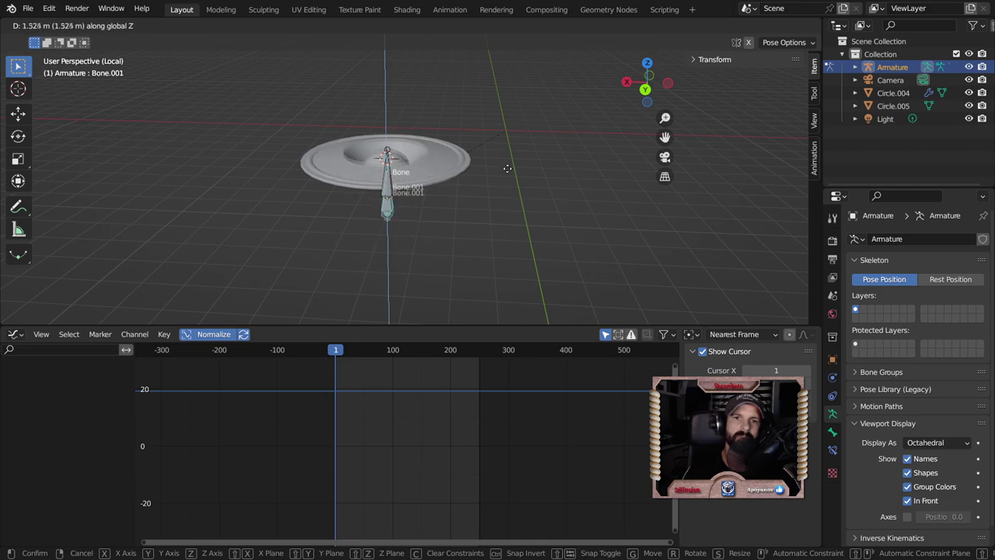
left_click(514, 172)
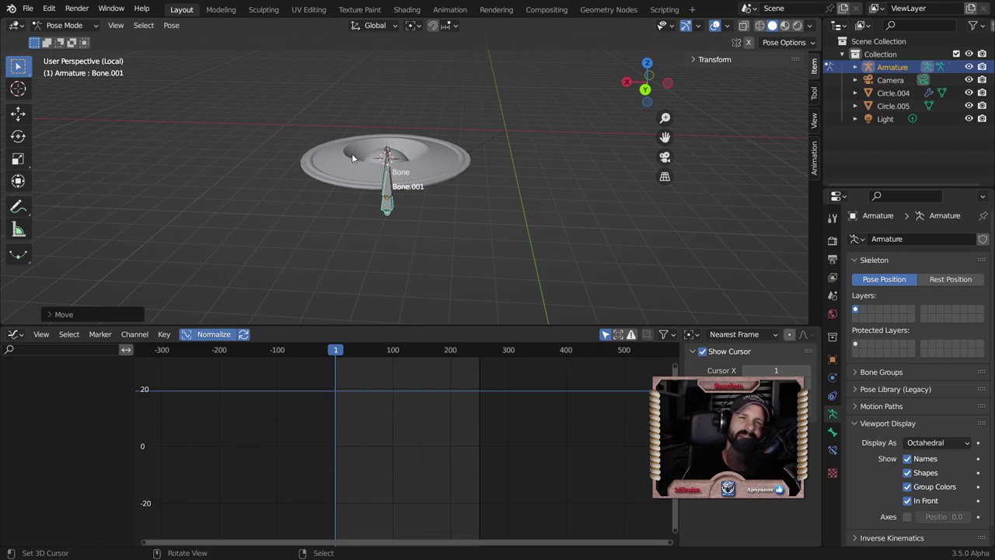
Switch the armature to Edit Mode and back to Pose, then return to Object Mode and select the dish.
scroll(489, 219, "up", 3)
key("Tab")
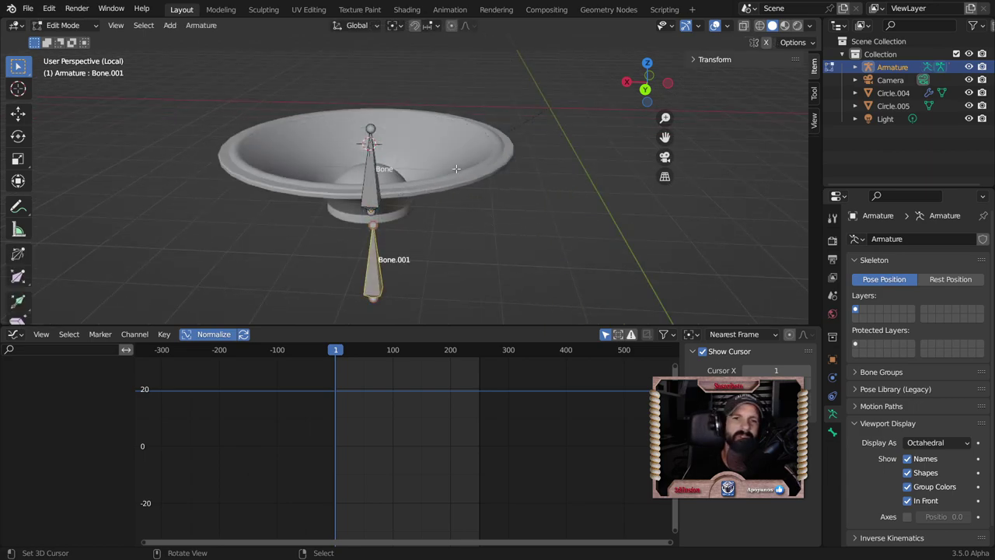
scroll(456, 169, "down", 2)
key("Tab")
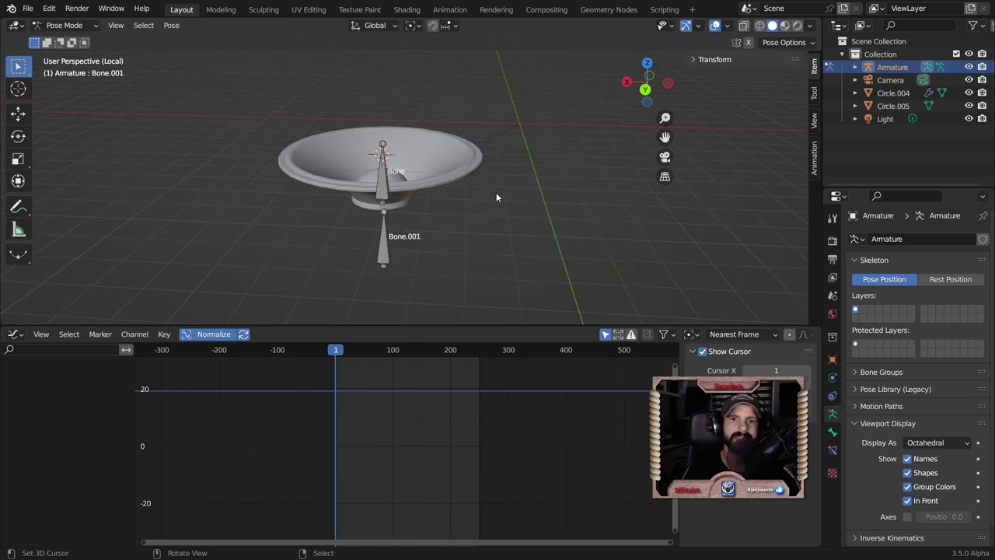
scroll(496, 192, "up", 2)
scroll(496, 192, "up", 1)
left_click(67, 24)
left_click(70, 37)
left_click(306, 149)
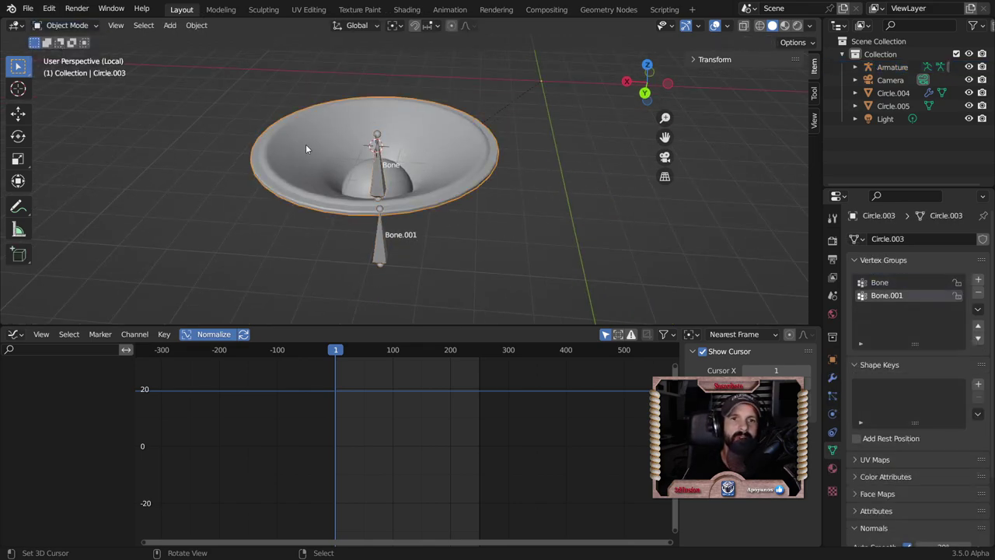
In Edit Mode, select Circle.003's inner-wall edge loop and bevel it into extra rings.
left_click(83, 27)
left_click(74, 51)
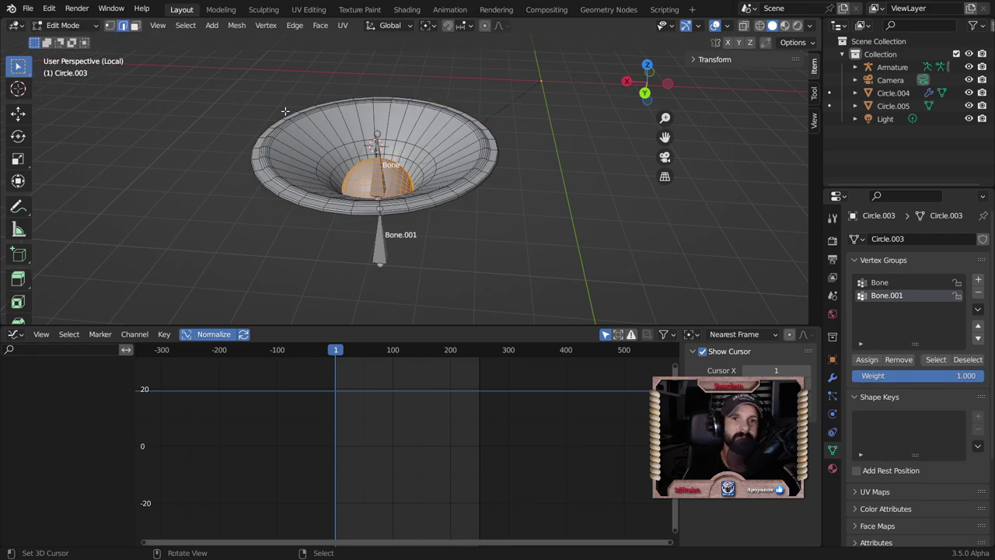
scroll(321, 155, "up", 2)
scroll(311, 145, "up", 2)
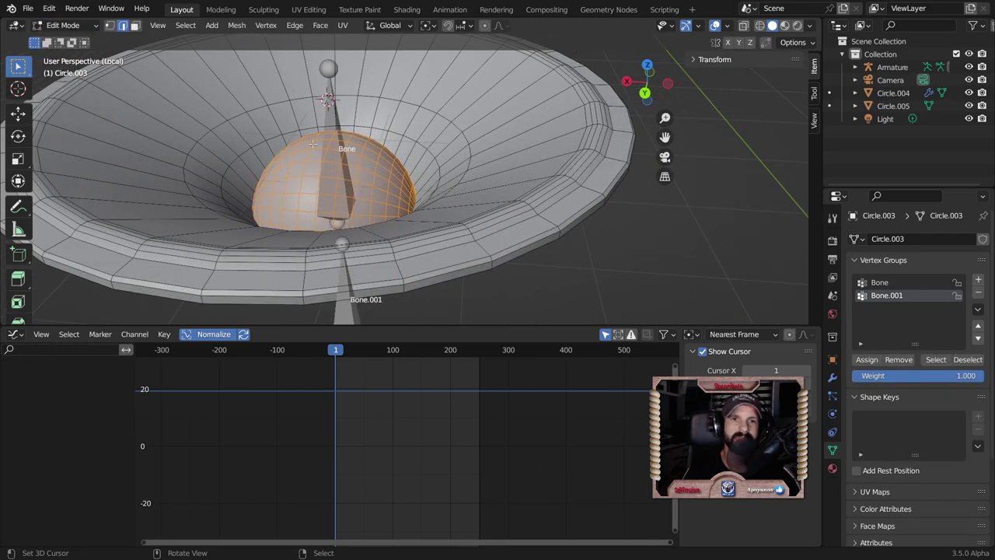
left_click(297, 98)
left_click(297, 97, "alt")
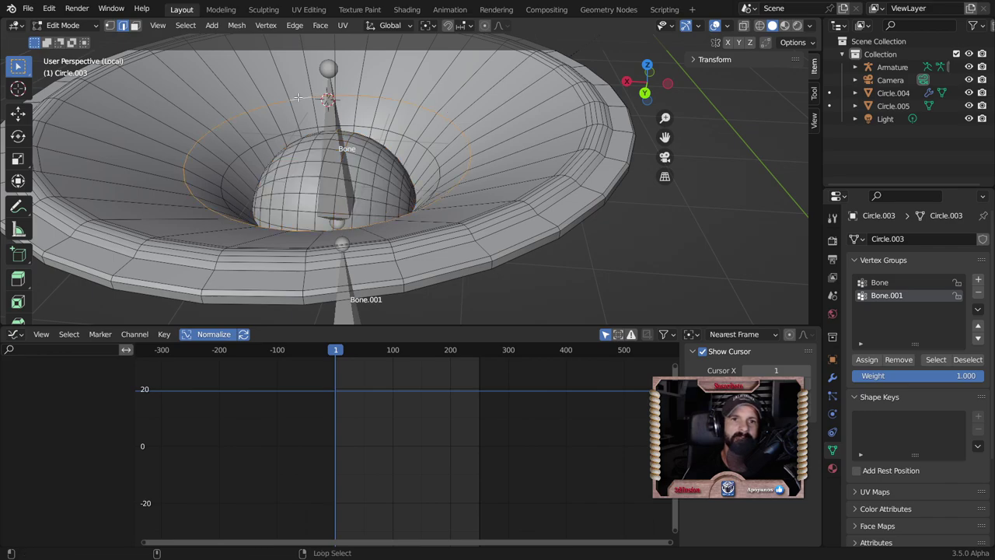
key("ctrl+b")
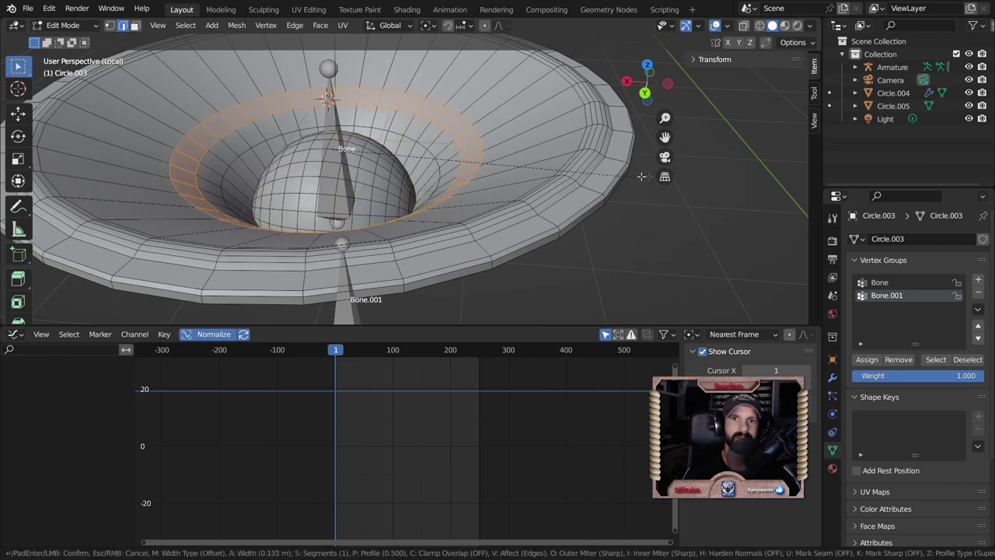
left_click(649, 177)
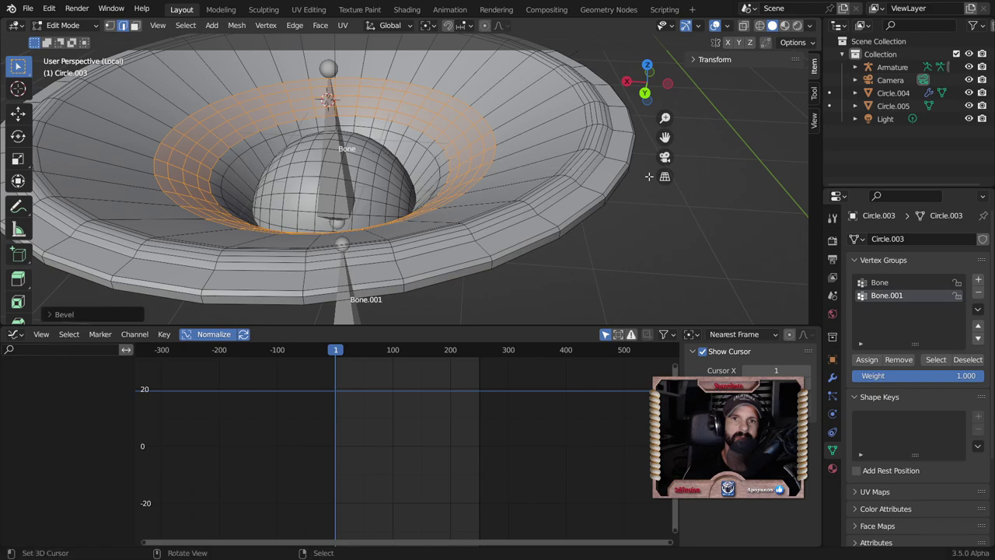
scroll(417, 270, "down", 5)
key("Tab")
left_click(369, 277)
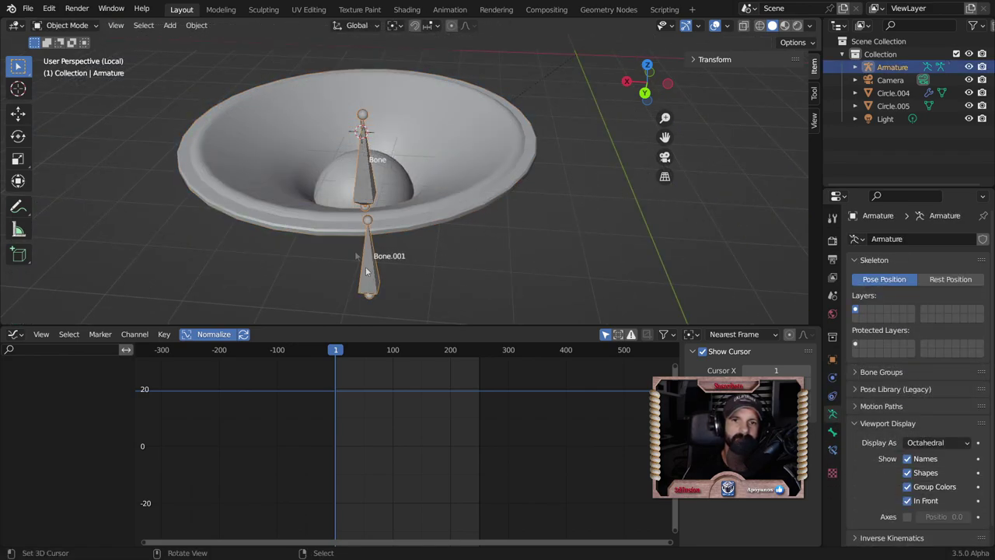
In Pose Mode, move Bone.001 vertically beneath the magnet and check it from front view.
left_click(66, 25)
left_click(58, 68)
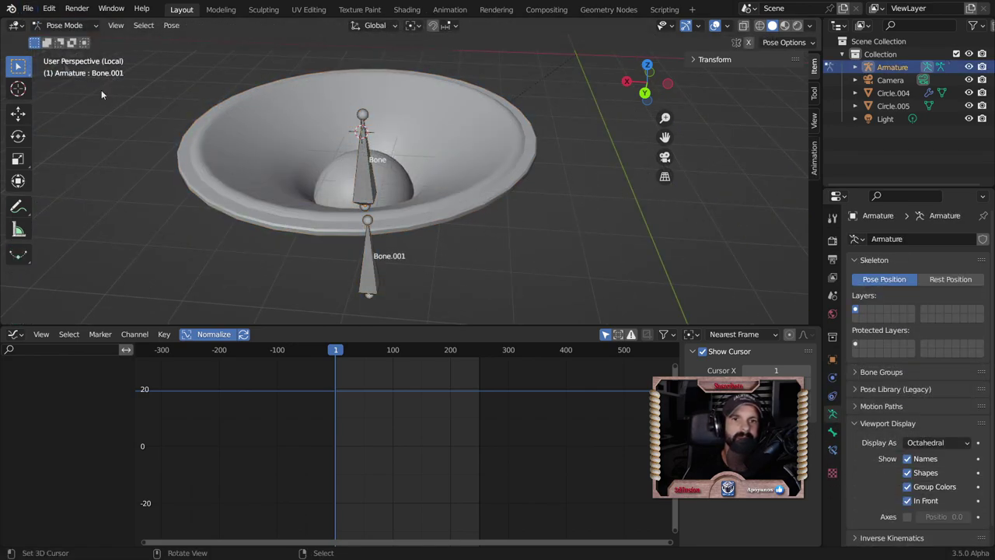
left_click(362, 280)
scroll(394, 254, "down", 3)
key("g")
key("z")
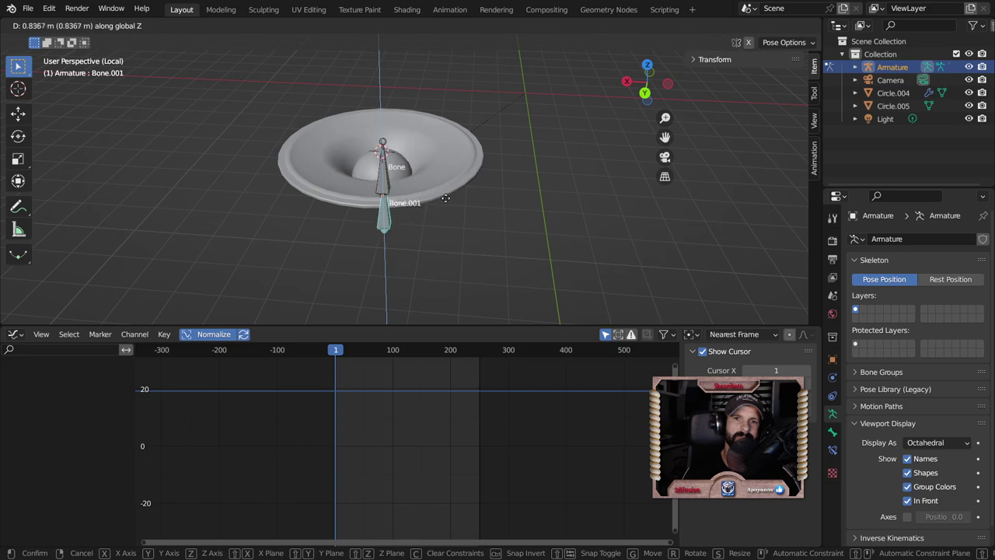
left_click(447, 213)
key("KP_1")
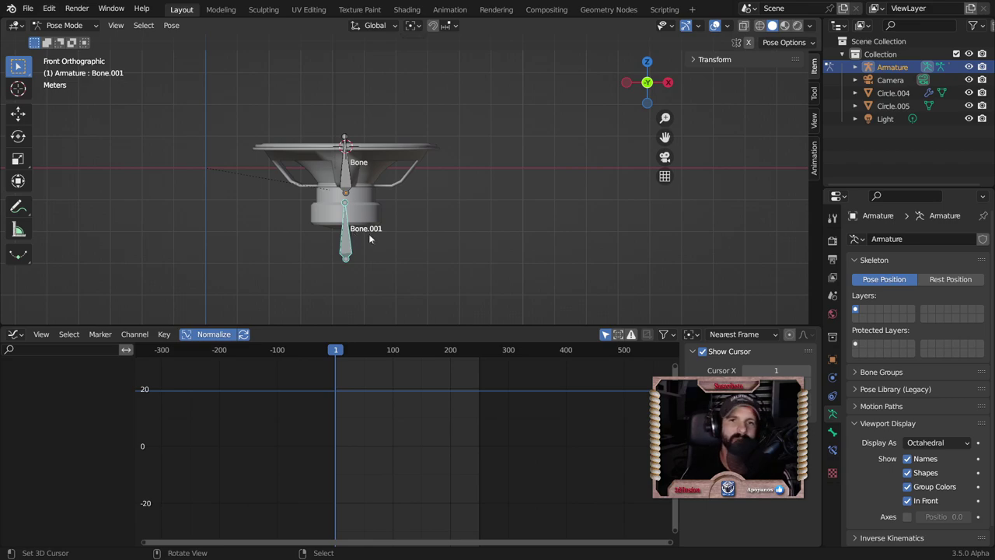
mouse_move(369, 239)
middle_mouse_down()
mouse_move(397, 110)
mouse_move(418, 241)
mouse_move(486, 203)
mouse_move(469, 187)
middle_mouse_up()
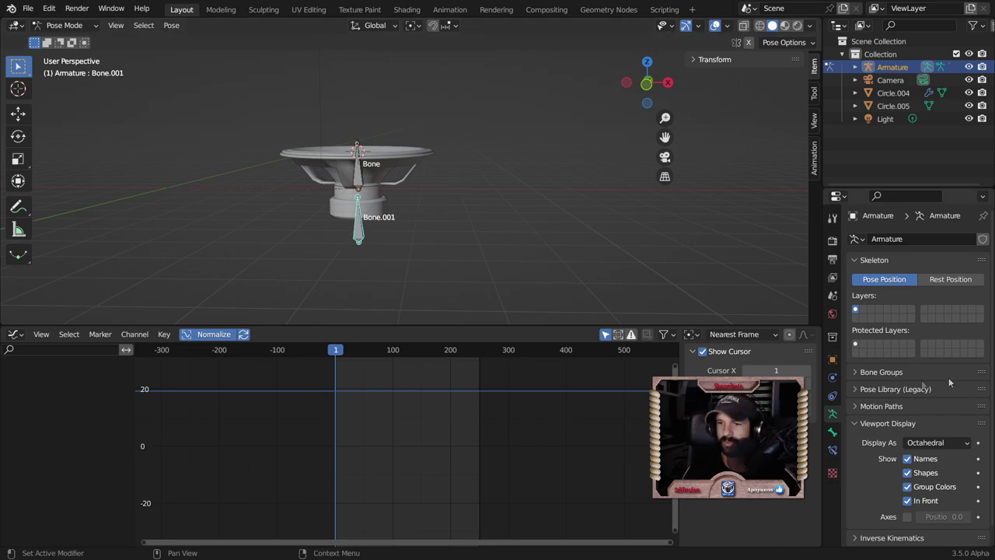
Rename Bone.001 to 'tirador' in the Bone properties.
left_click(832, 431)
double_click(905, 240)
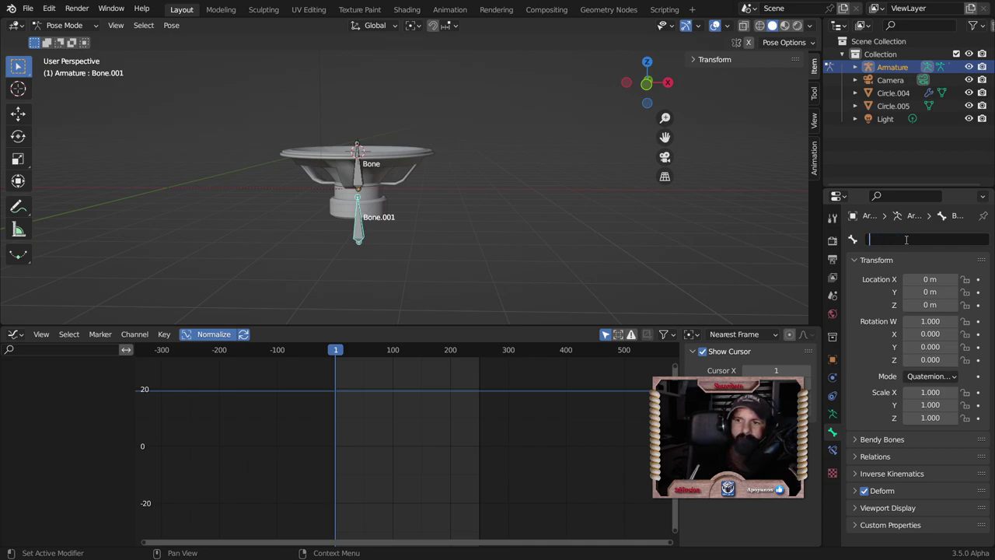
type("tirador")
key("Return")
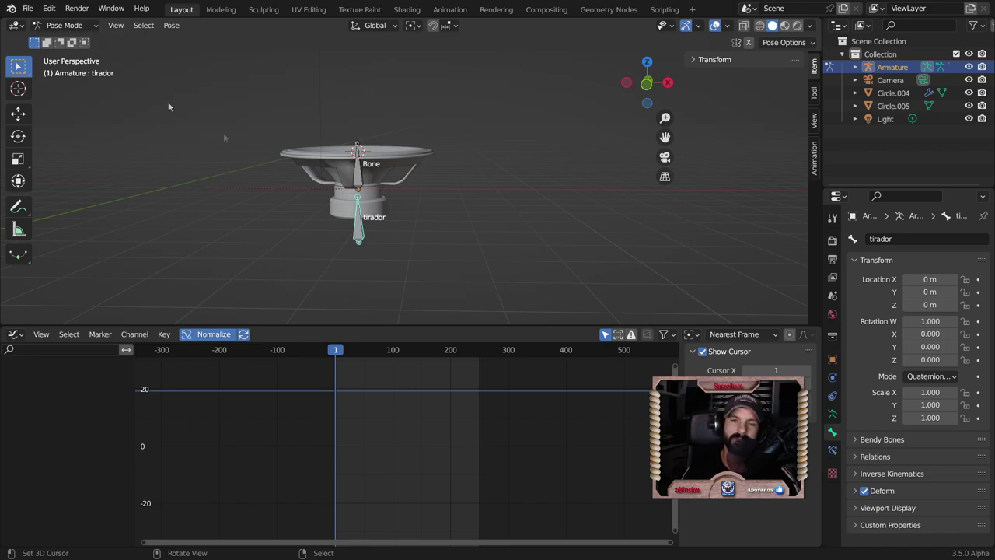
key("i")
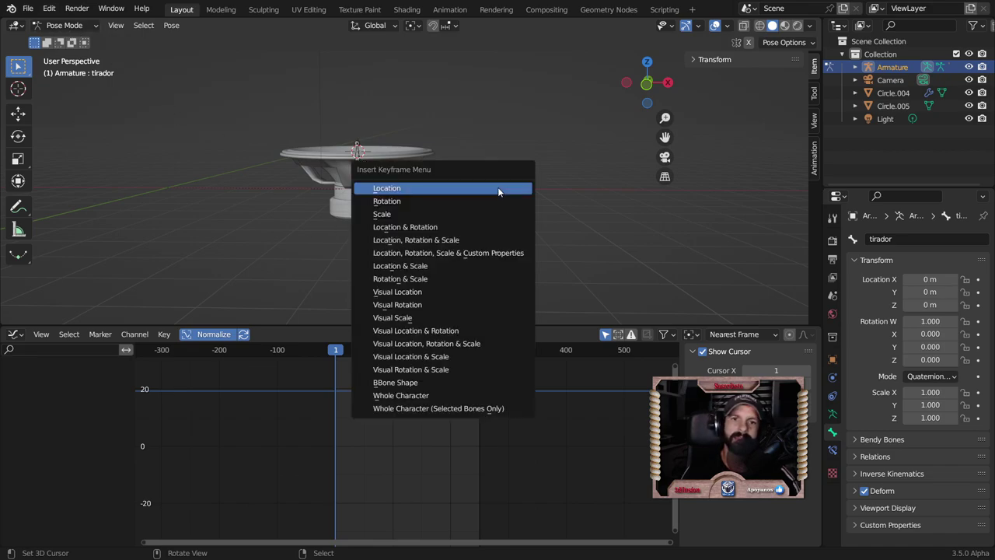
Insert a Location keyframe for the tirador bone at frame 1.
left_click(497, 187)
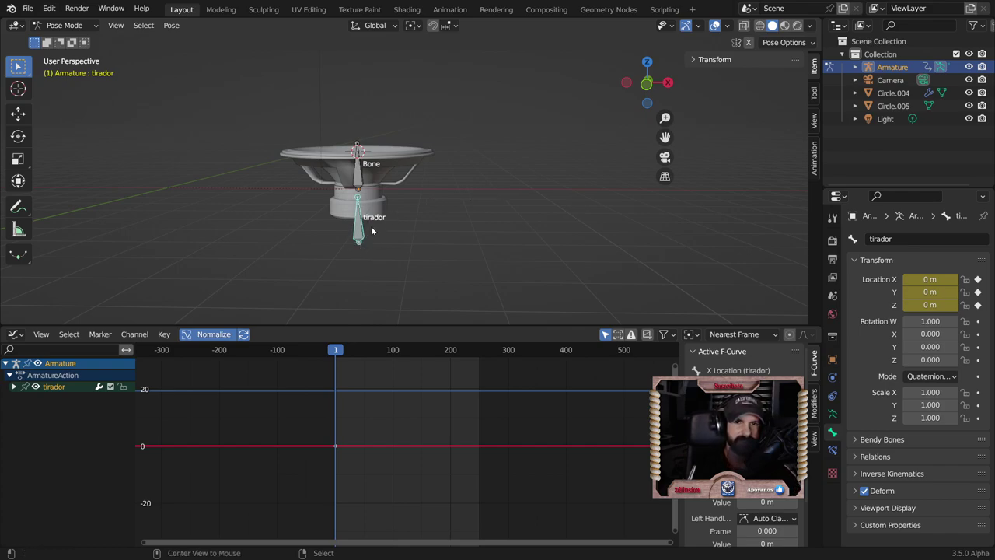
middle_click_drag(372, 231, 432, 197)
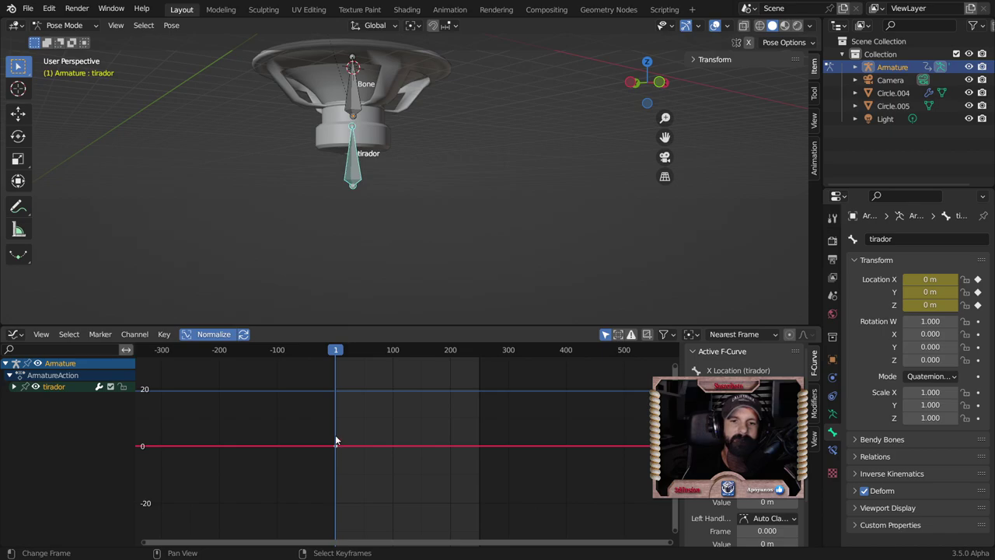
left_click(165, 334)
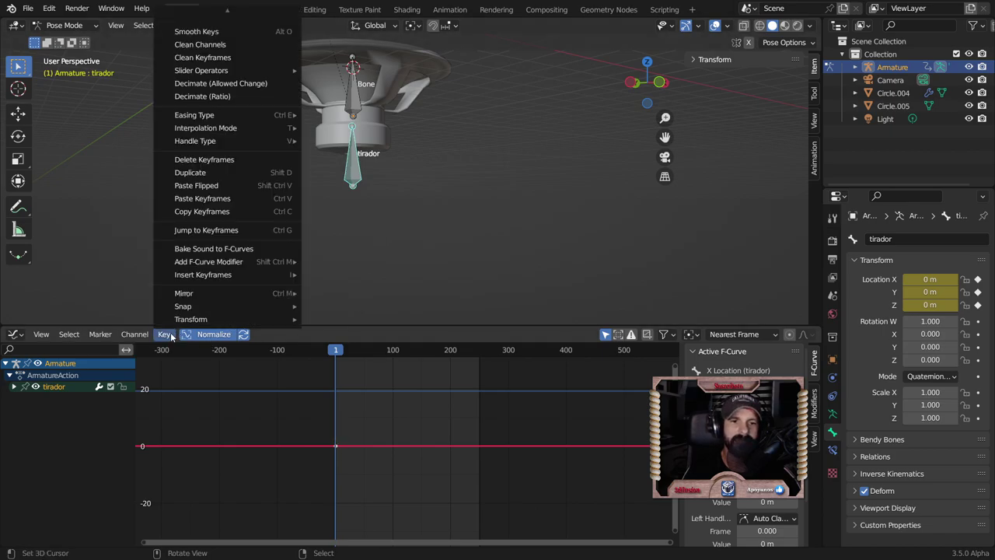
Bake 2_Hearts.mp3 into tirador's location curve and play it back to preview the motion.
left_click(213, 248)
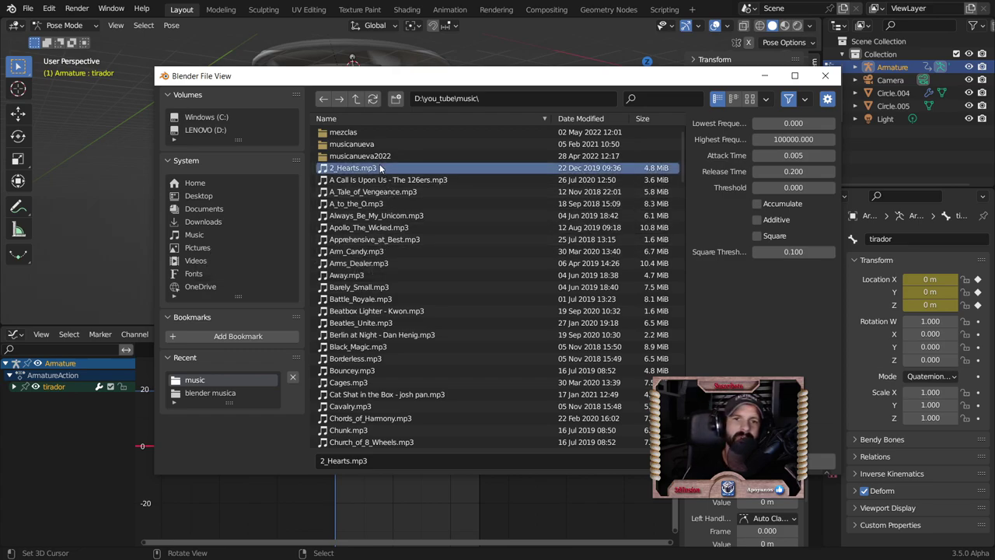
double_click(379, 167)
middle_click_drag(419, 237, 381, 228)
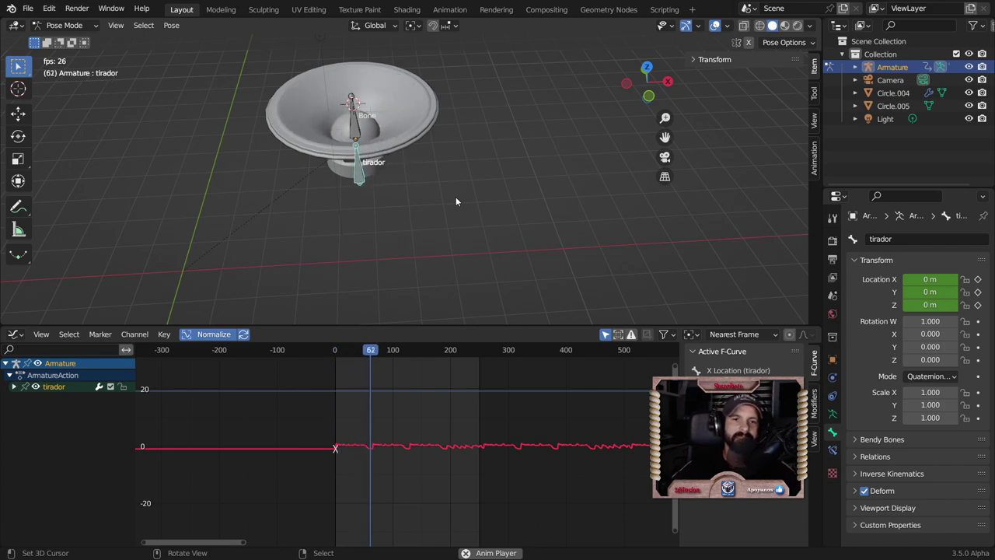
key("space")
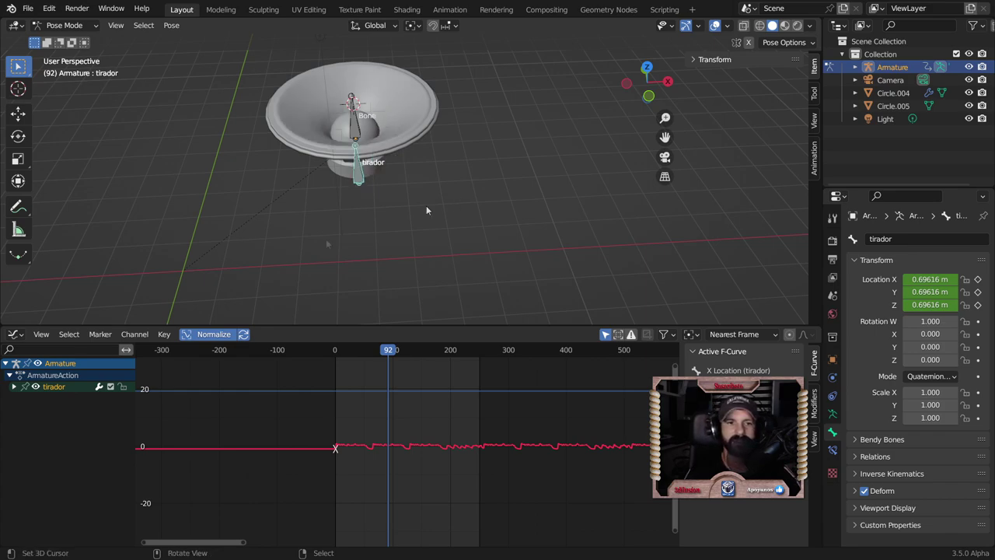
left_click(12, 396)
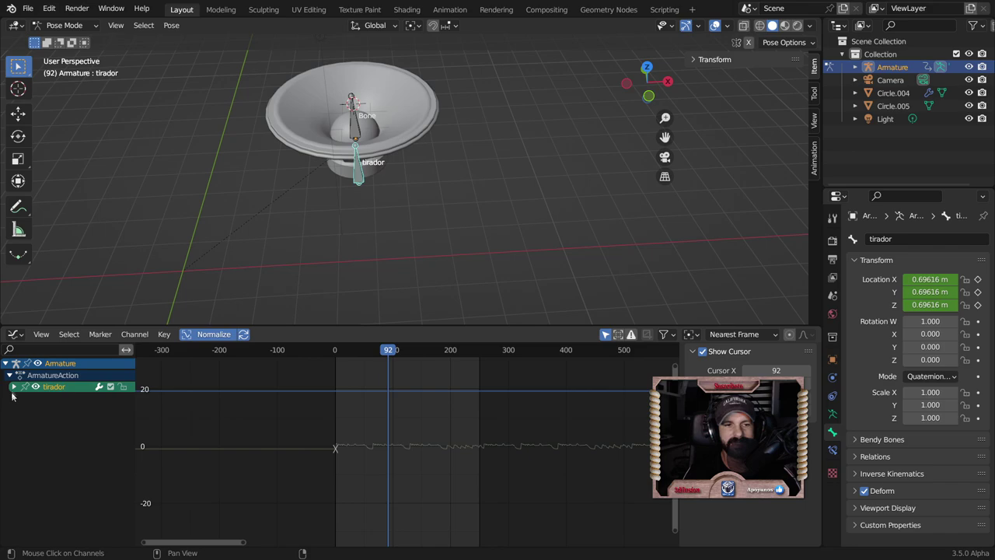
Expand tirador's location channels, mute X and Y Location, and start playback to preview.
left_click(14, 386)
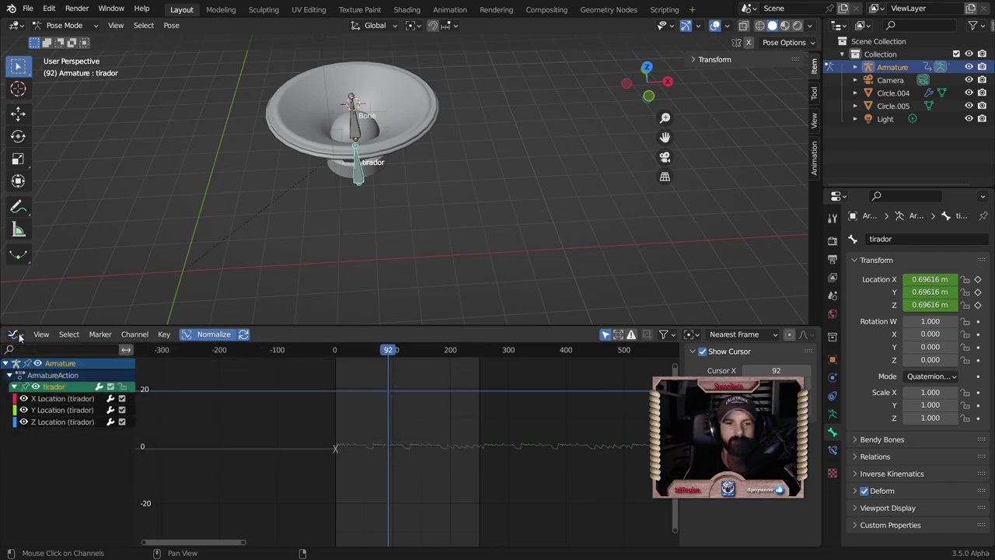
left_click(121, 400)
left_click(121, 421)
key("space")
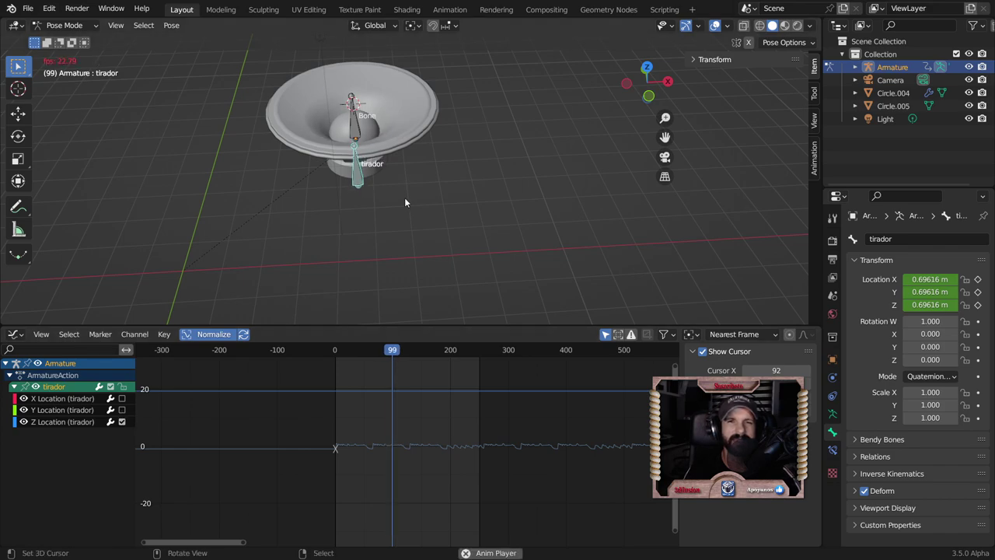
mouse_move(406, 253)
middle_mouse_down()
mouse_move(450, 168)
mouse_move(419, 213)
middle_mouse_up()
scroll(413, 222, "up", 2)
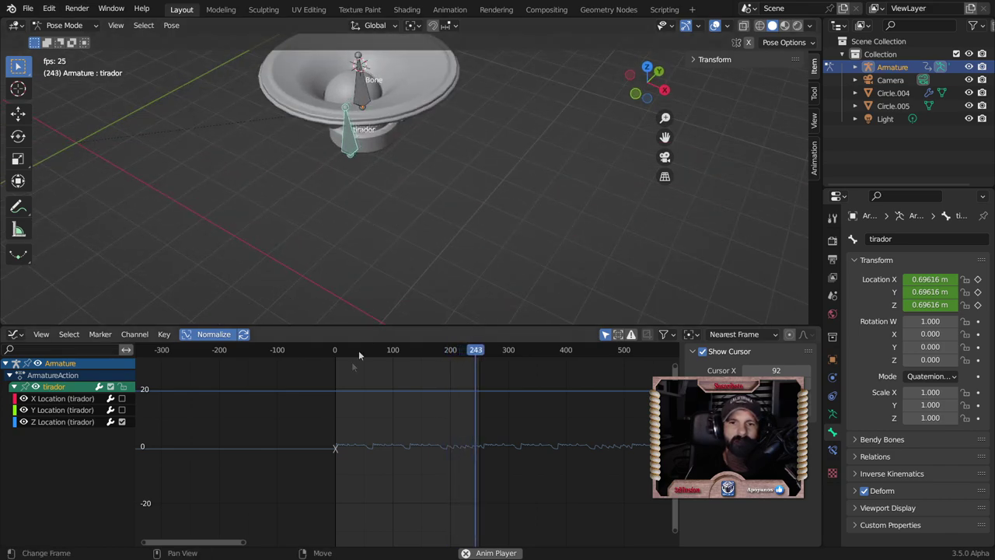
Leave only Y Location driving tirador, watch from a lower side view, then stop playback.
left_click(122, 410)
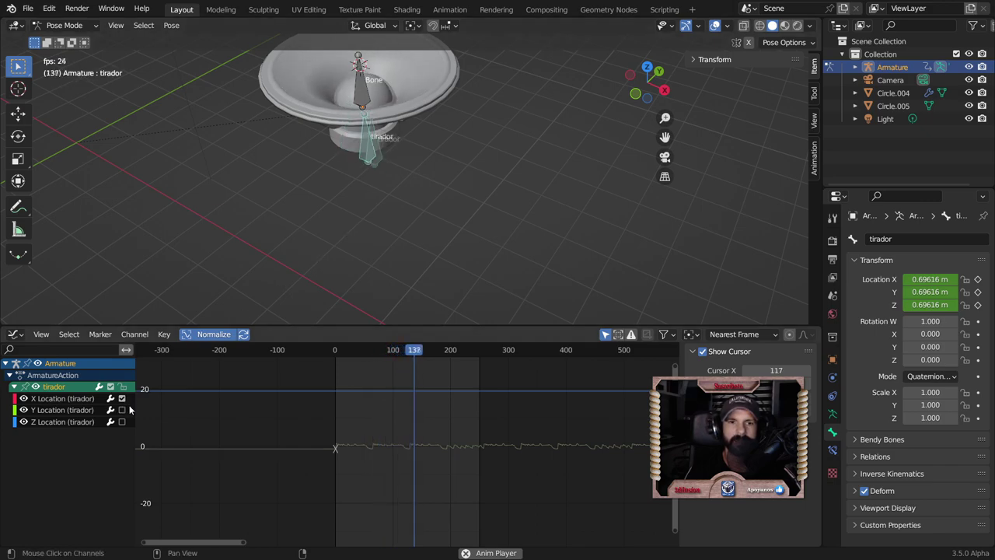
left_click(122, 398)
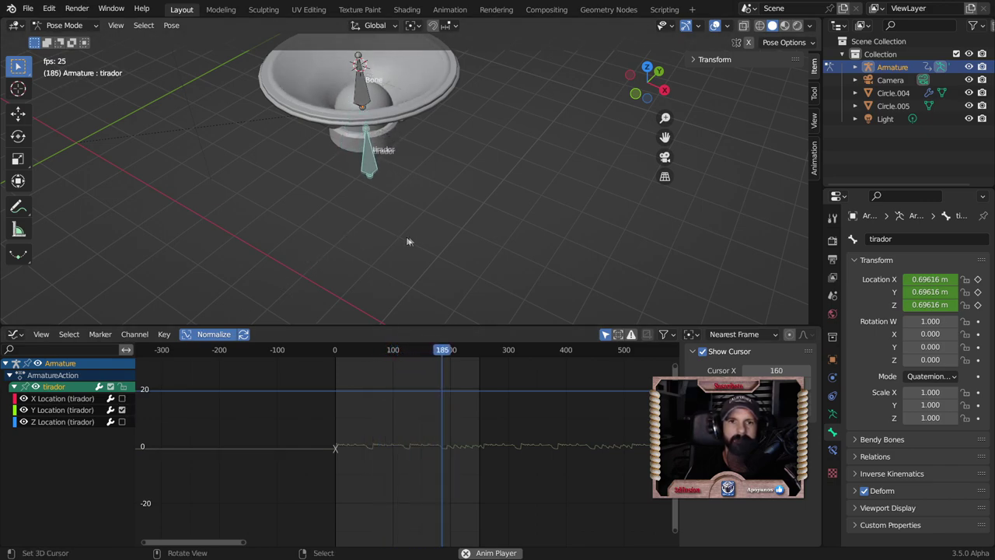
scroll(407, 237, "up", 1)
middle_click_drag(413, 209, 409, 162)
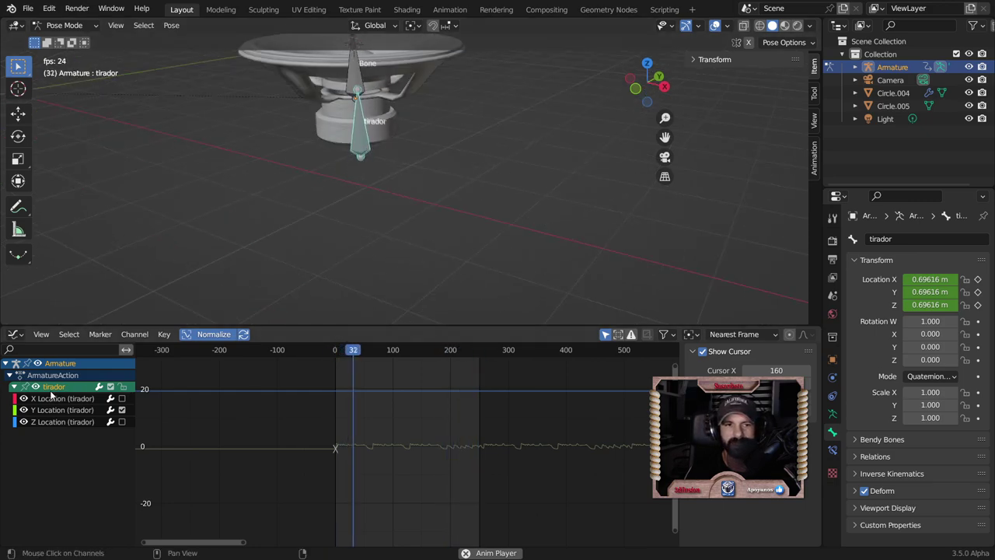
key("space")
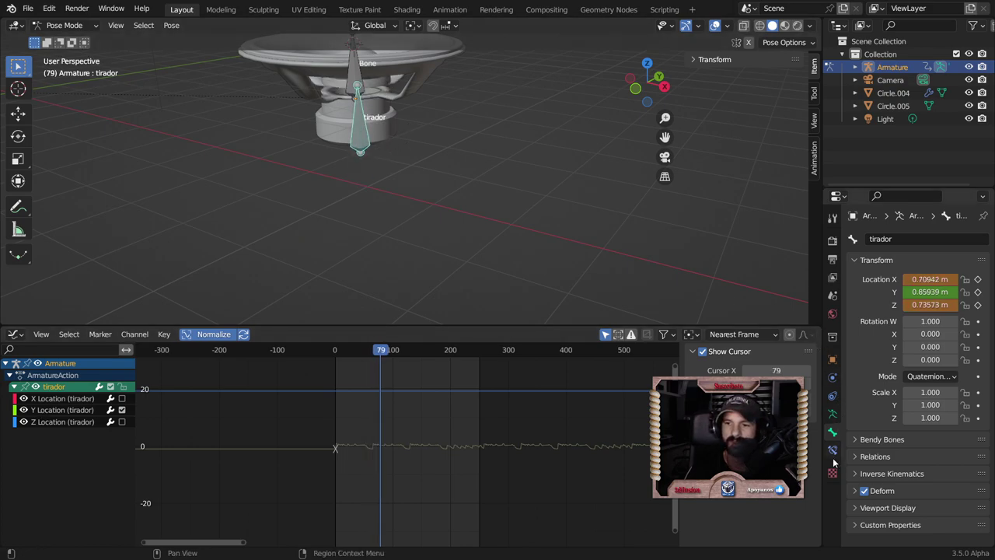
Enable the armature's bone Axes display with Position set to 1.0, at the tails.
left_click(836, 413)
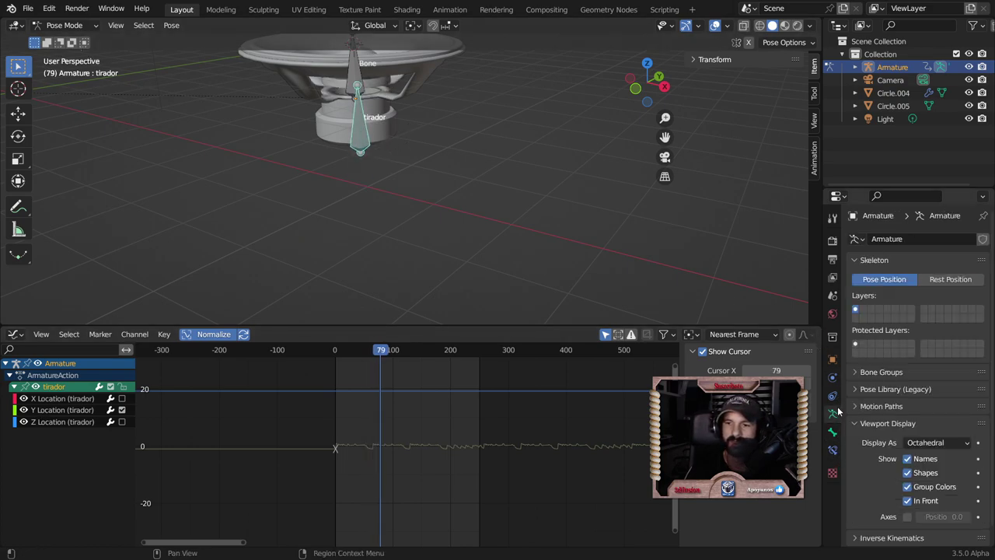
left_click(909, 517)
mouse_move(522, 293)
middle_mouse_down("shift")
mouse_move(483, 240)
mouse_move(409, 216)
mouse_move(441, 143)
mouse_move(403, 252)
middle_mouse_up("shift")
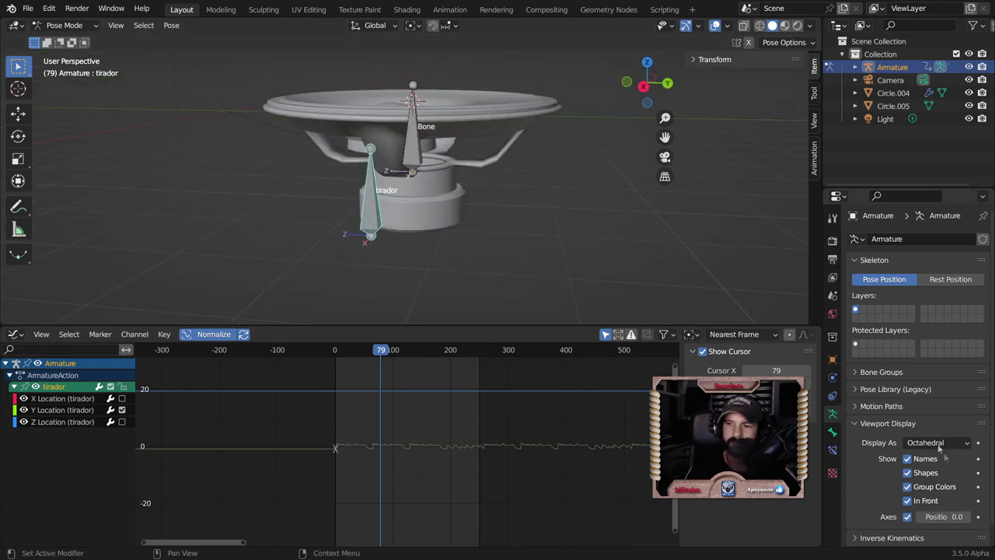
left_click_drag(925, 516, 972, 517)
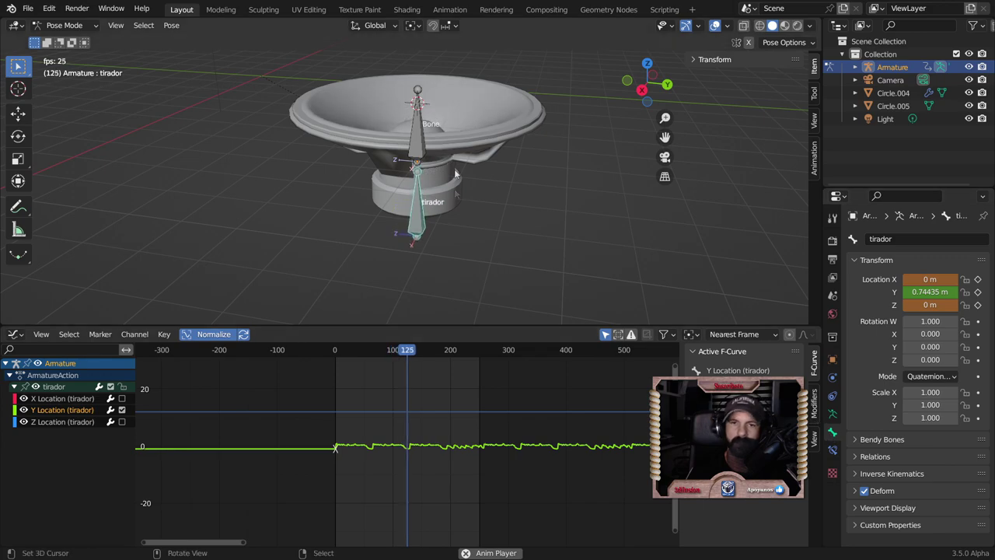
Check the bone's rotation mode choices and orbit to a higher, top-down view of the speaker.
left_click(926, 374)
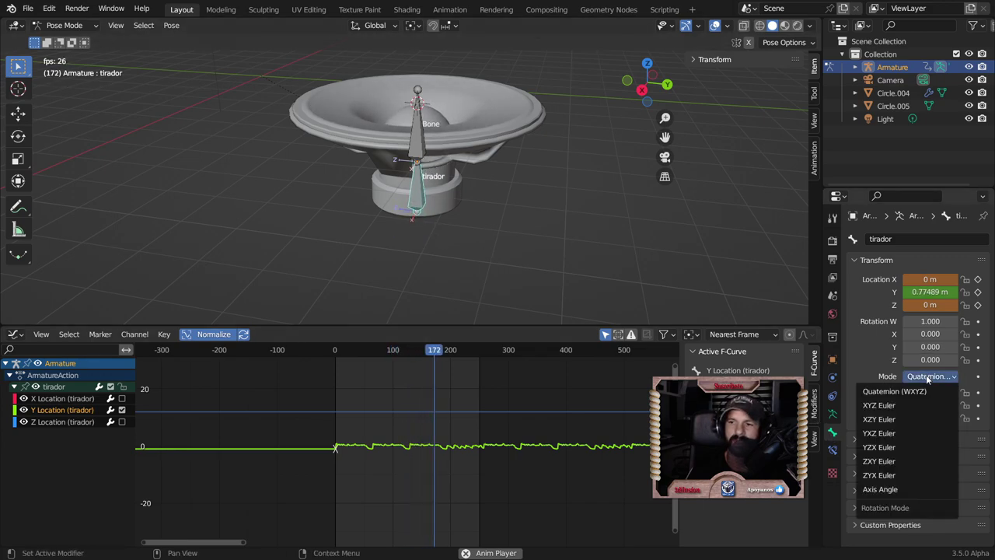
scroll(565, 278, "up", 3)
mouse_move(565, 277)
middle_mouse_down()
mouse_move(509, 191)
mouse_move(494, 196)
middle_mouse_up()
scroll(494, 196, "down", 3)
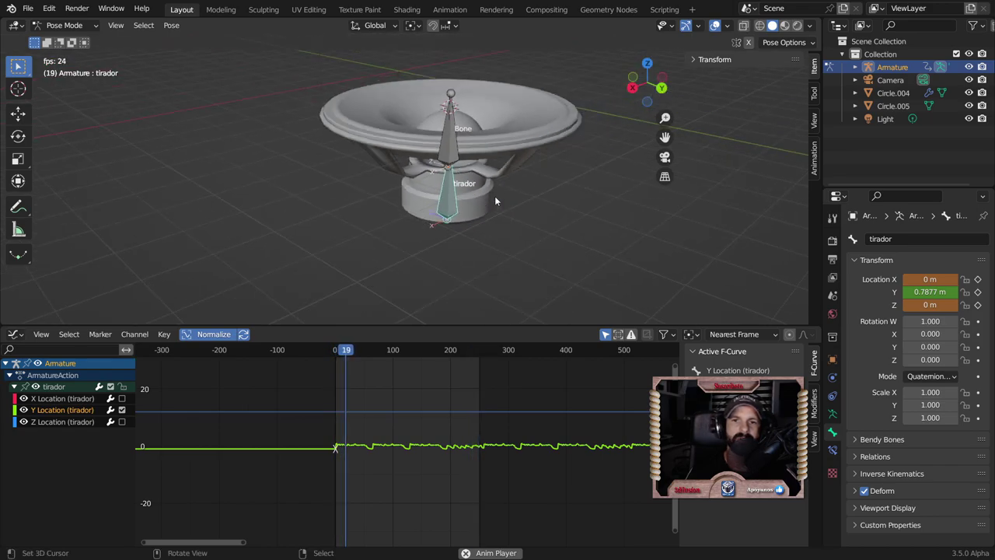
scroll(493, 201, "down", 2)
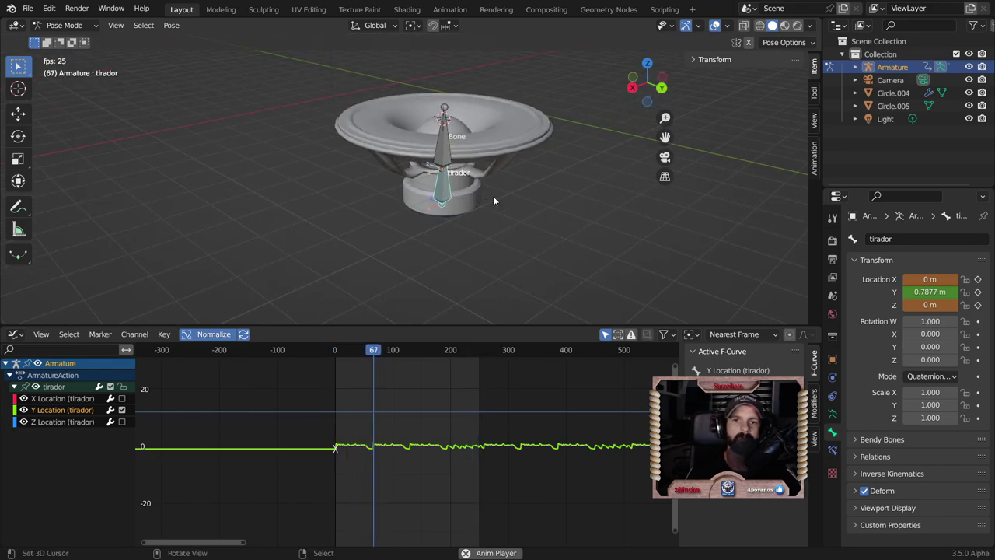
middle_click_drag(430, 142, 440, 187)
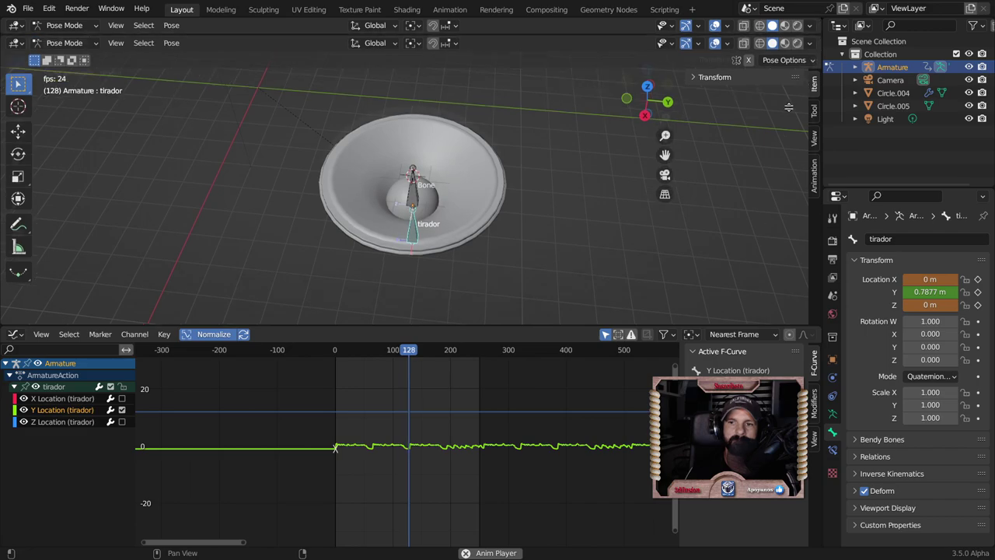
Make the new upper area a Video Sequencer, stop playback at frame 214, and split the Graph Editor.
left_click_drag(808, 34, 23, 222)
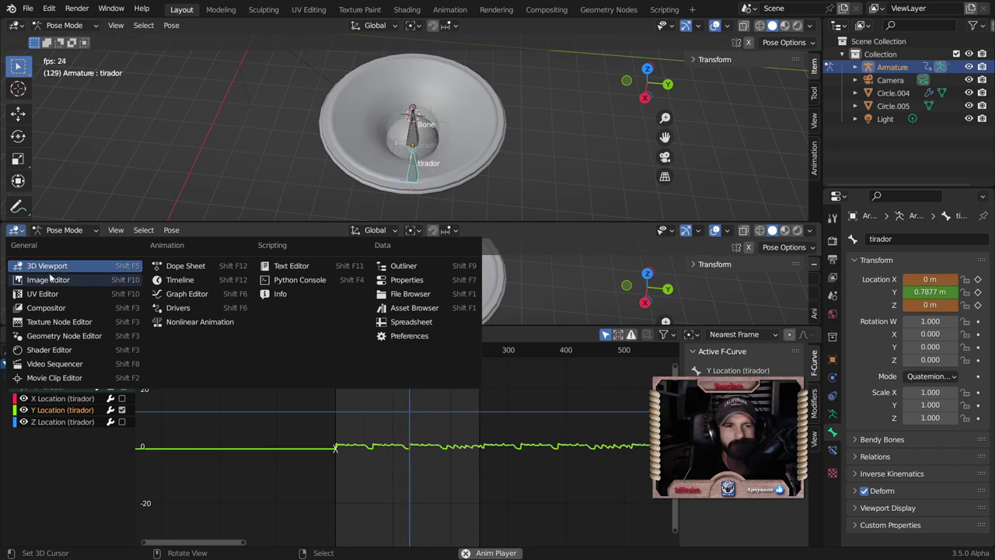
left_click(52, 364)
key("space")
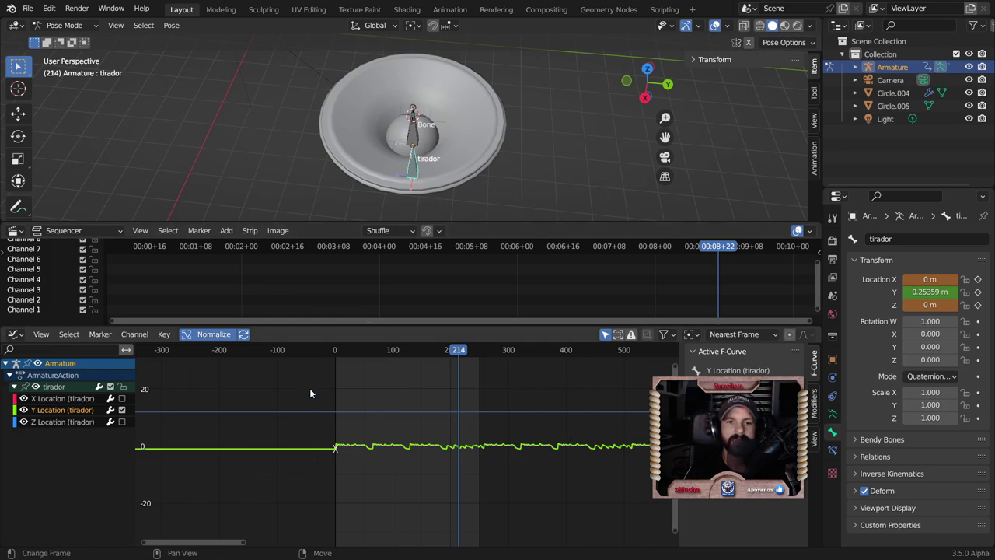
left_click_drag(481, 221, 480, 223)
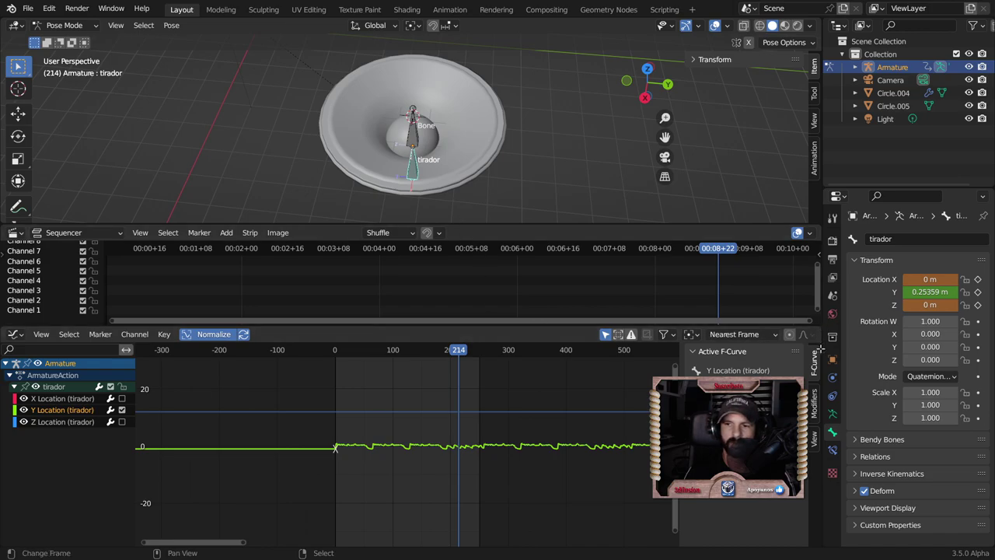
left_click_drag(820, 350, 817, 401)
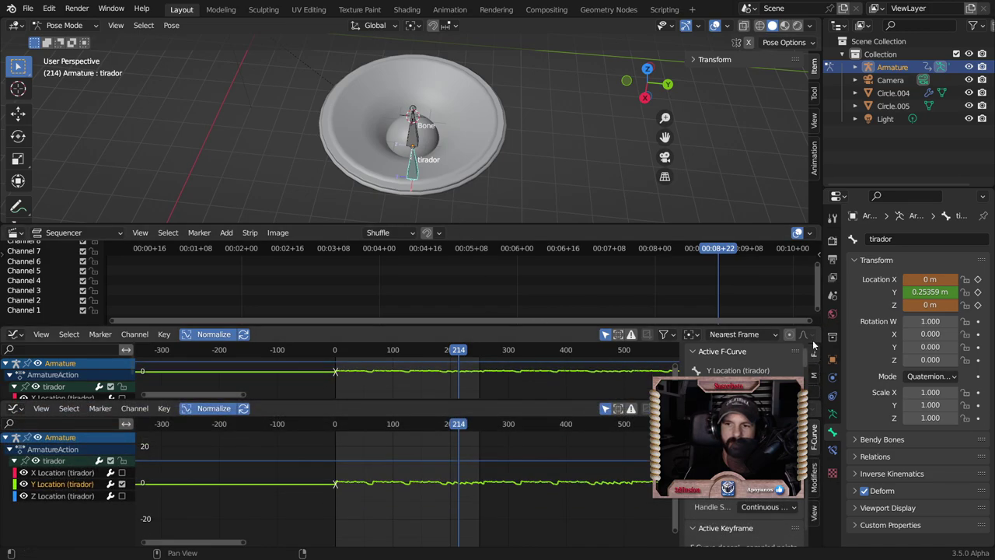
Turn the lower graph area into a Timeline, jump to frame 1, and enlarge the areas.
left_click(14, 408)
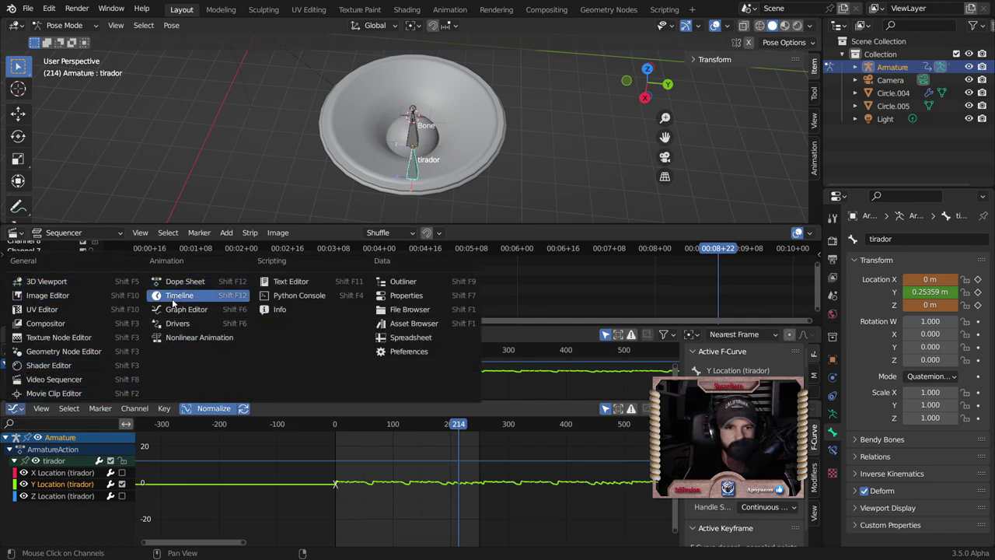
left_click(172, 296)
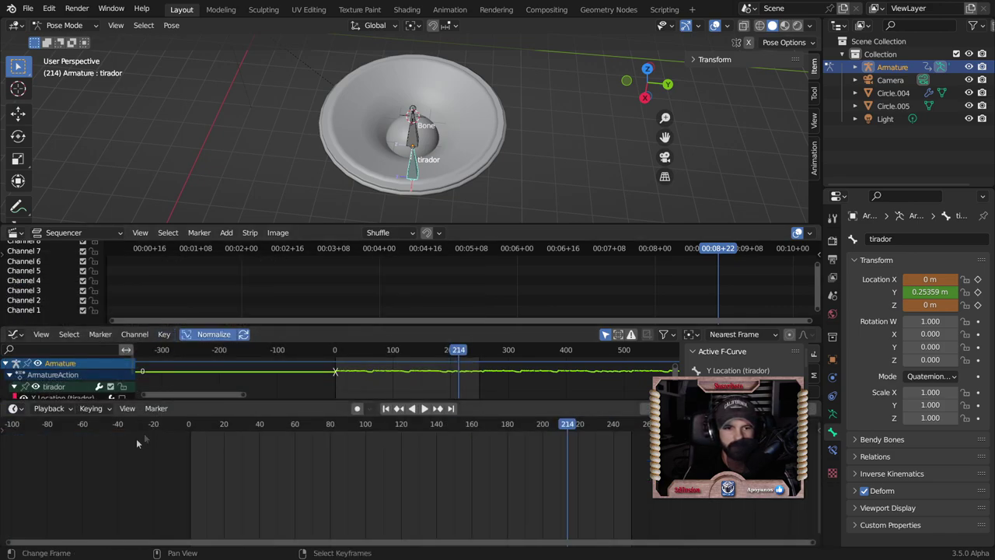
left_click(385, 408)
left_click_drag(481, 400, 482, 490)
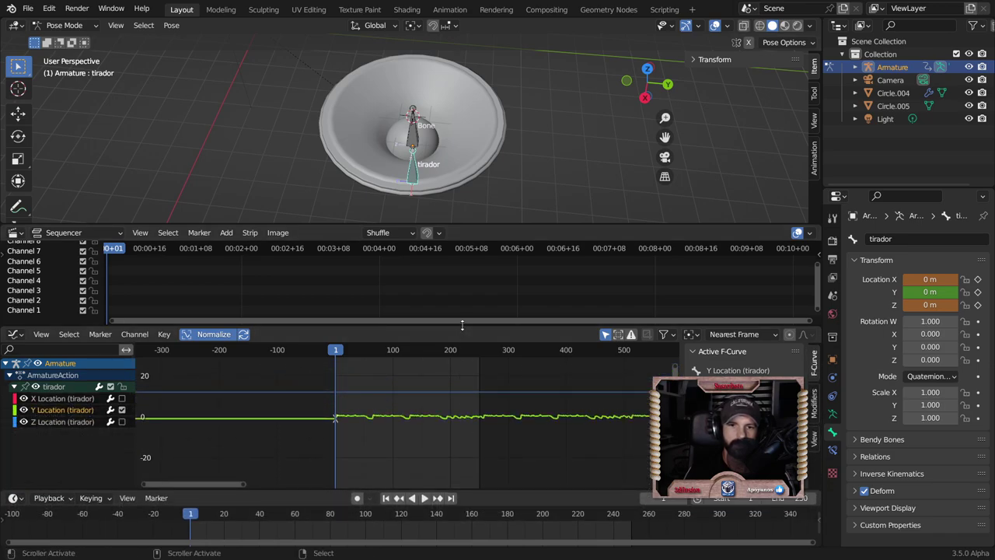
left_click_drag(461, 327, 469, 370)
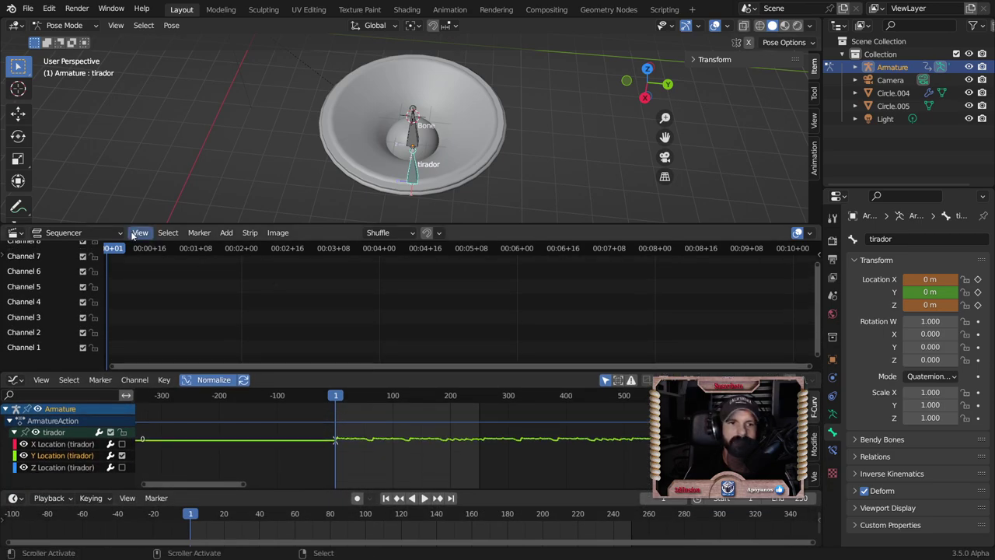
Add 2_Hearts.mp3 from the Music folder as a sound strip and play it with the animation.
key("shift+a")
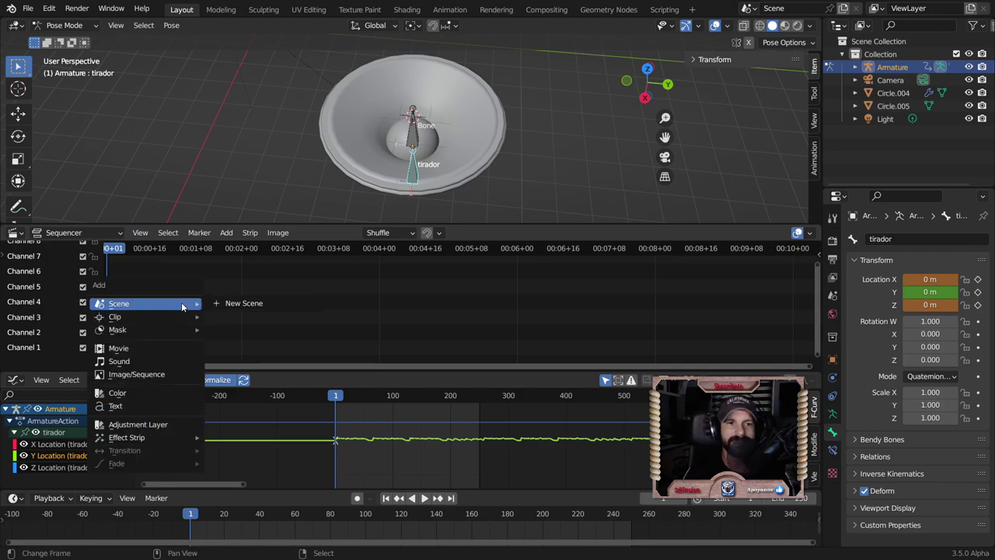
left_click(158, 359)
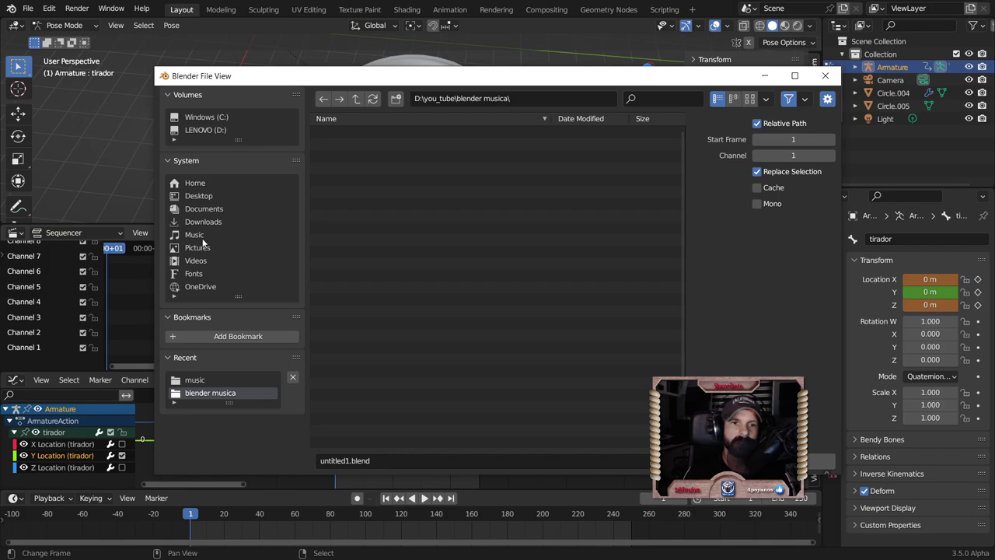
left_click(203, 236)
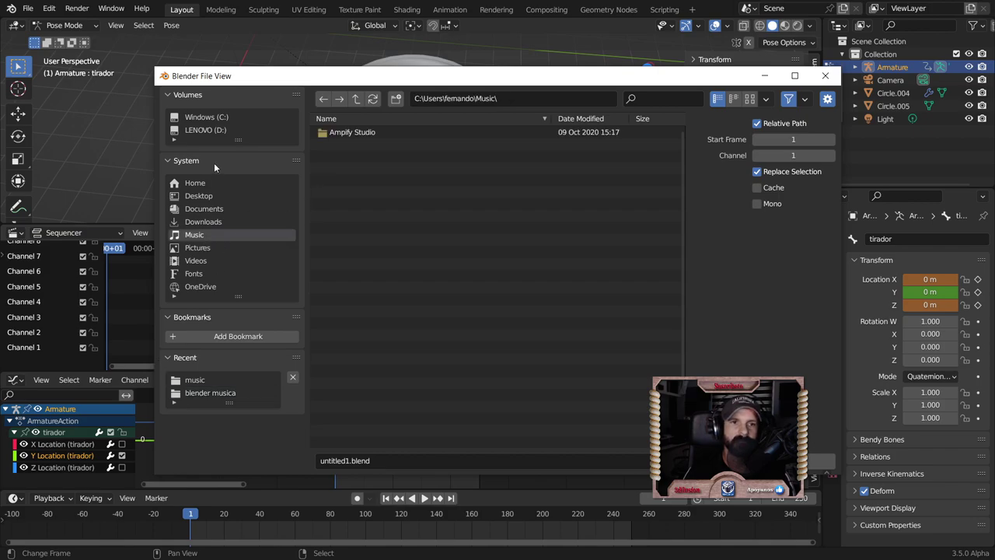
left_click(195, 379)
double_click(351, 167)
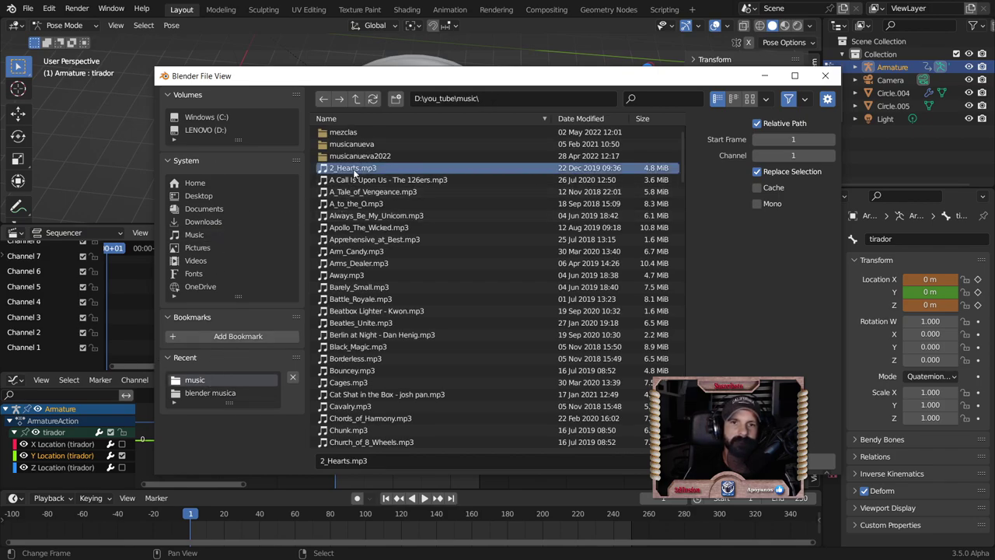
key("space")
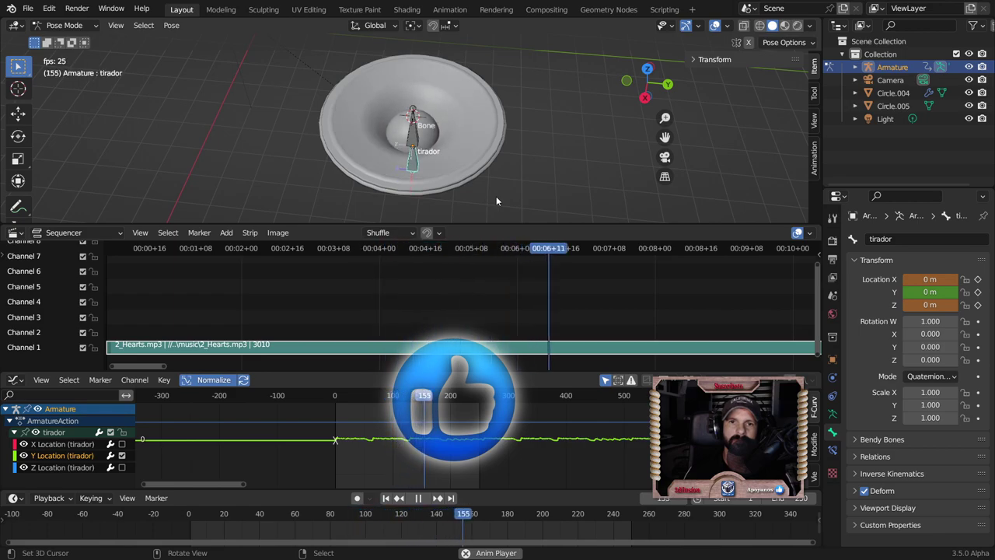
Stop playback, isolate the speaker in local view, and show it with Material Preview shading.
key("space")
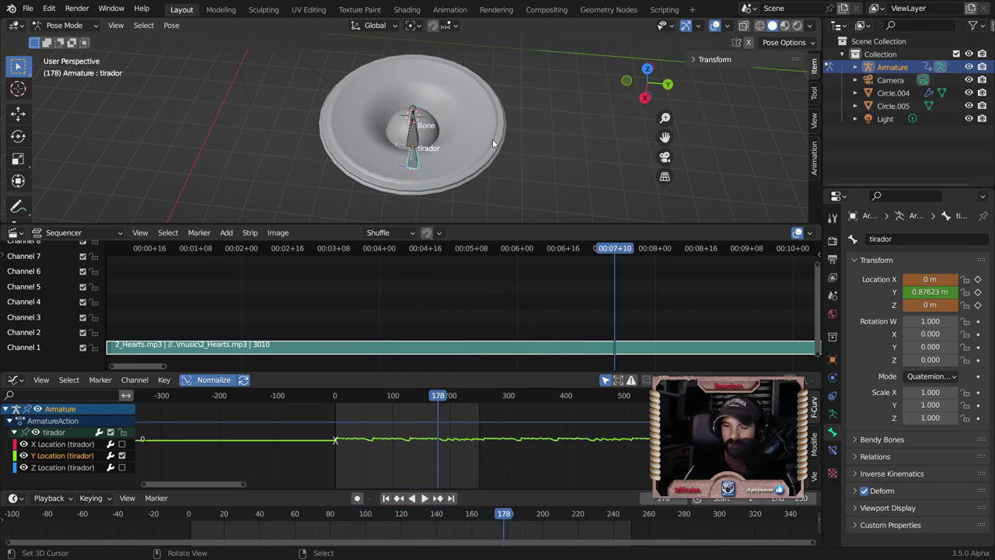
key("KP_Divide")
key("KP_Divide")
mouse_move(492, 139)
middle_mouse_down()
mouse_move(453, 93)
mouse_move(769, 35)
middle_mouse_up()
left_click(785, 25)
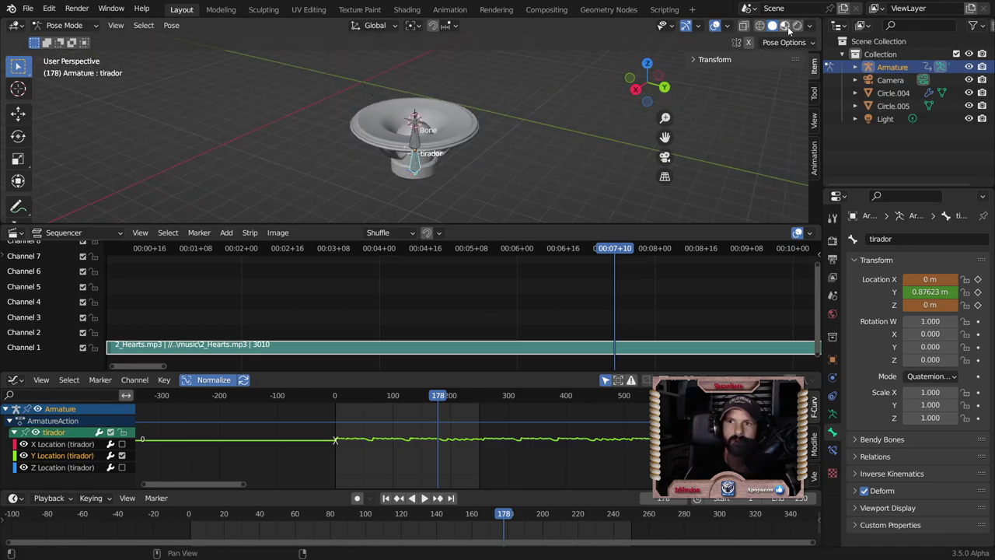
scroll(554, 153, "up", 2)
middle_click_drag(554, 153, 558, 157)
scroll(558, 162, "up", 5, "alt")
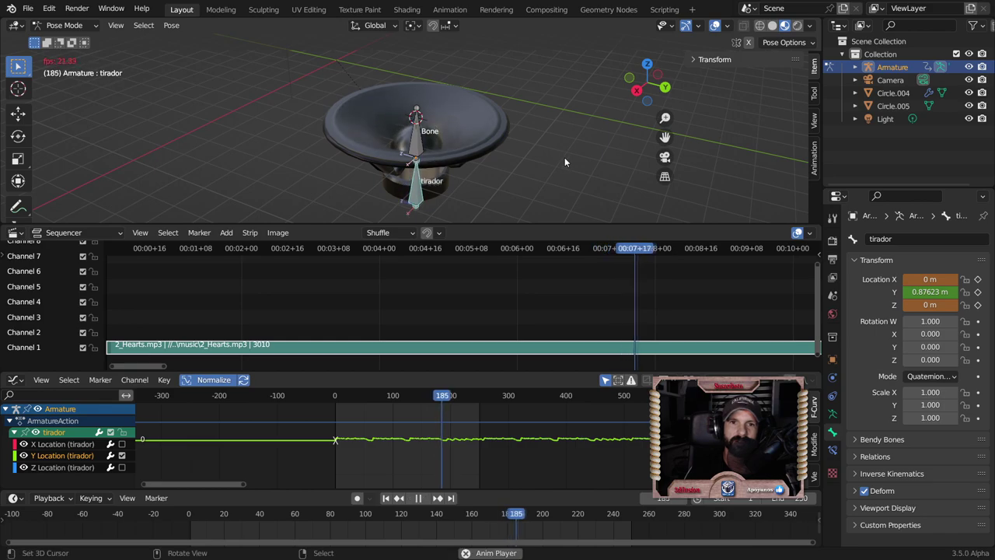
scroll(562, 162, "up", 5, "alt")
Start a rotation with R and cancel it with Escape, six times over.
key("r")
key("Escape")
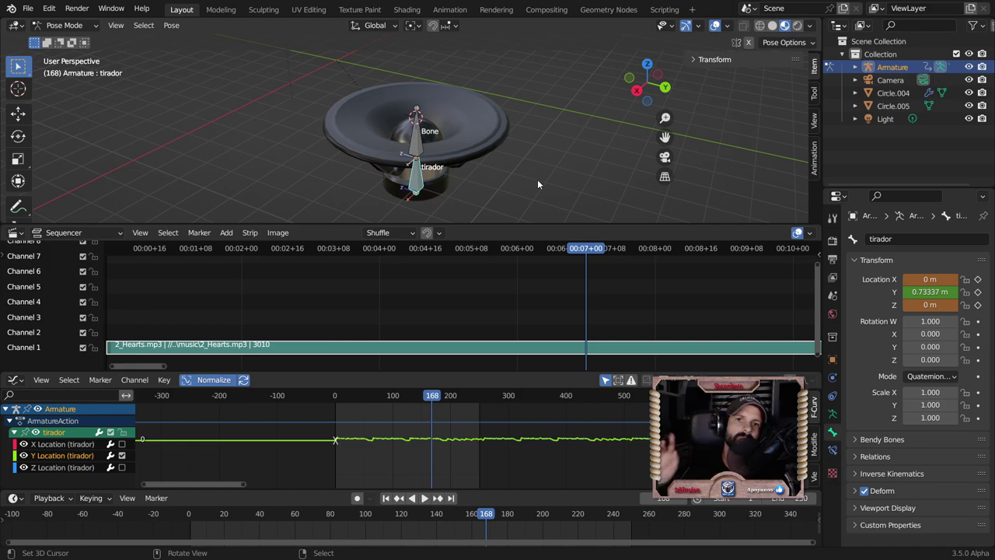
key("r")
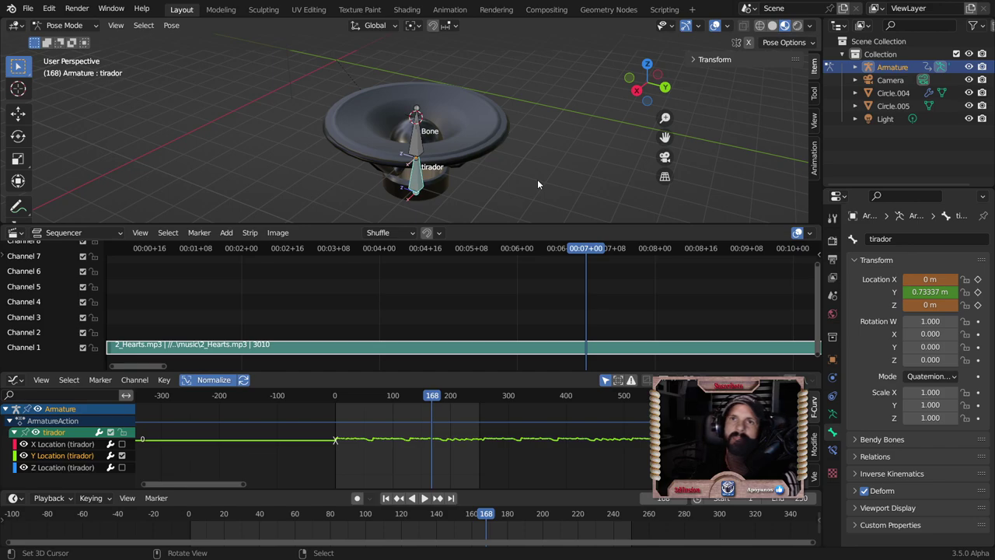
key("Escape")
key("r")
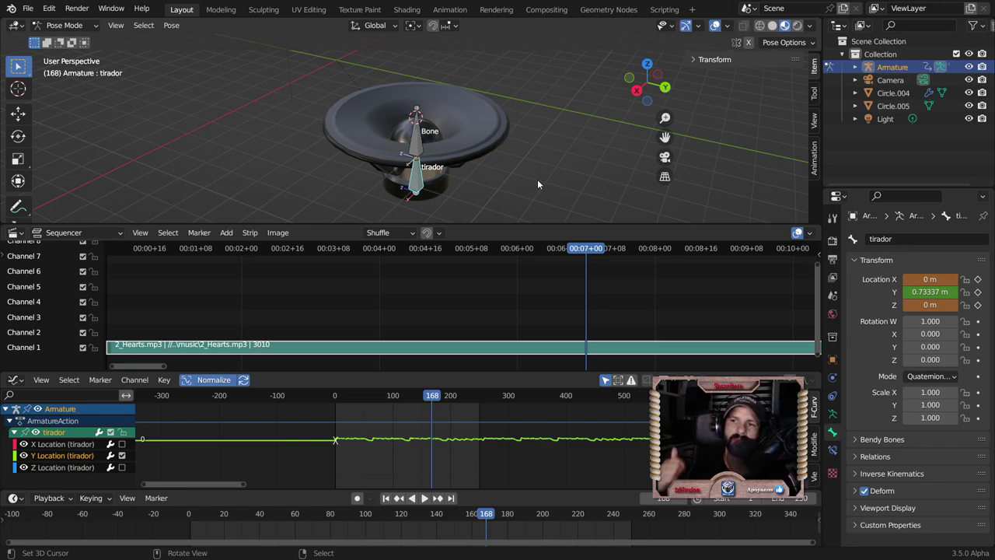
key("Escape")
key("r")
key("Escape")
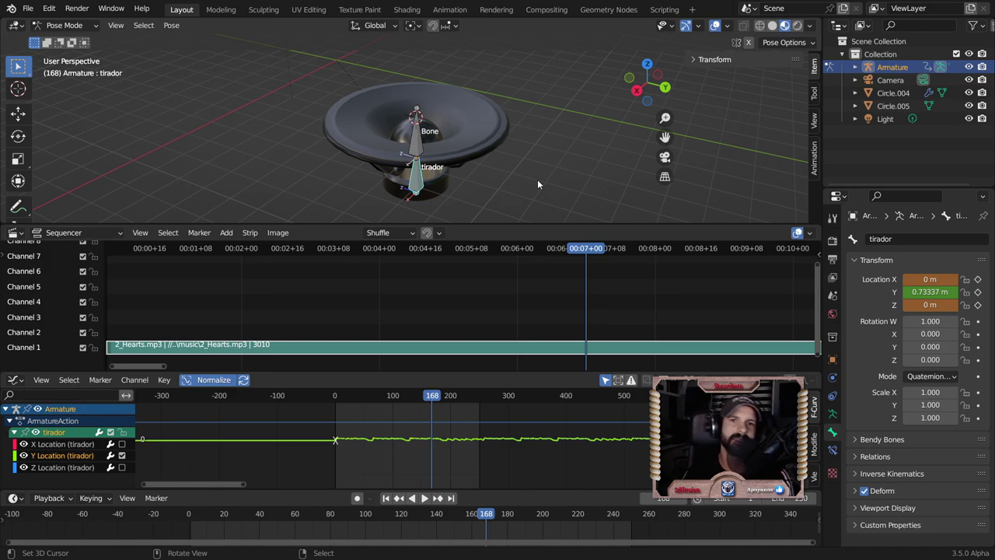
key("r")
key("Escape")
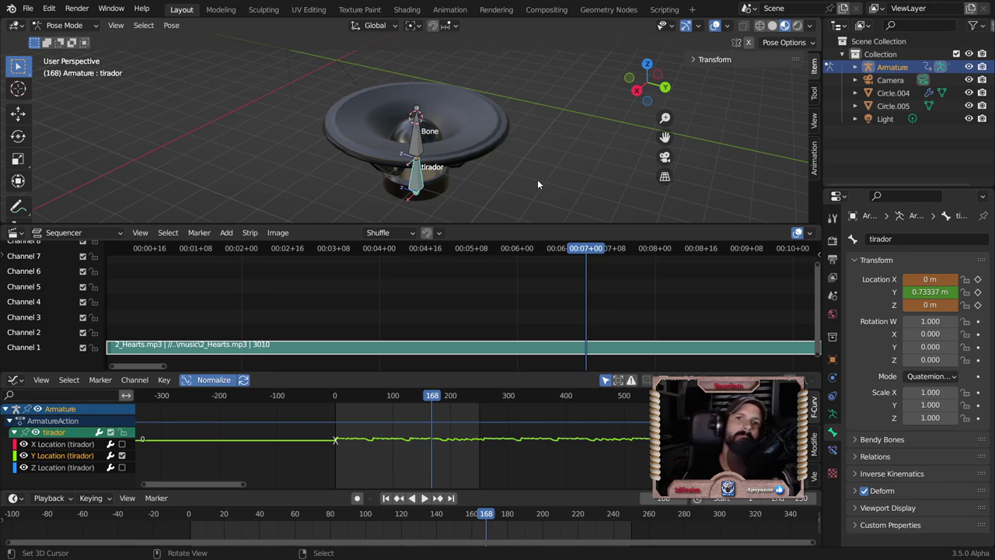
key("r")
key("Escape")
Move the playhead to an early frame, play the animation, and stop at frame 117.
left_click_drag(362, 394, 382, 405)
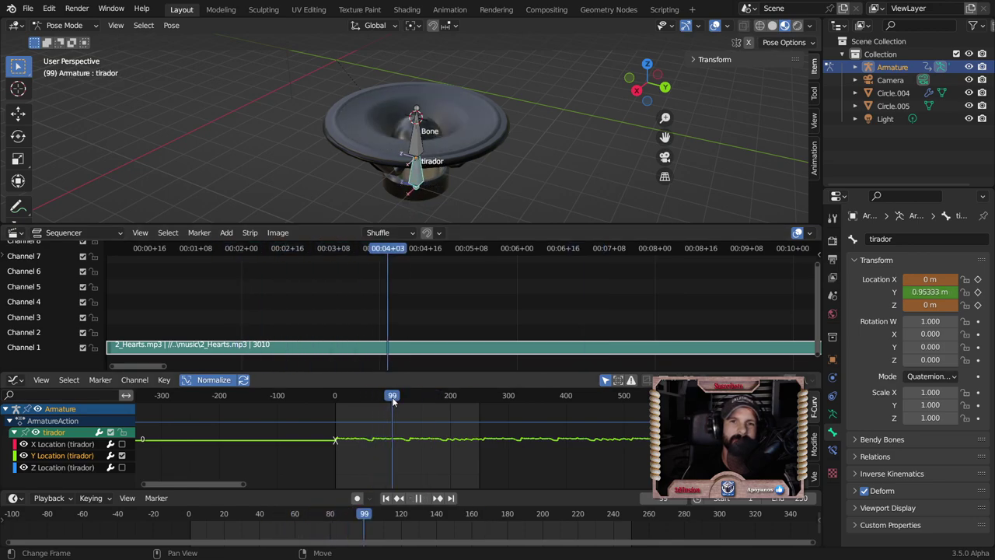
left_click(342, 394)
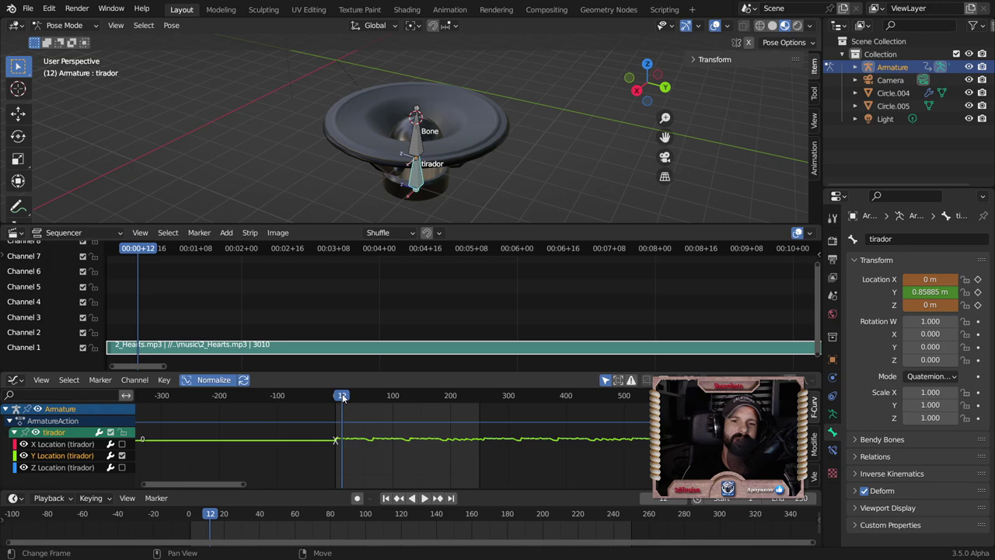
key("space")
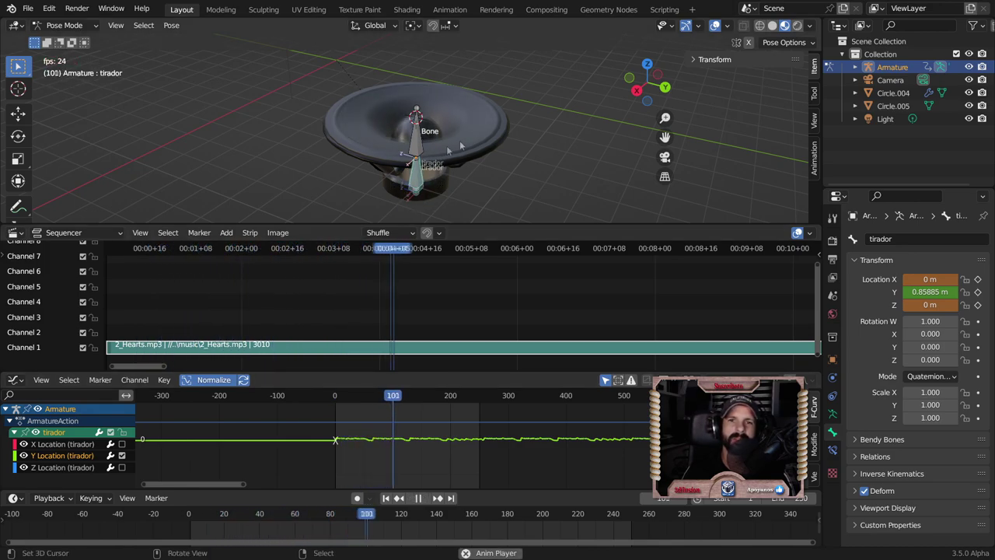
key("space")
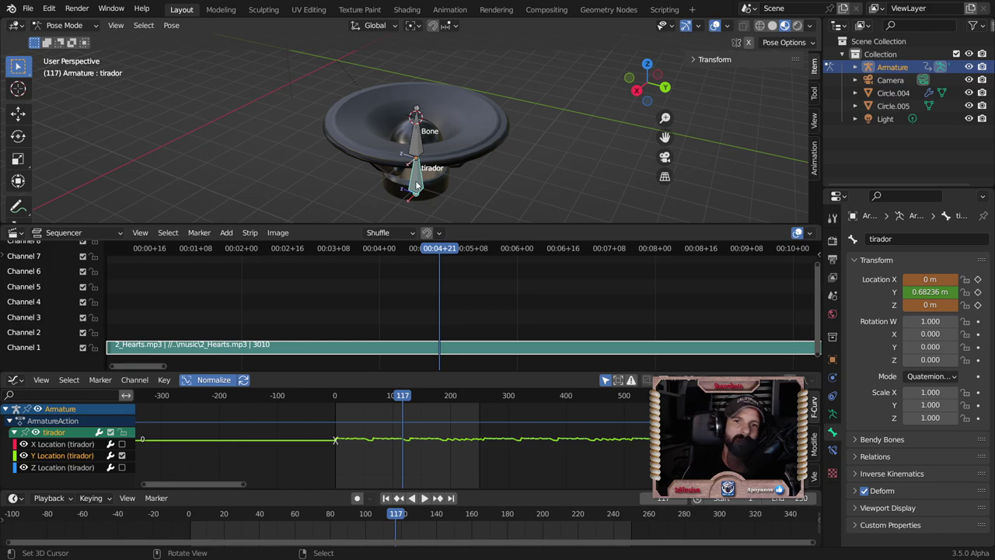
left_click(832, 449)
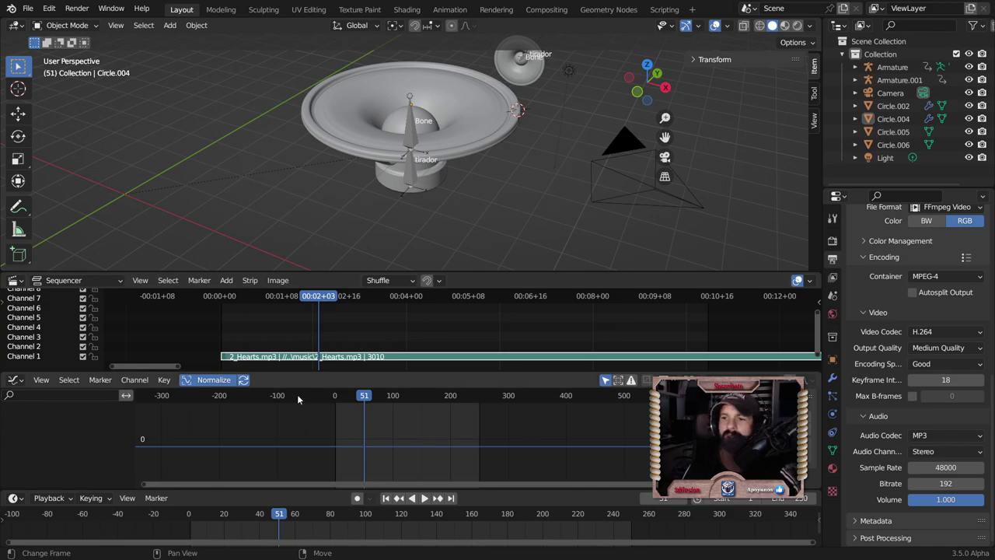
Glance at Render Properties, then return to Output Properties and scroll down to the Encoding section.
scroll(896, 298, "up", 3)
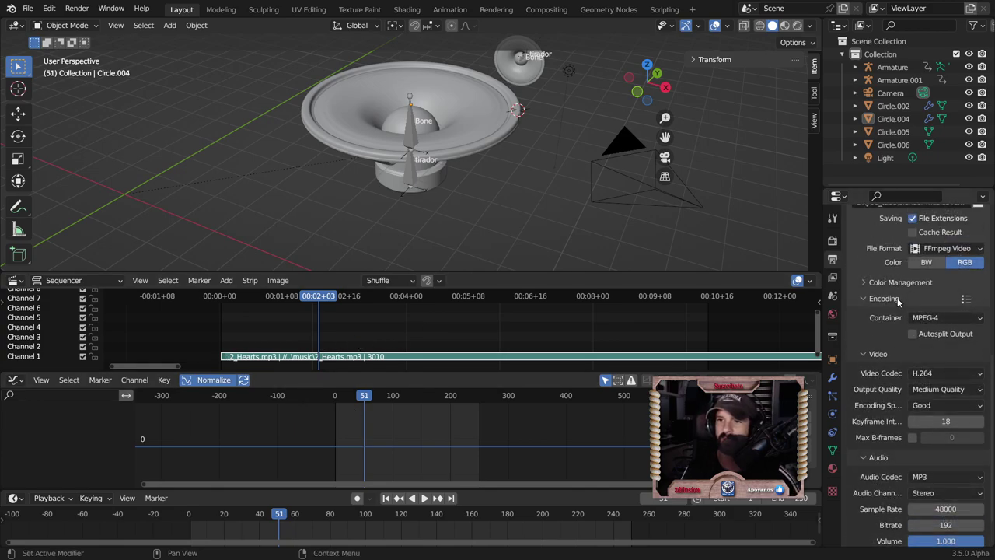
left_click(830, 246)
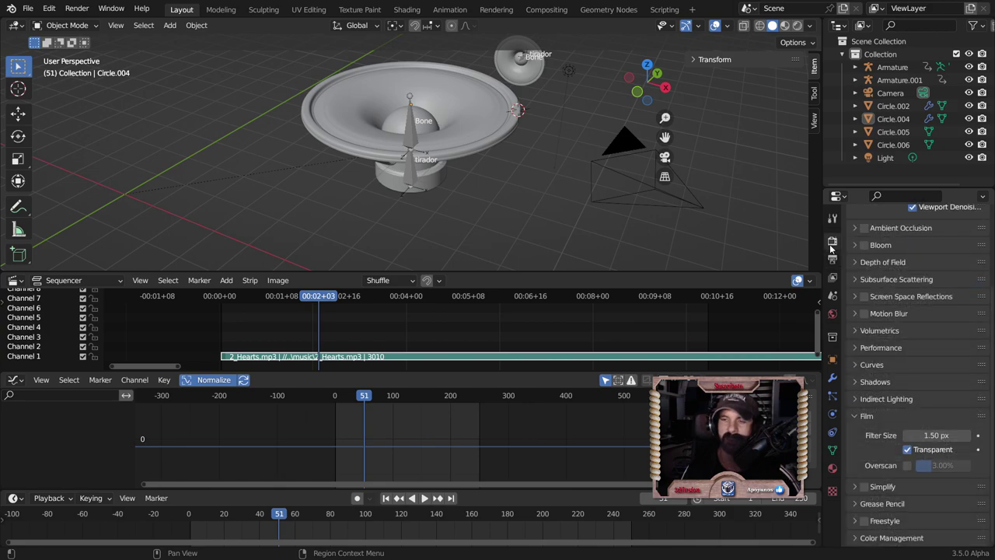
scroll(833, 248, "up", 3)
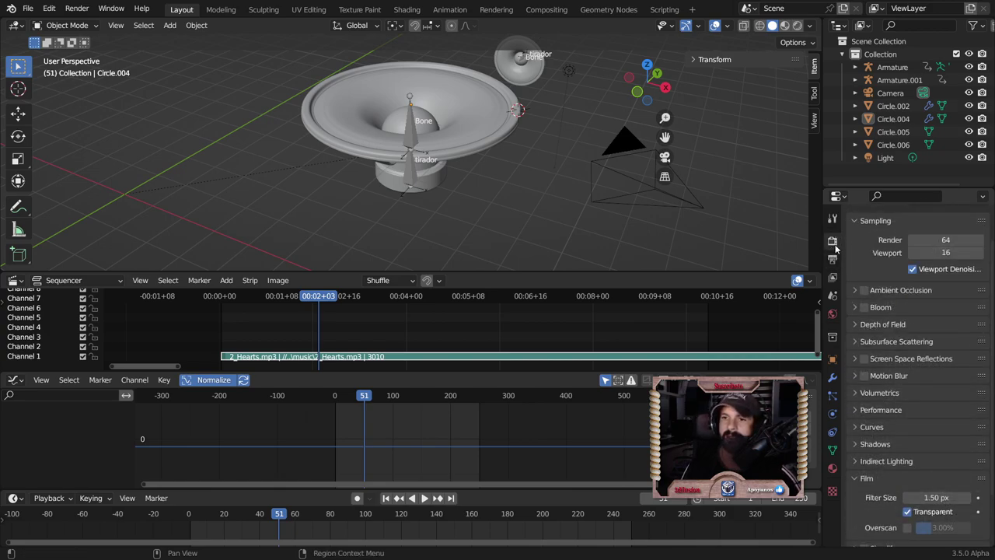
scroll(854, 245, "up", 2)
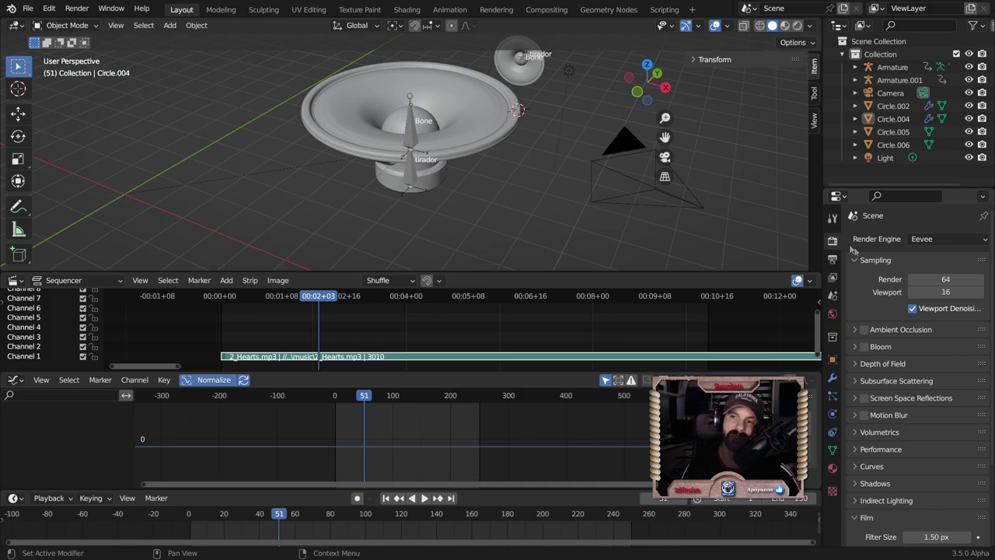
scroll(884, 278, "down", 2)
scroll(881, 269, "down", 1)
scroll(881, 269, "down", 2)
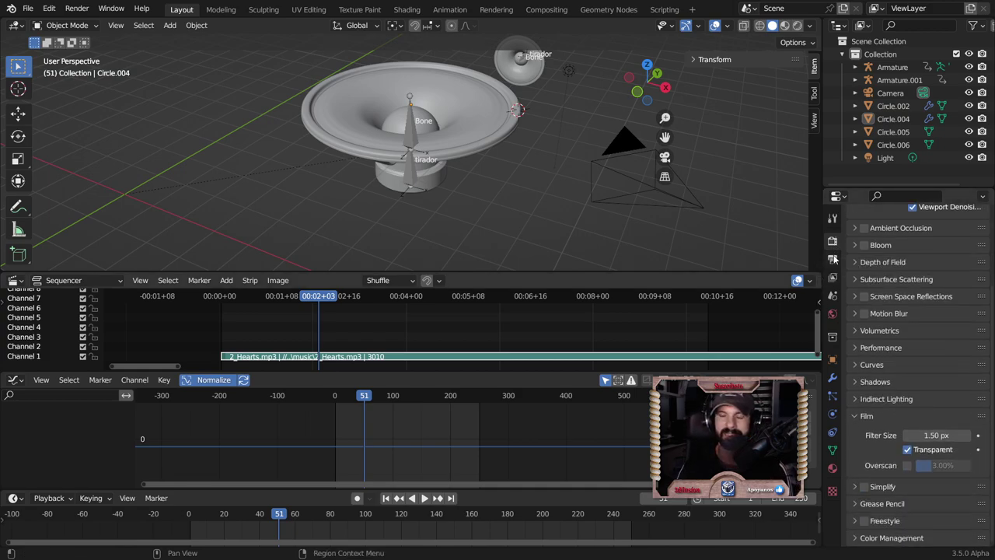
left_click(832, 258)
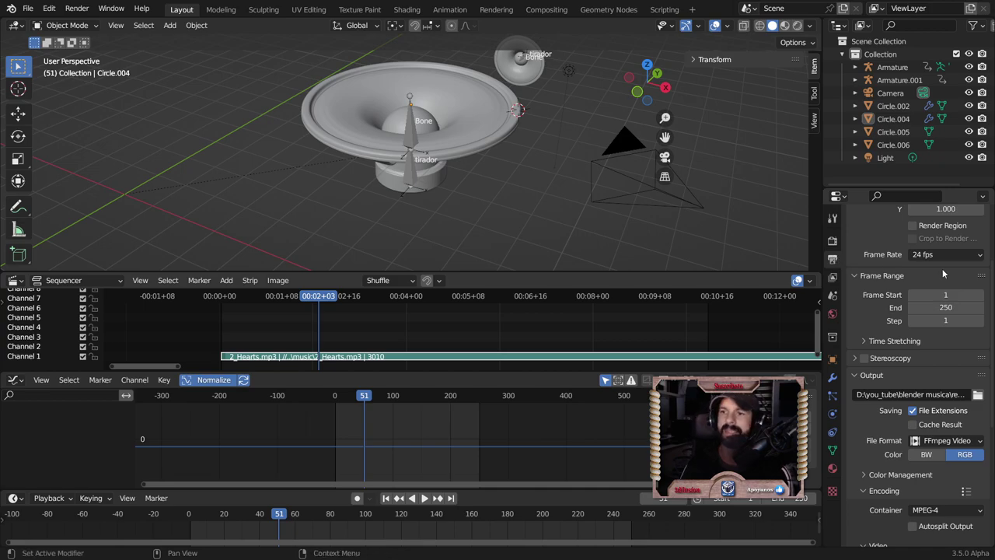
scroll(942, 268, "down", 2)
scroll(942, 268, "down", 2)
scroll(942, 268, "down", 2)
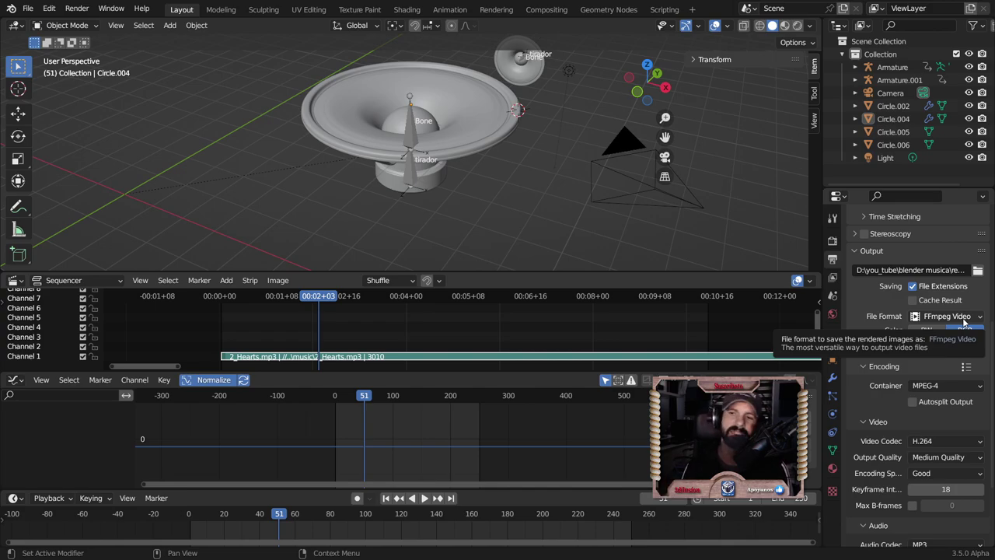
Set the output File Format to FFmpeg Video.
left_click(964, 322)
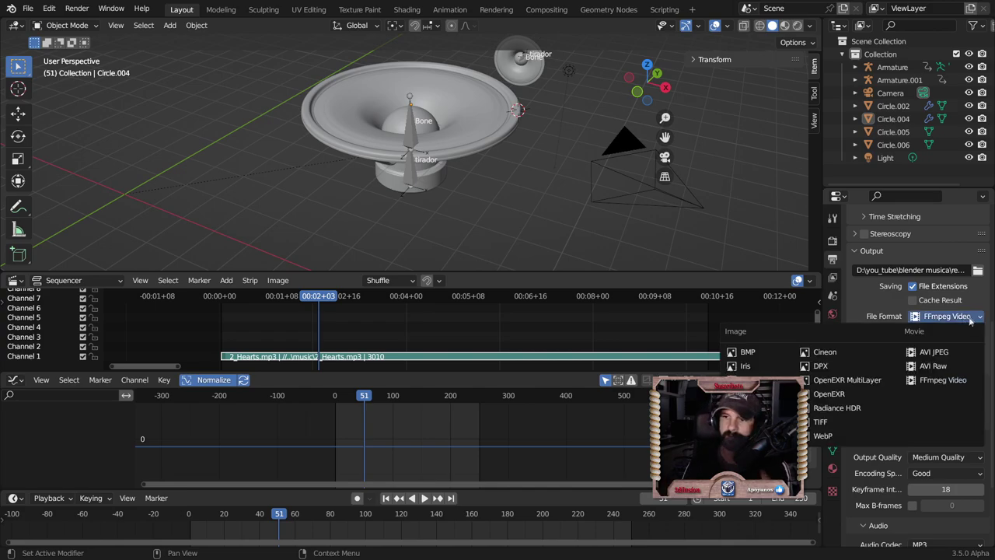
left_click(930, 381)
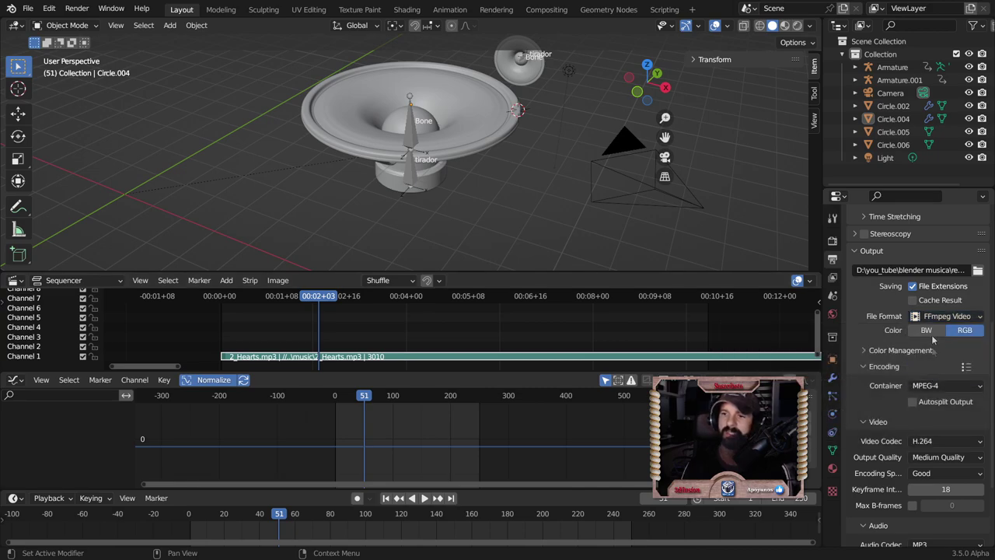
mouse_move(947, 316)
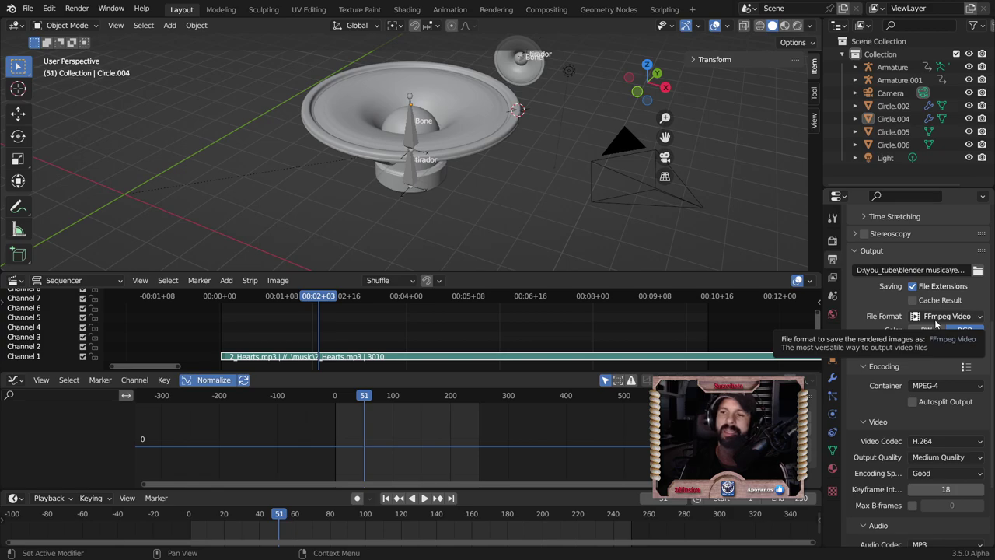
scroll(951, 382, "down", 1)
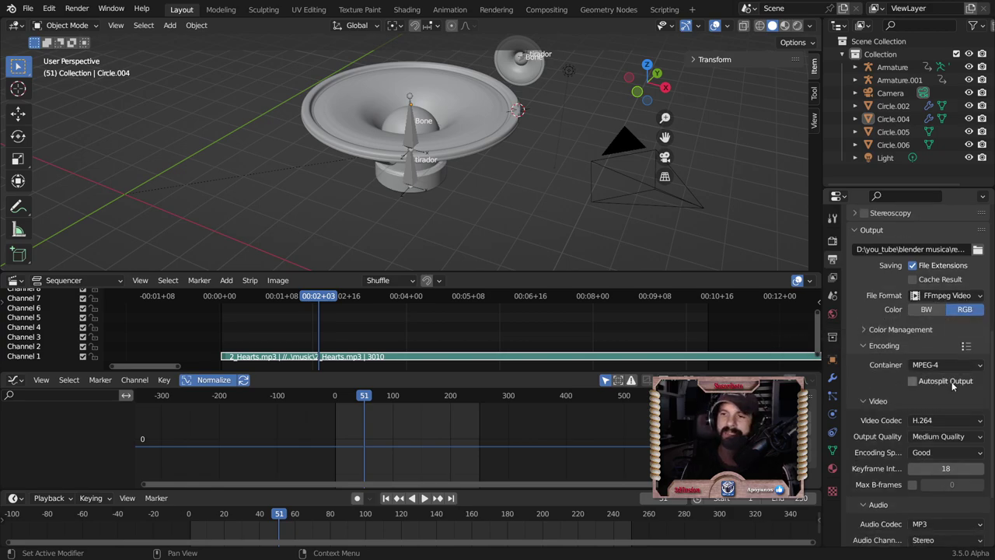
scroll(950, 382, "up", 10)
scroll(892, 456, "down", 4)
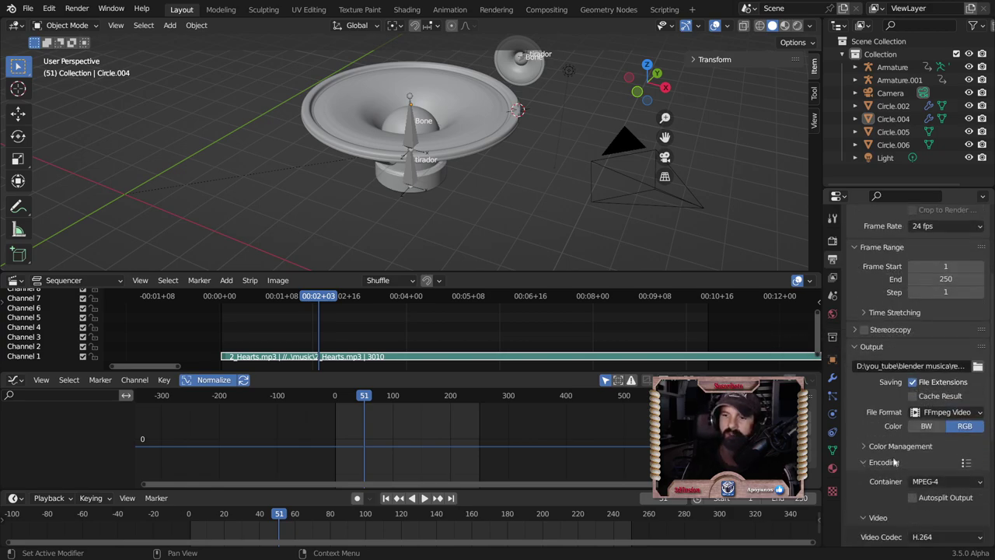
scroll(894, 446, "down", 6)
Set the Container to MPEG-4 and keep MP3 as the audio codec.
left_click(938, 380)
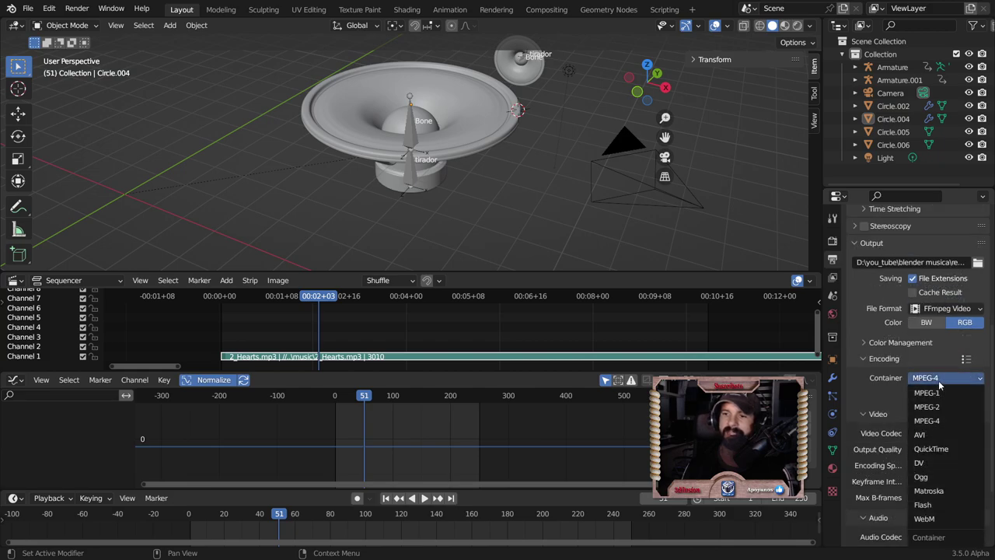
left_click(935, 422)
scroll(932, 418, "down", 1)
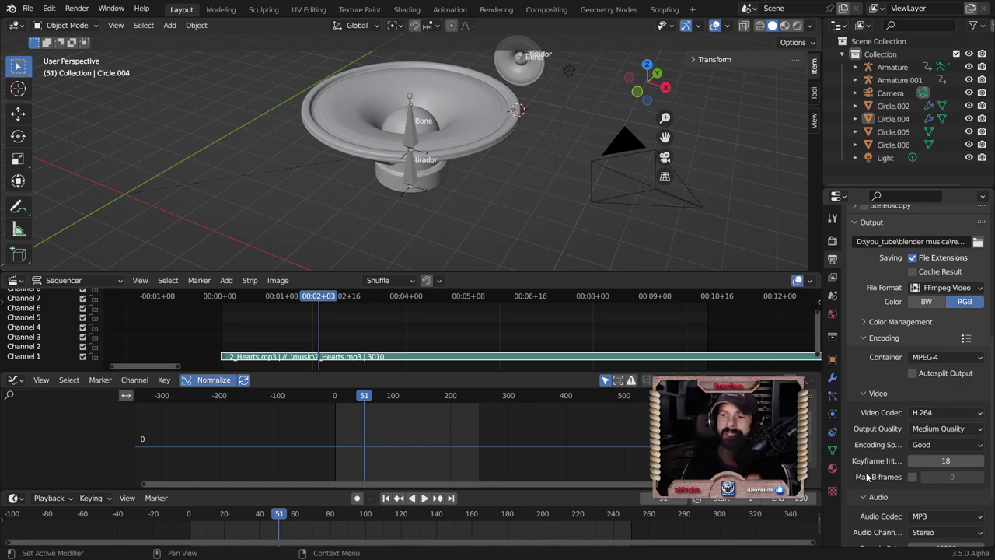
scroll(866, 476, "down", 4)
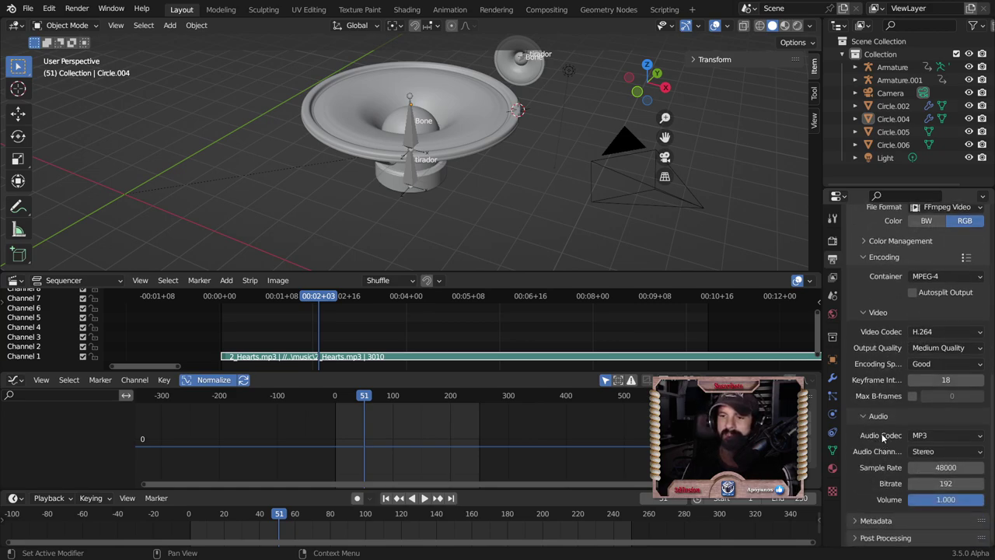
left_click(969, 437)
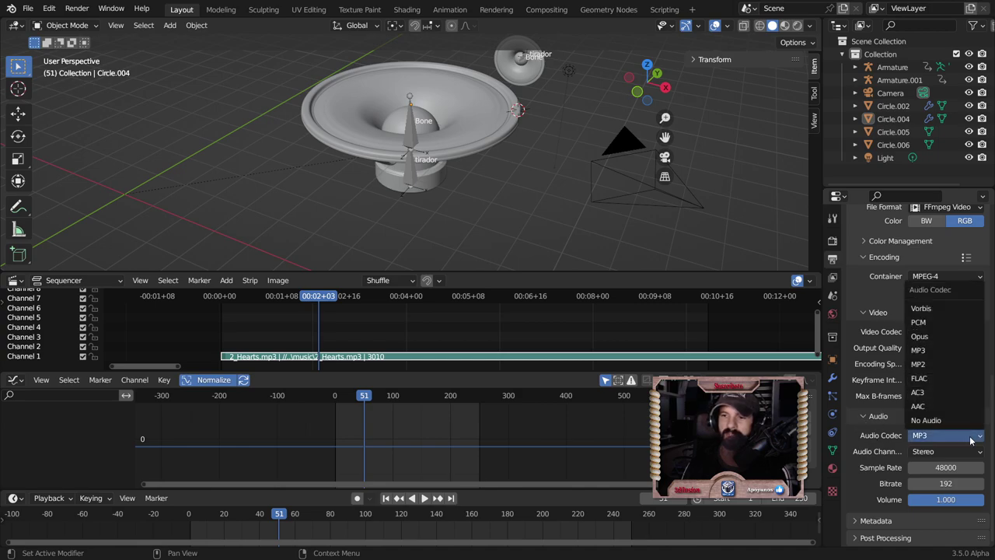
left_click(947, 351)
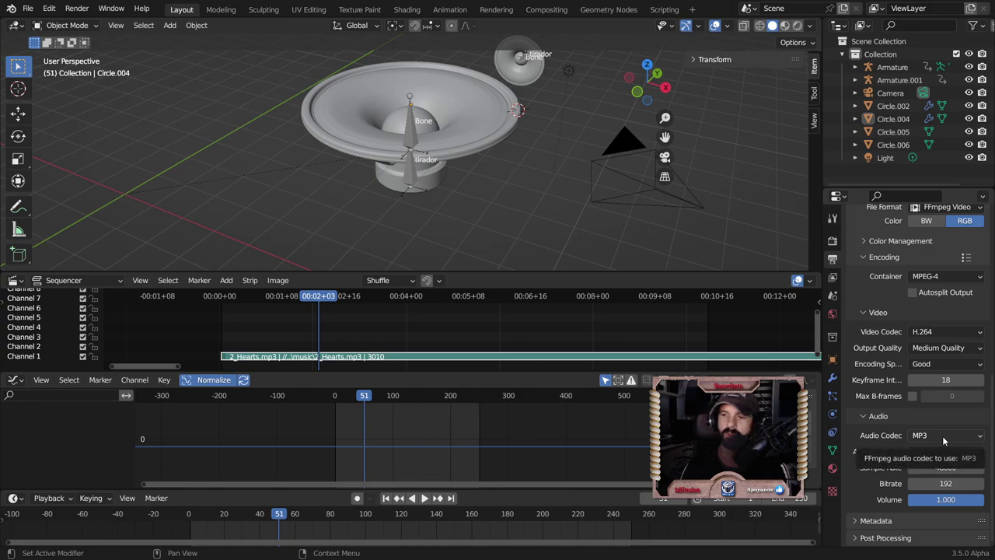
scroll(853, 413, "up", 2)
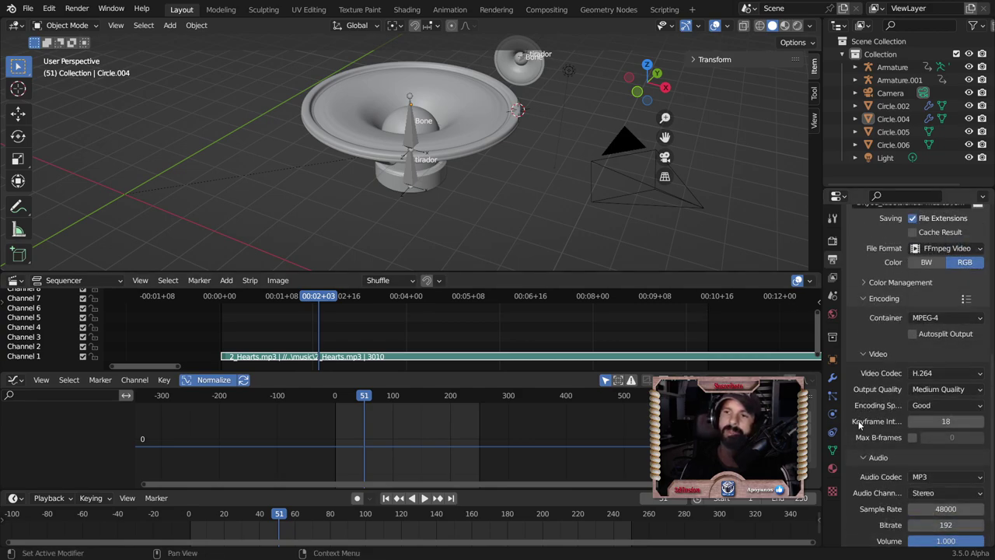
scroll(853, 413, "up", 1)
left_click(977, 245)
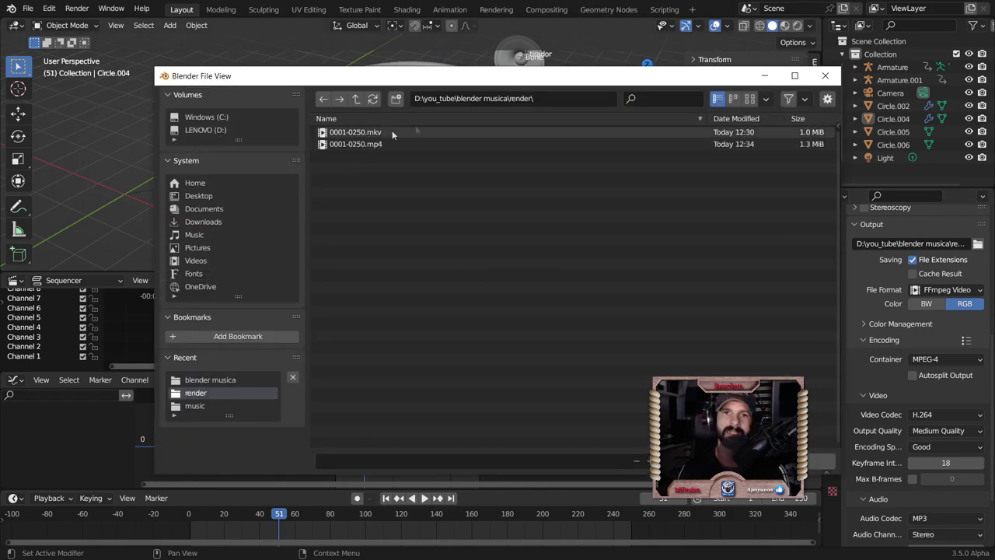
left_click(825, 76)
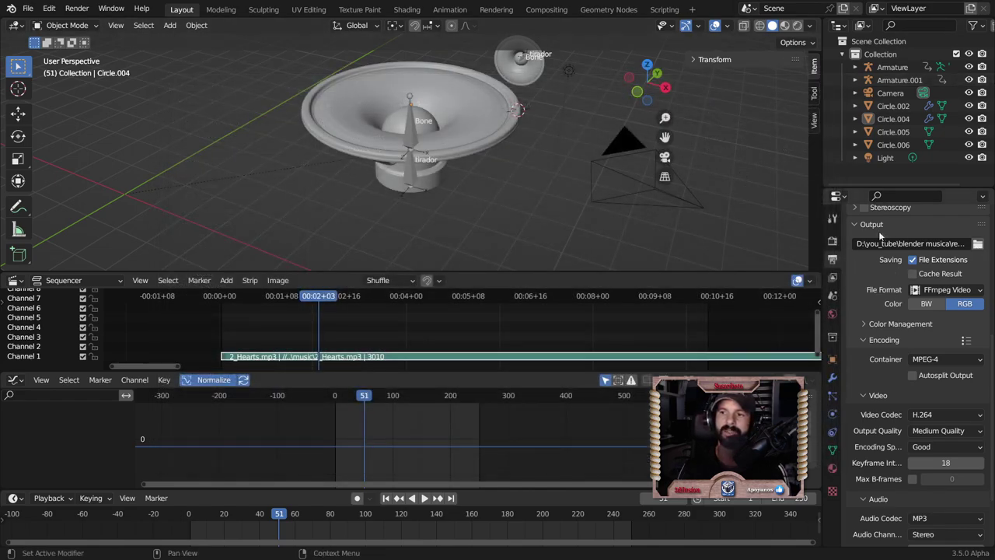
left_click(76, 9)
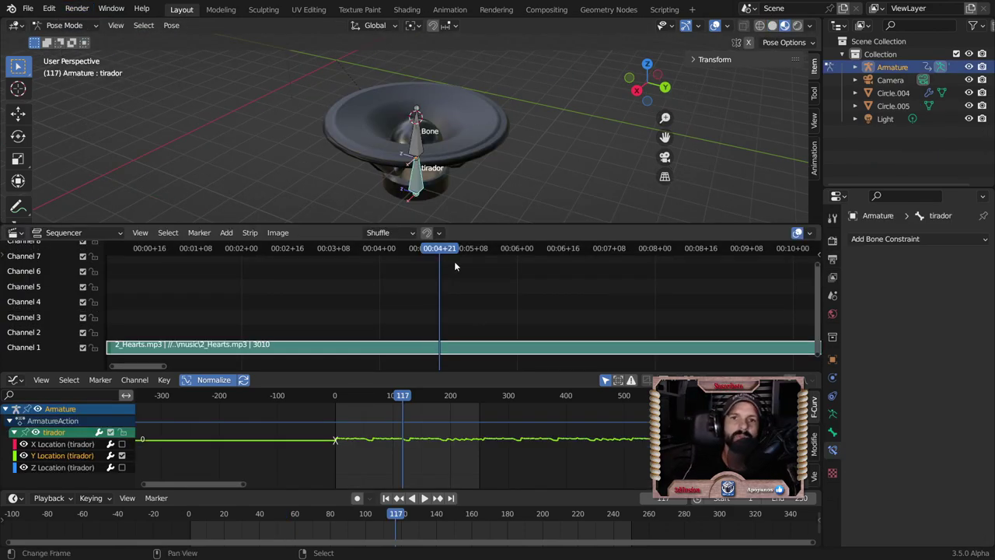
Make the 3D viewport taller by shrinking the Video Sequencer below it.
scroll(466, 257, "down", 1)
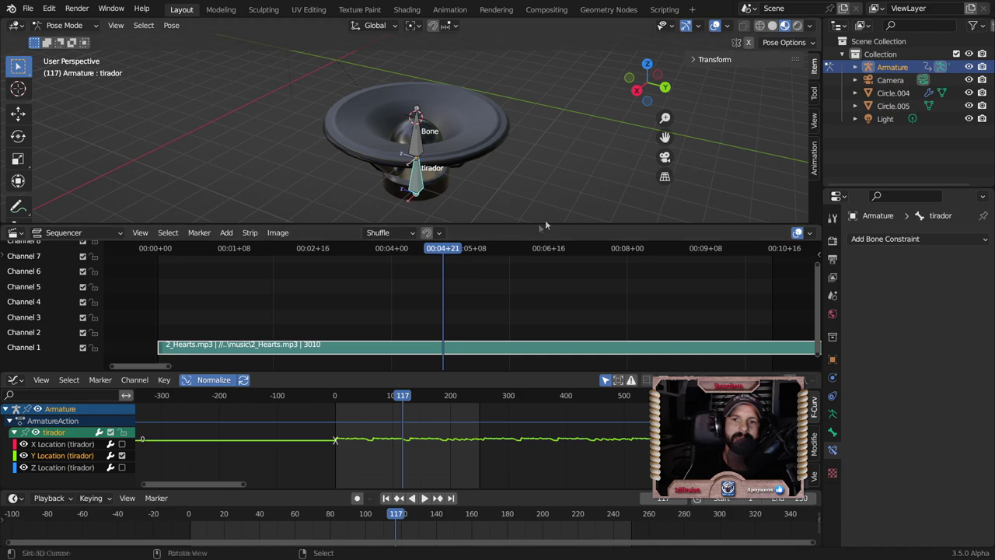
left_click_drag(545, 224, 556, 273)
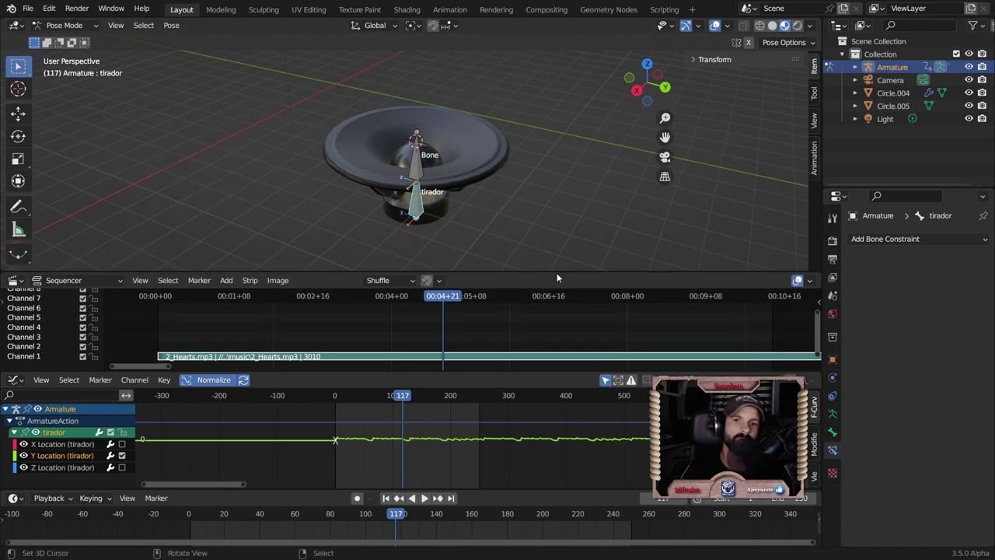